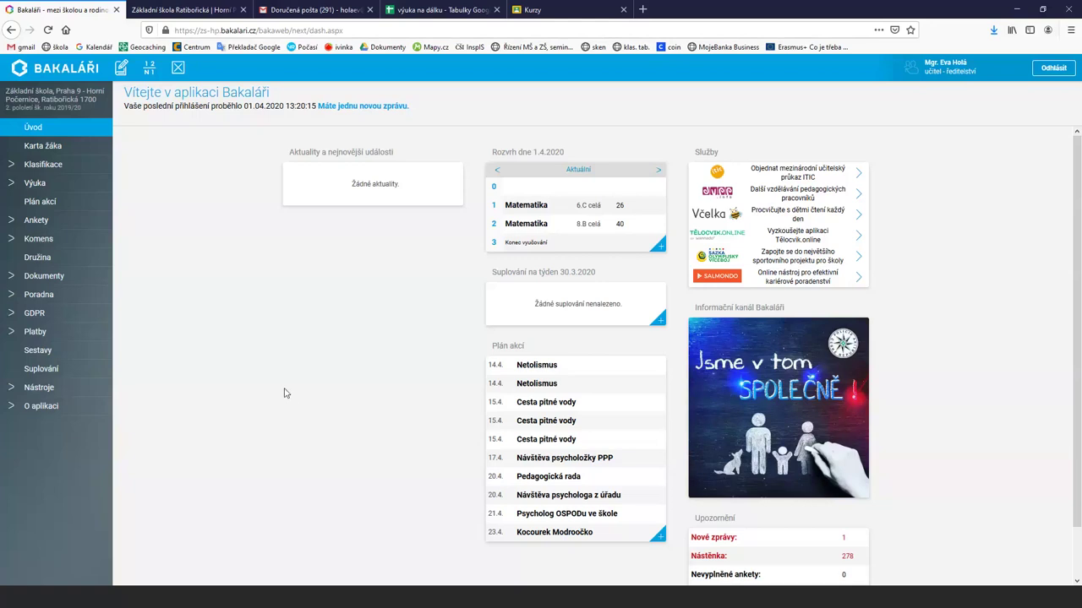
# - Start a new Komens message addressed to "rodiče - podle úvazků" and list the teaching groups available as recipients
pyautogui.click(48, 240)
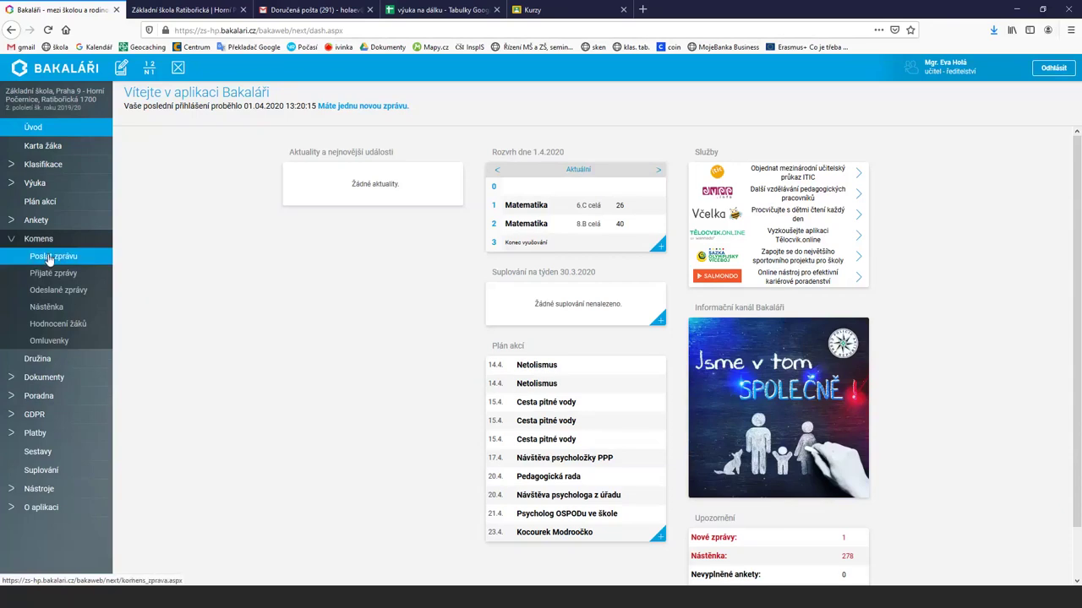
pyautogui.click(50, 257)
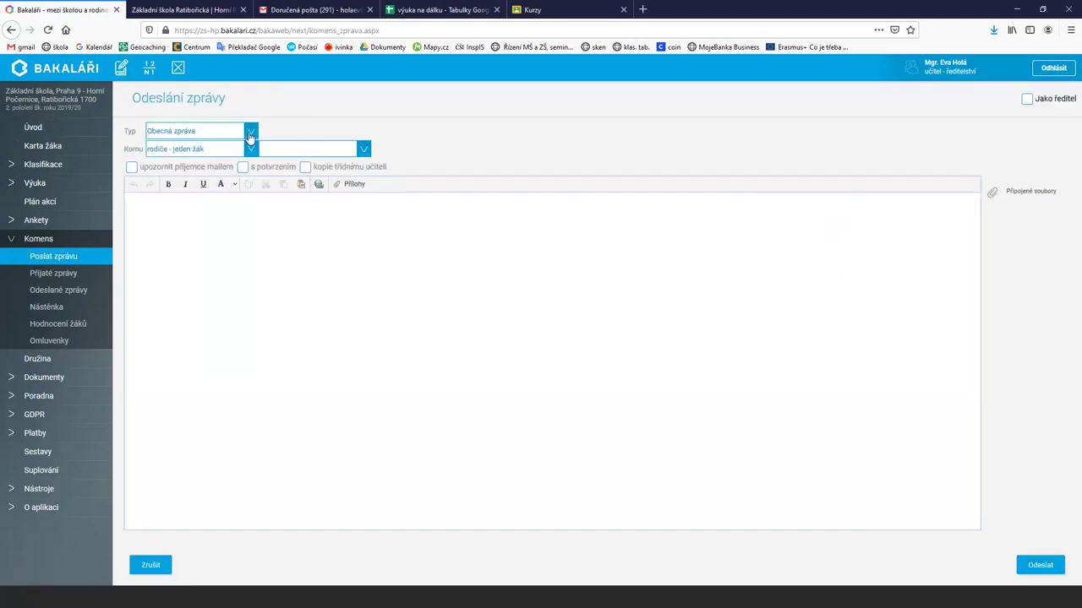
pyautogui.click(251, 150)
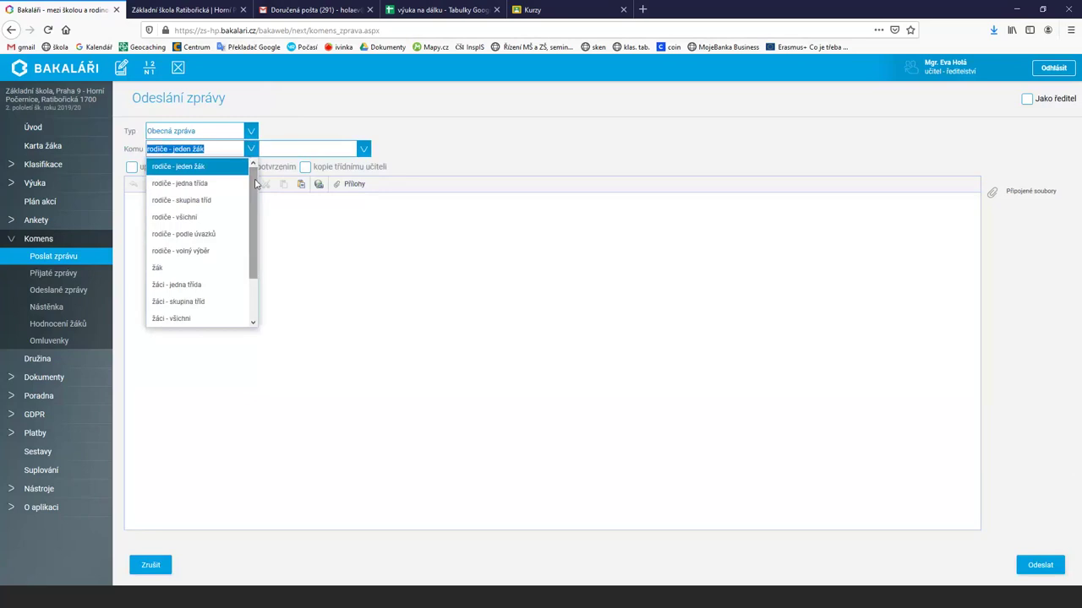
pyautogui.click(206, 234)
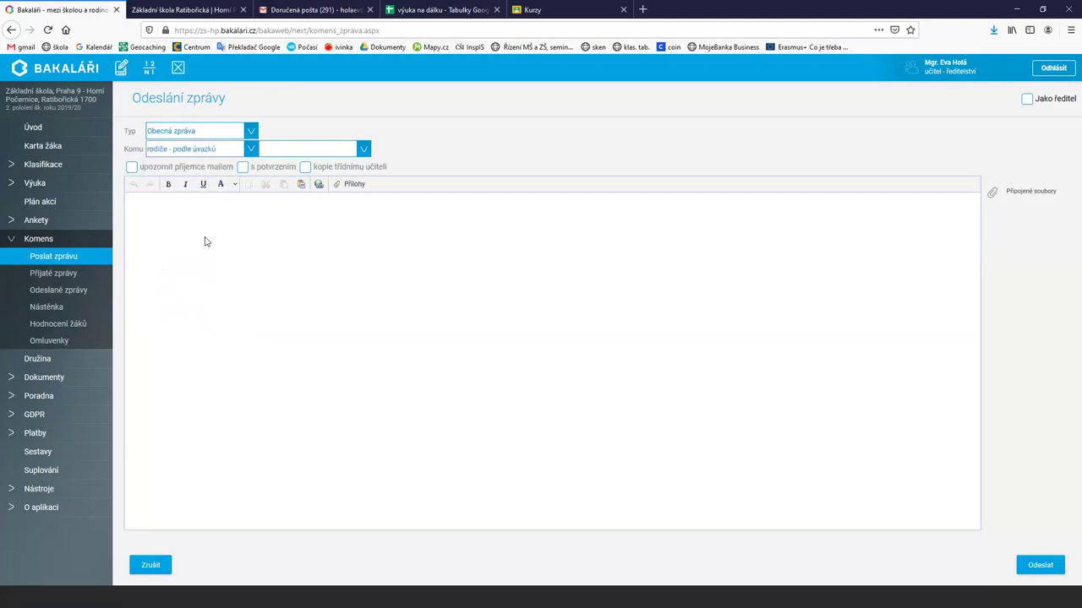
pyautogui.click(363, 150)
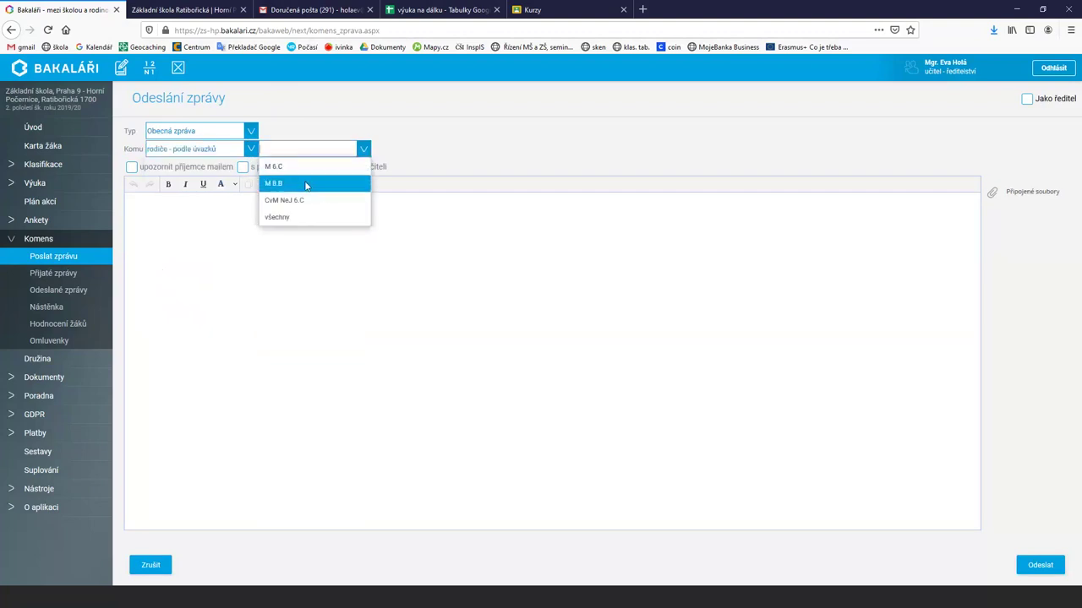
# - Change the message's recipient type to "žáci - podle úvazků" and list the selectable teaching groups
pyautogui.click(250, 150)
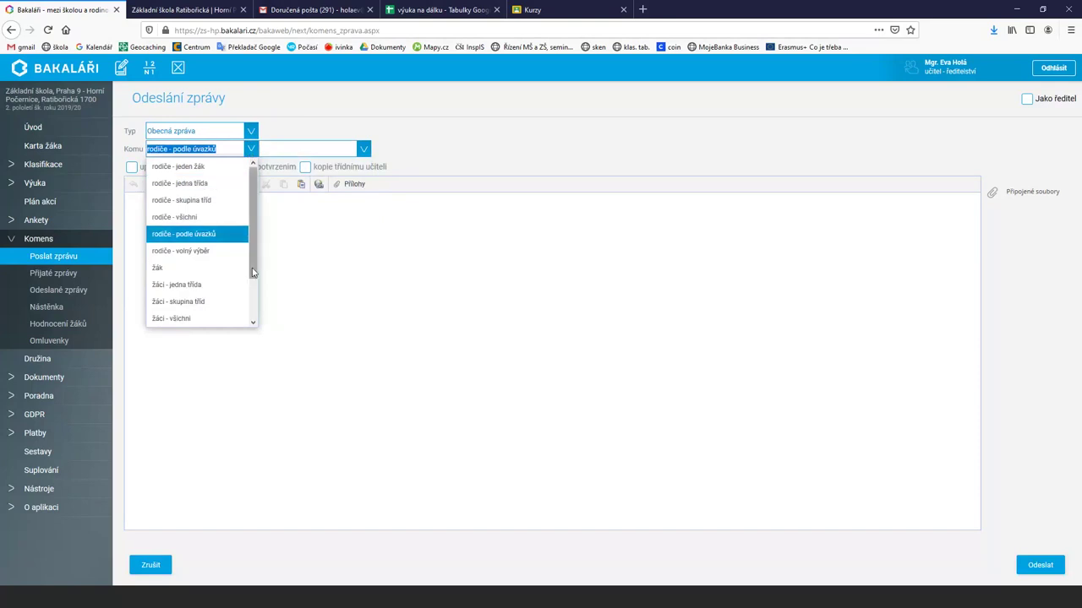
pyautogui.moveTo(252, 272); pyautogui.dragTo(252, 314)
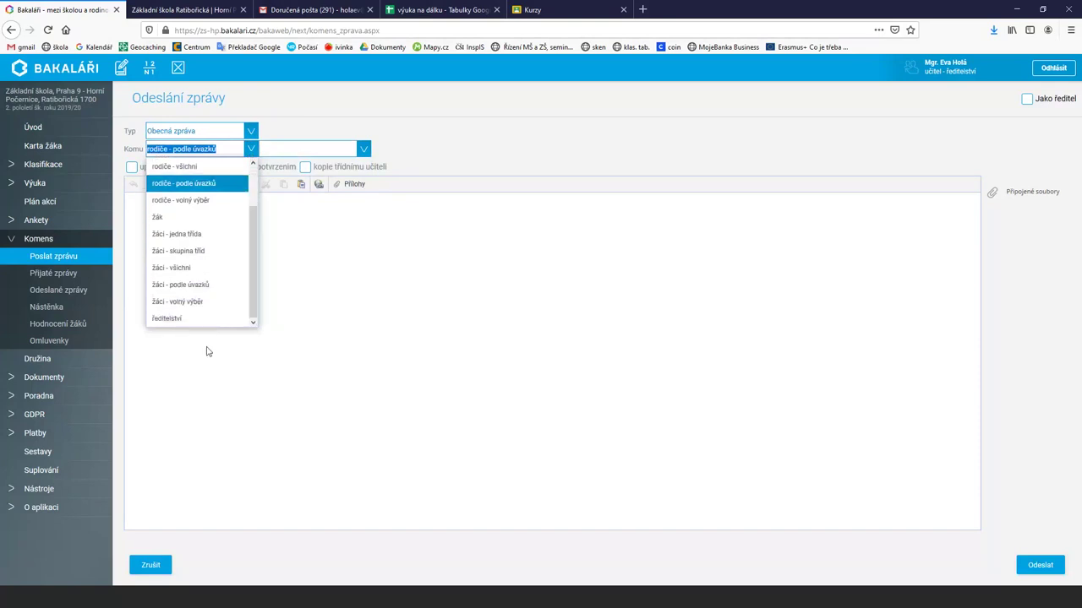
pyautogui.click(181, 287)
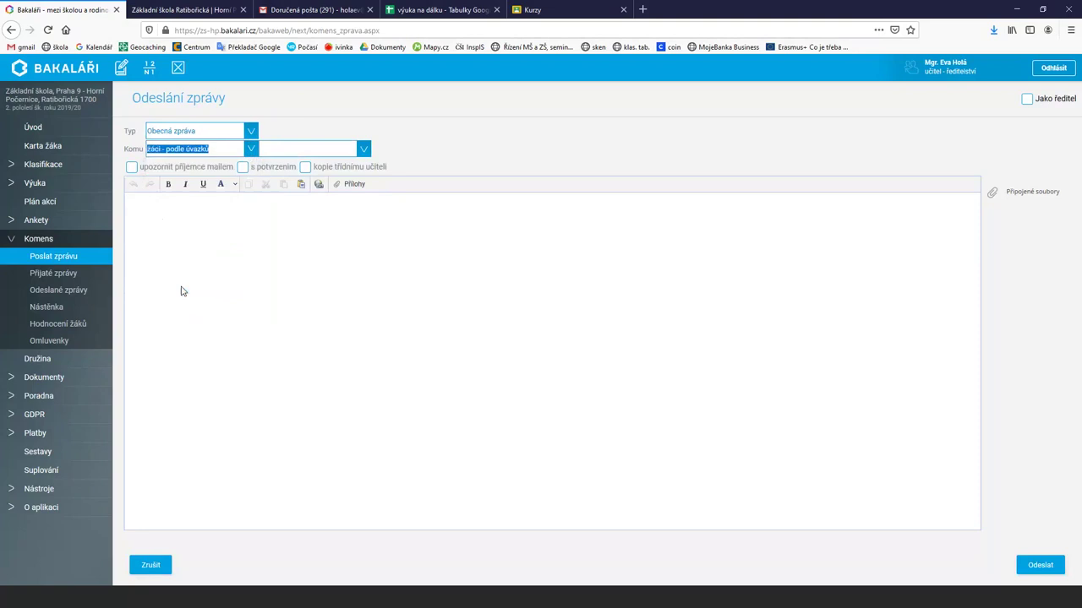
pyautogui.click(362, 149)
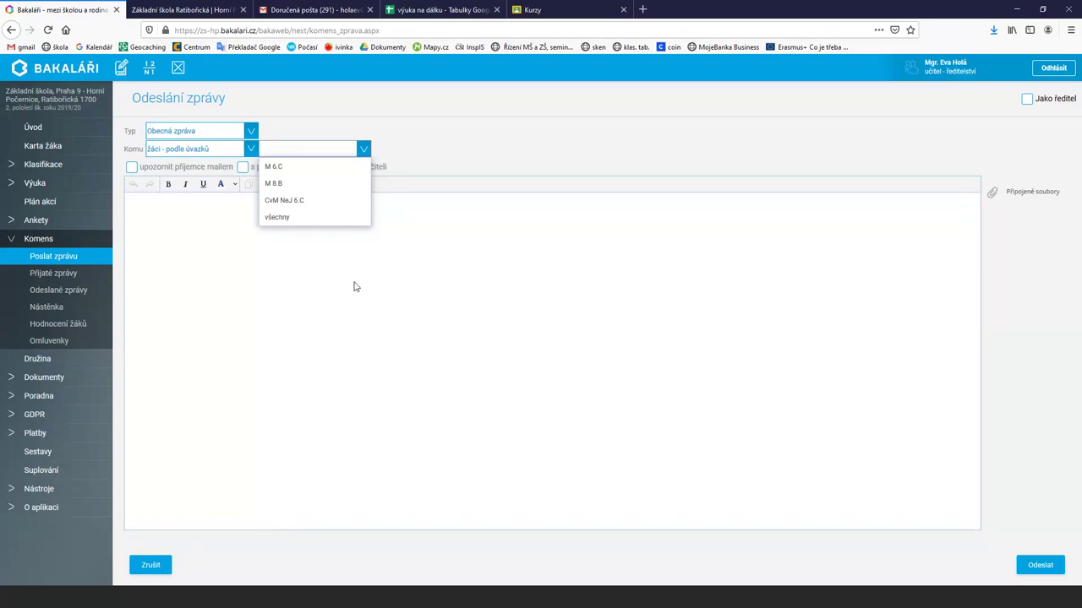
# - Open the Komens notice boards and look through the posts for classes 4.B and 7.A
pyautogui.click(50, 312)
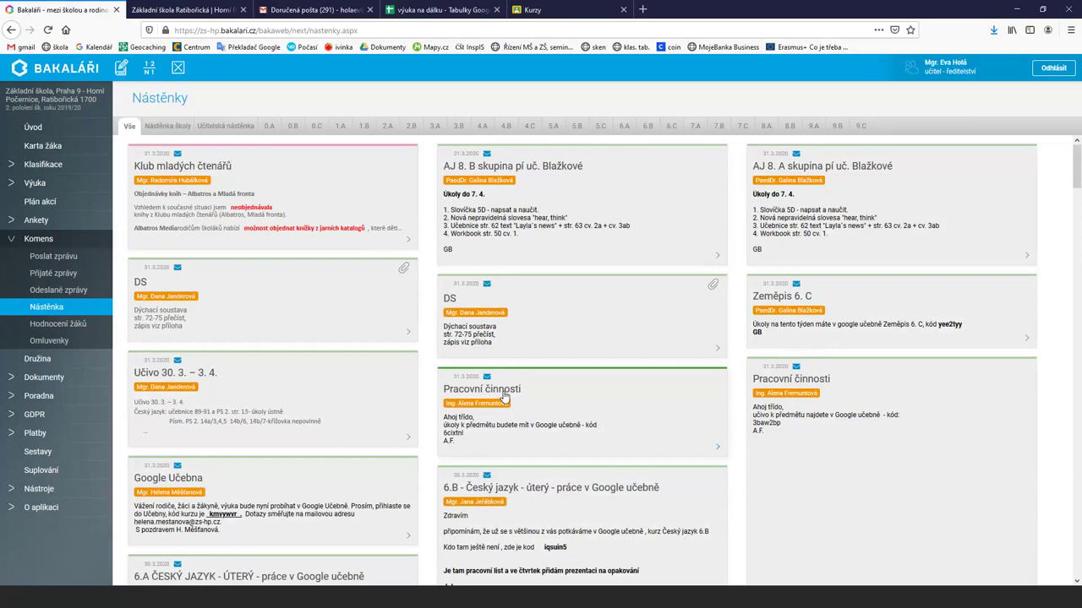
pyautogui.click(505, 127)
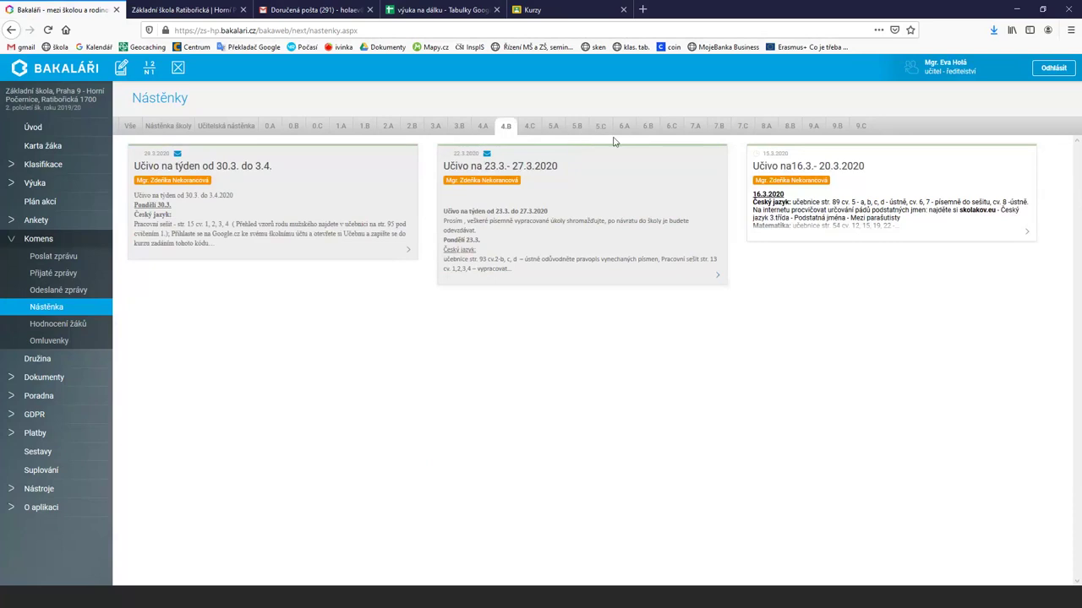
pyautogui.click(695, 126)
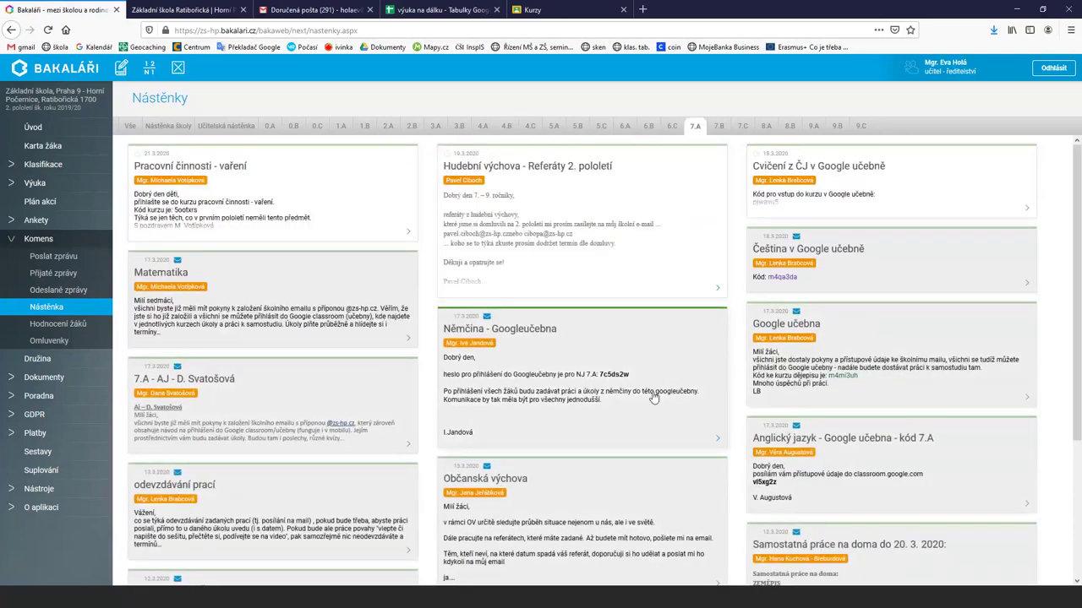
pyautogui.scroll(-3, 650, 376)
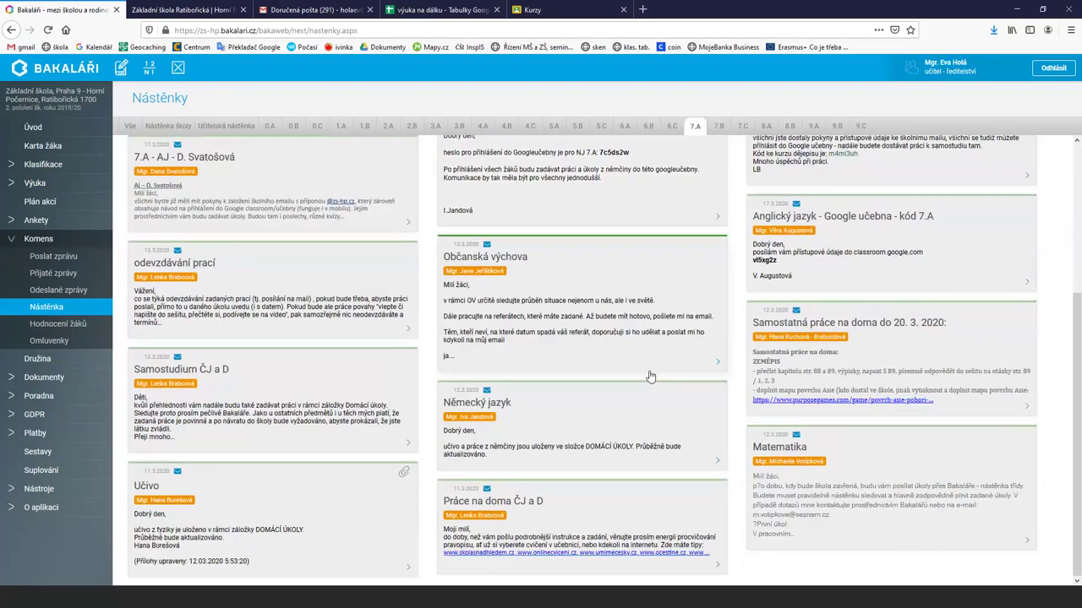
pyautogui.scroll(3, 651, 374)
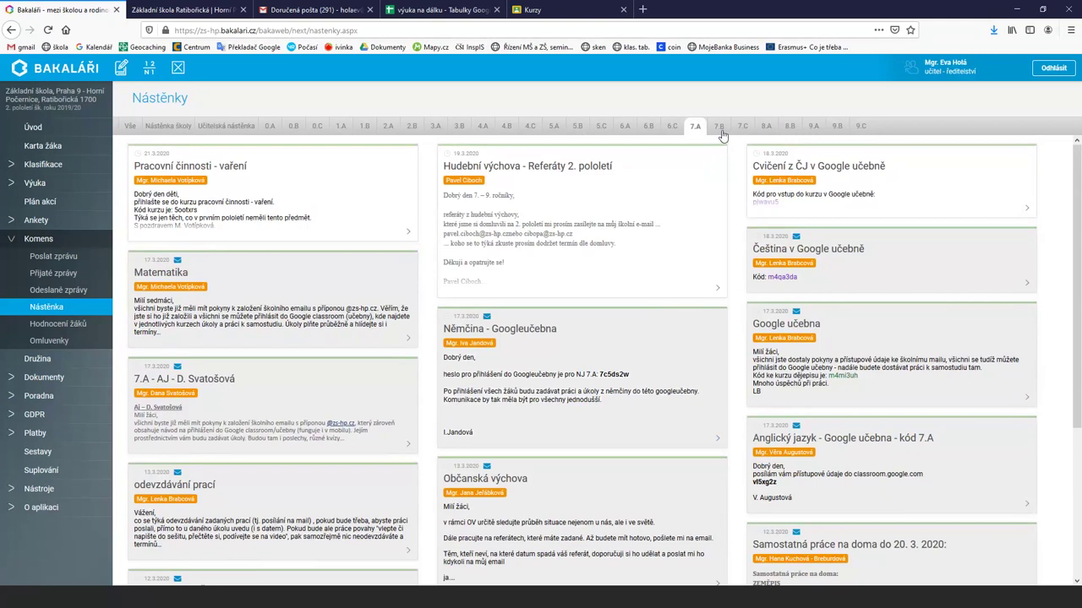
pyautogui.scroll(-2, 690, 262)
pyautogui.scroll(2, 691, 279)
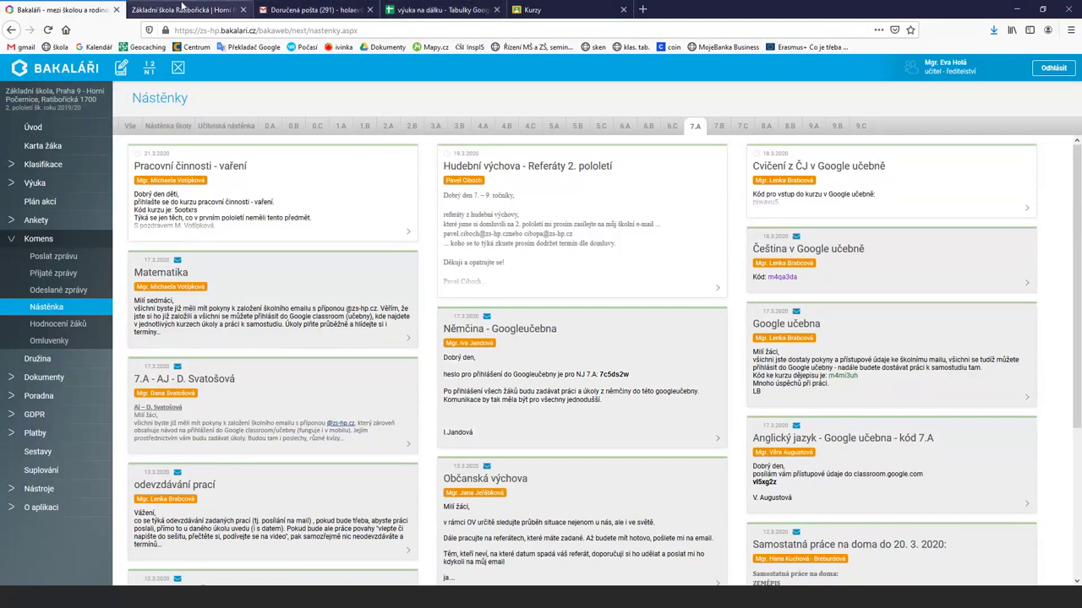
# - Switch to Gmail, launch Google Classroom (Učebna) from it and open the course "Práce s Google učebnou"
pyautogui.click(174, 13)
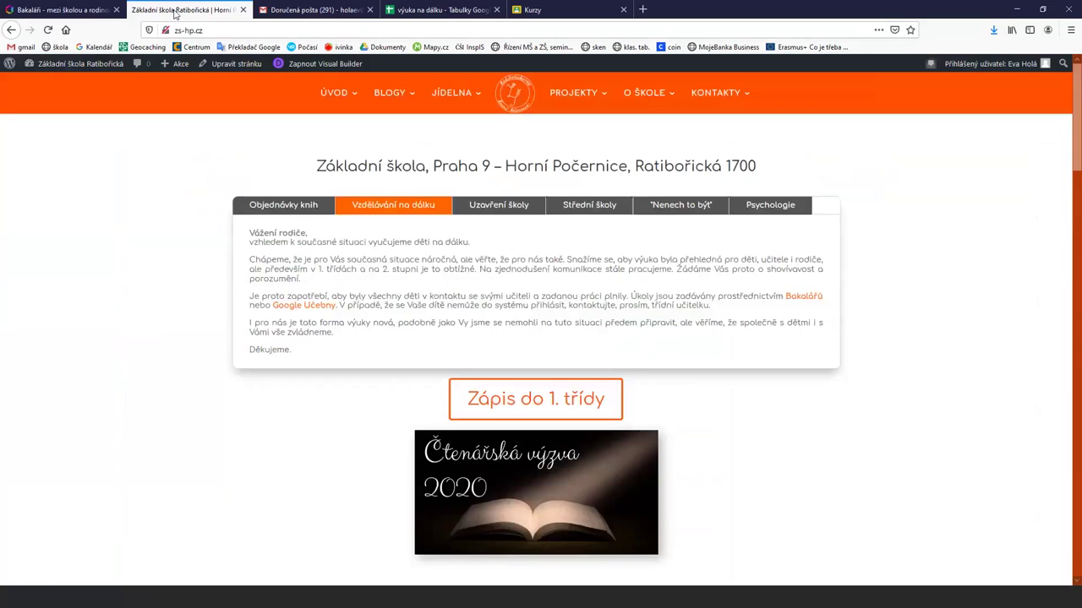
pyautogui.click(309, 11)
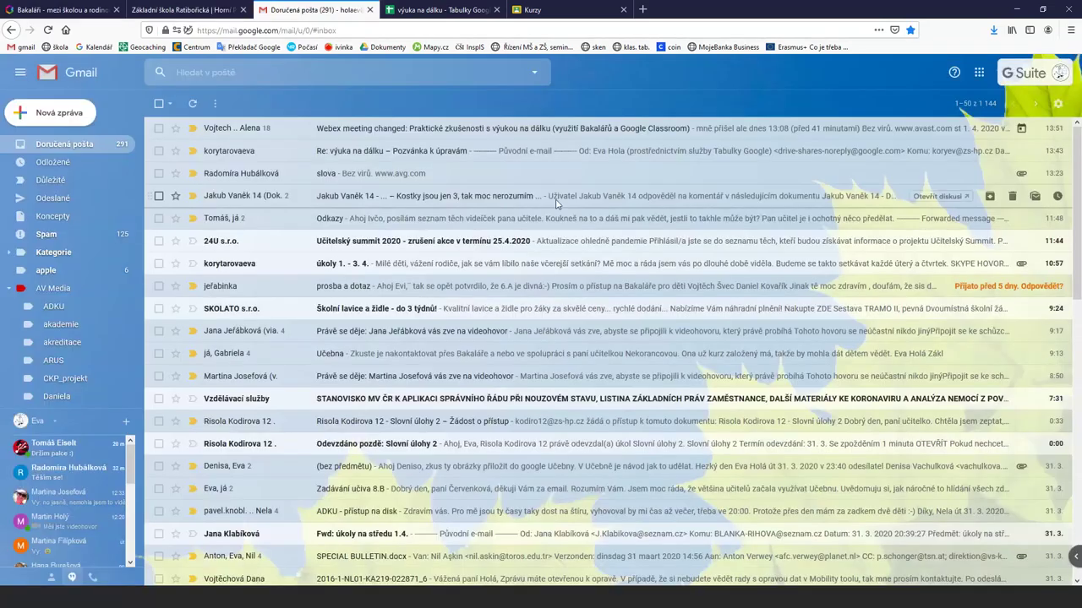
pyautogui.click(978, 73)
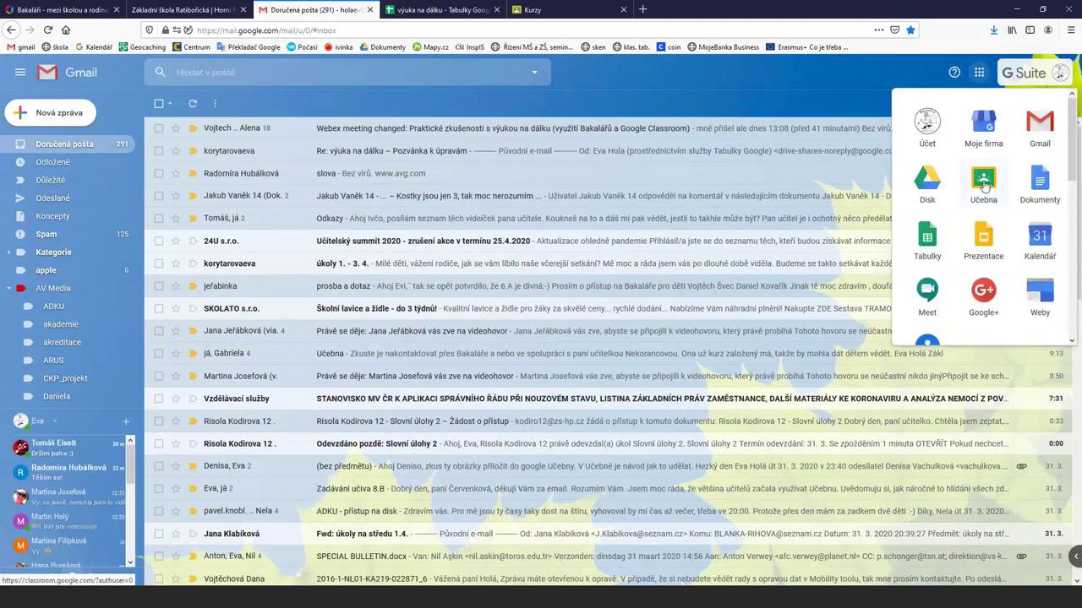
pyautogui.click(983, 182)
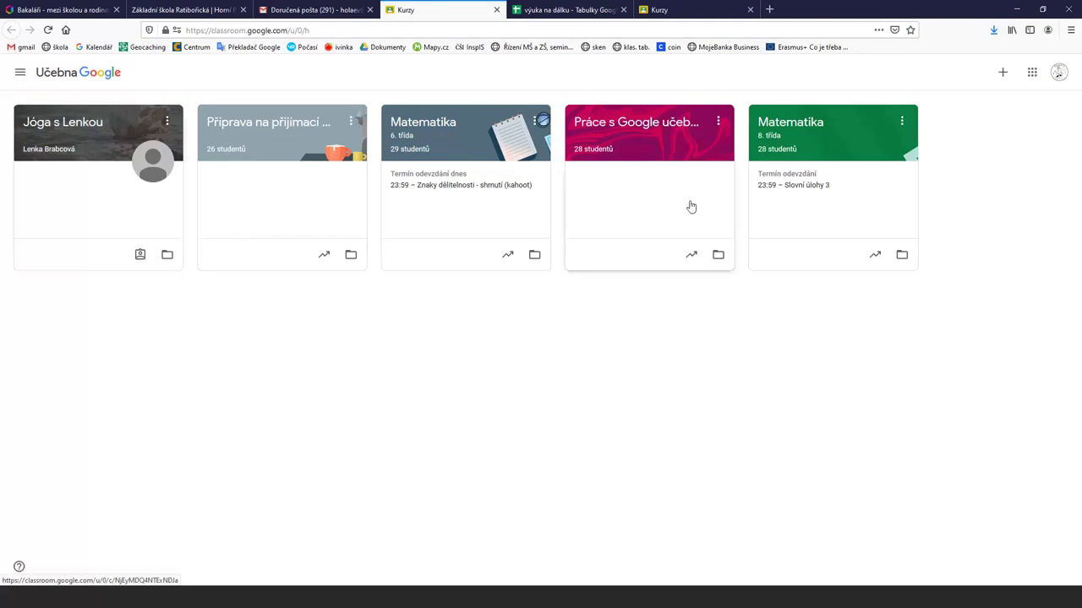
pyautogui.click(627, 128)
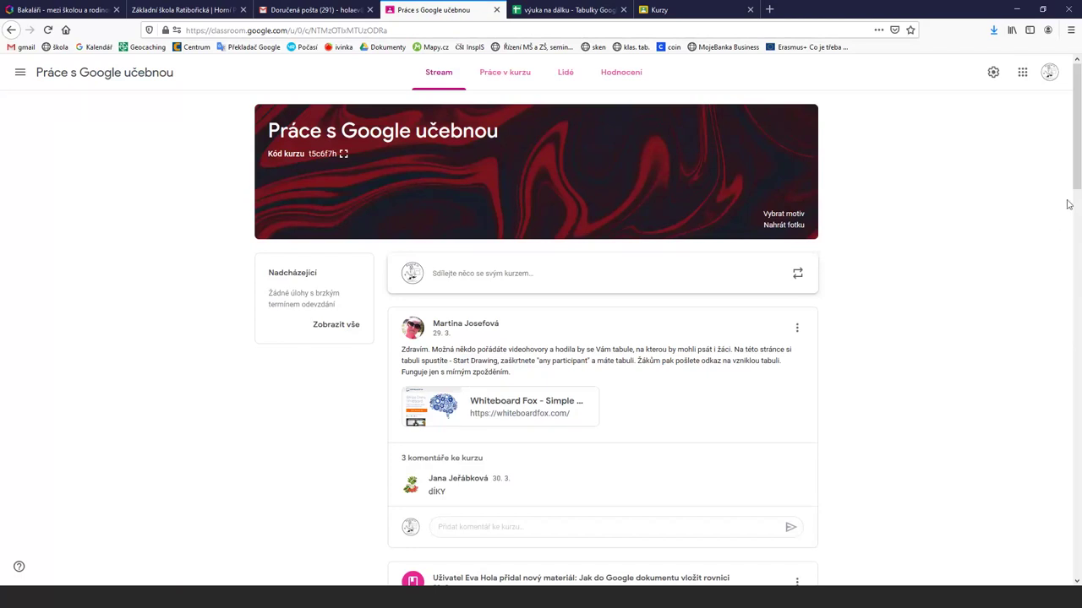
# - Look through the posts and comments in the course stream, returning to its beginning
pyautogui.moveTo(1078, 169); pyautogui.dragTo(1069, 316)
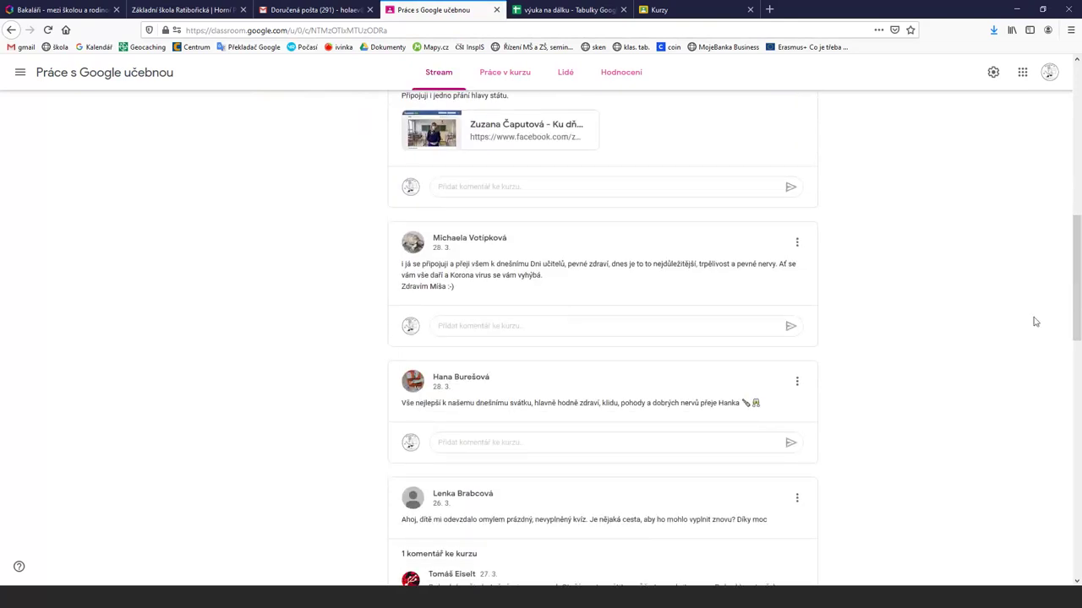
pyautogui.scroll(-1, 1012, 364)
pyautogui.scroll(-3, 1011, 365)
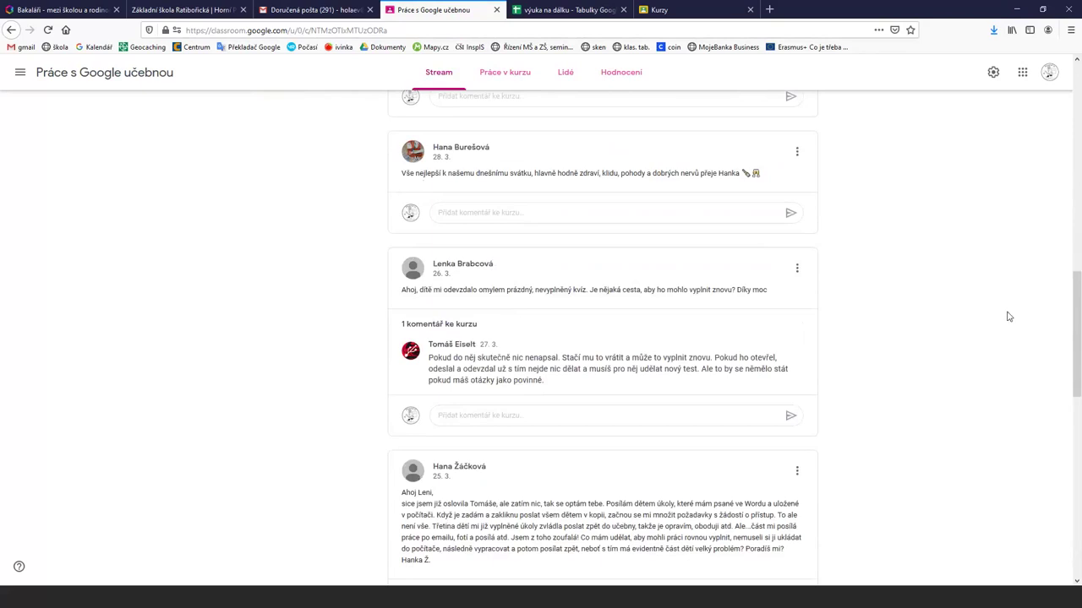
pyautogui.scroll(-2, 1007, 316)
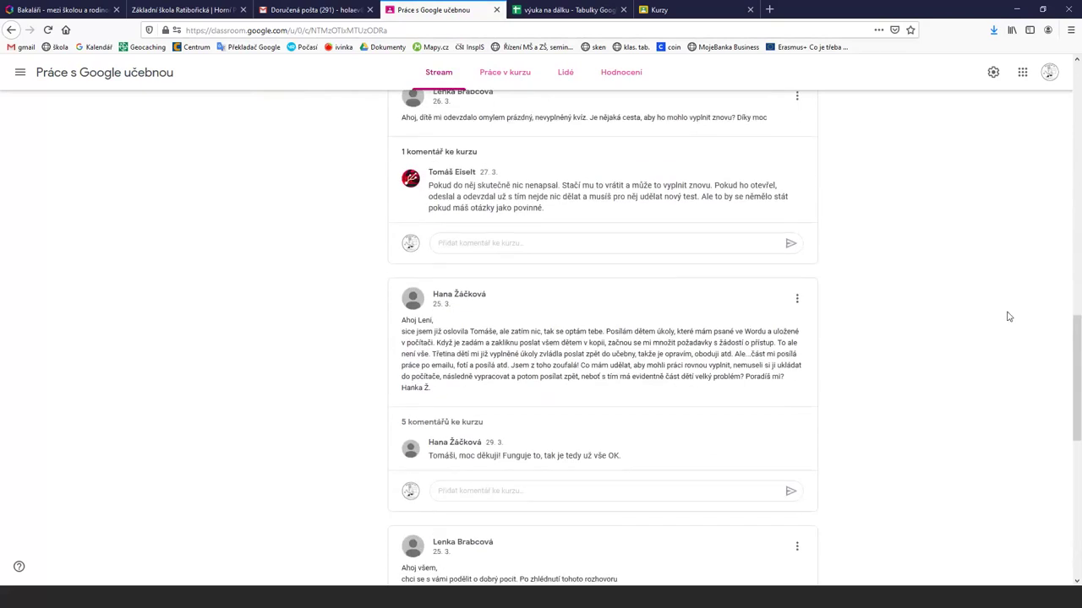
pyautogui.scroll(-2, 1007, 316)
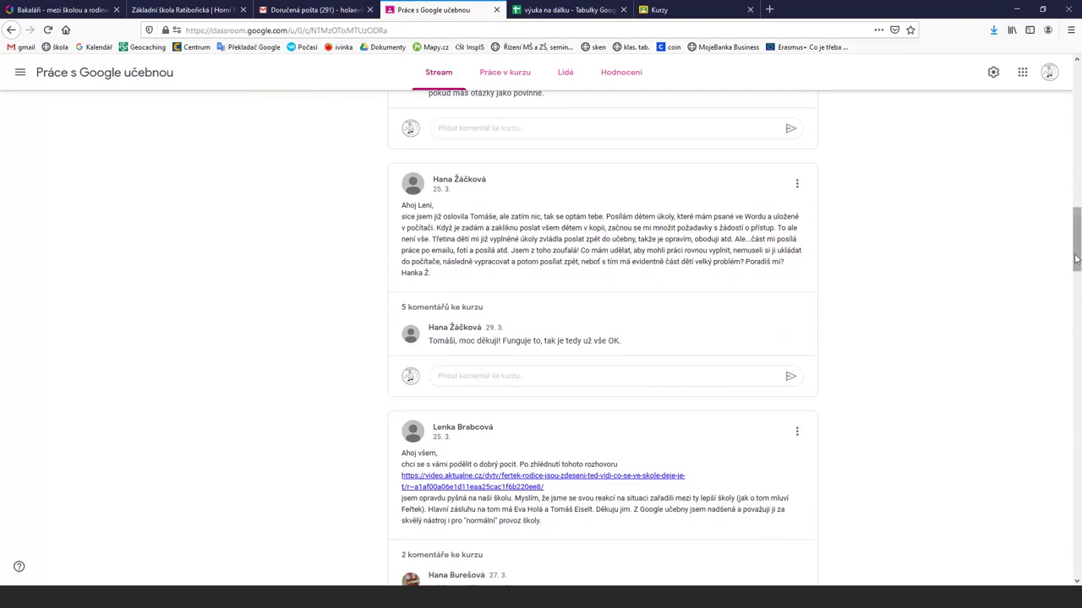
pyautogui.moveTo(1077, 250); pyautogui.dragTo(1077, 85)
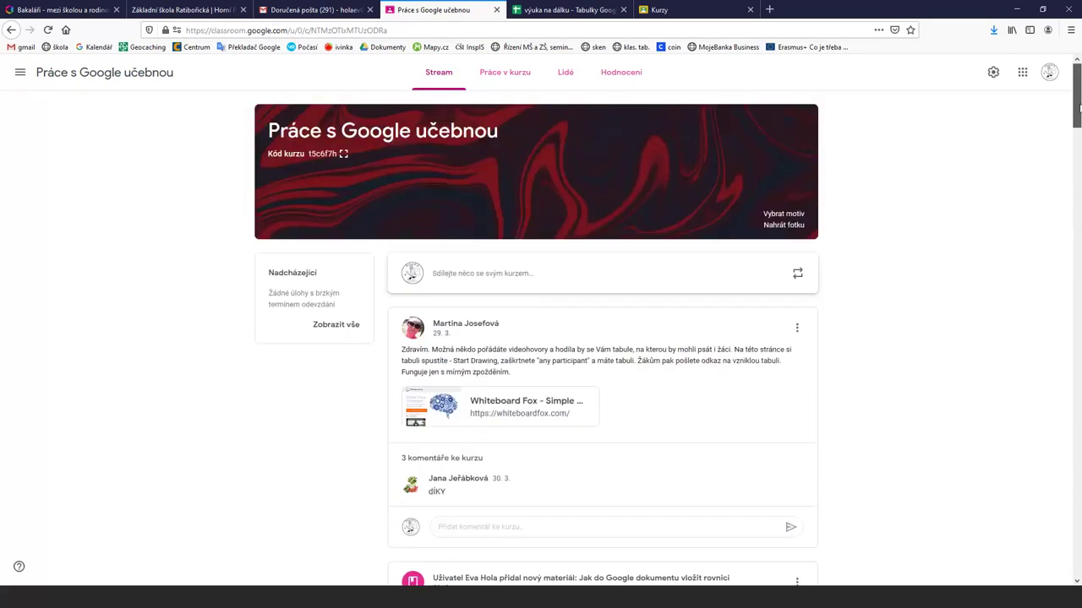
# - Open the course's classwork list (Práce v kurzu) and look over its topics and materials
pyautogui.click(530, 75)
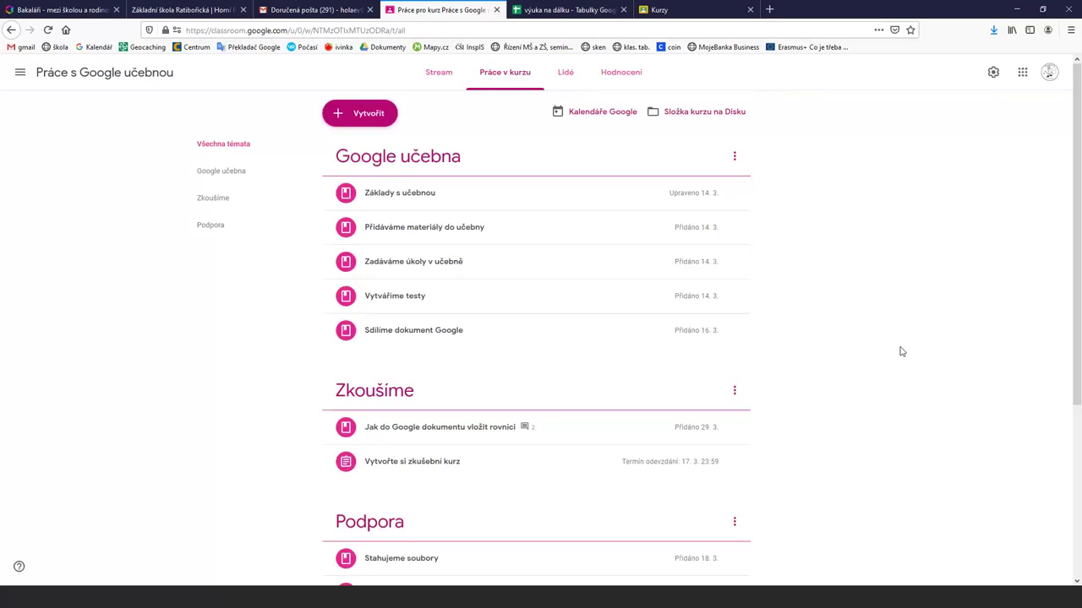
pyautogui.scroll(-2, 901, 351)
pyautogui.scroll(2, 901, 351)
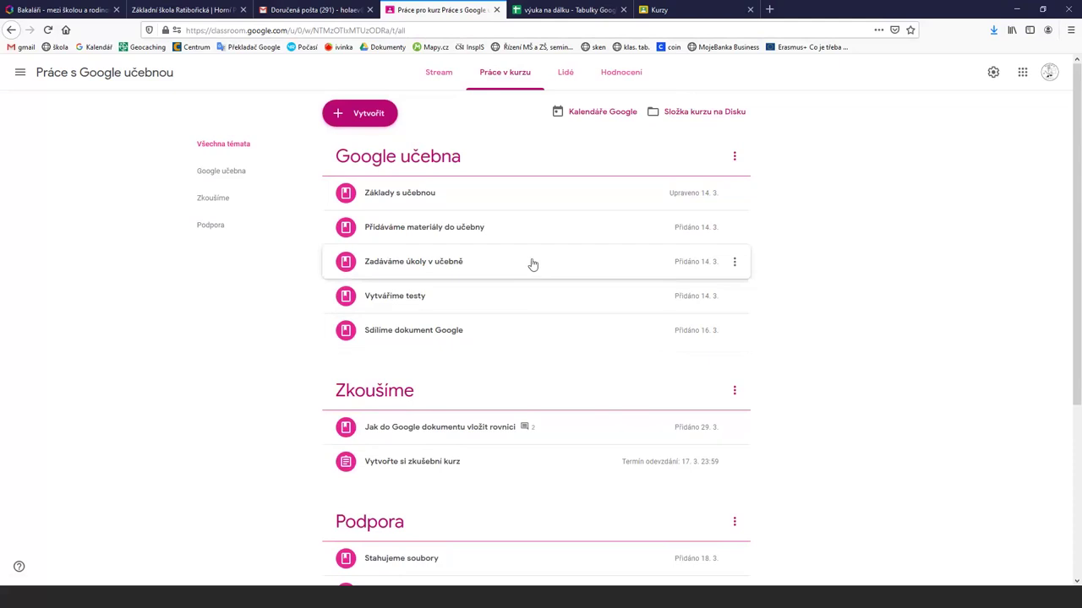
# - Play the YouTube video attached to the material "Přidáváme materiály do učebny", pause it and close the player
pyautogui.click(438, 235)
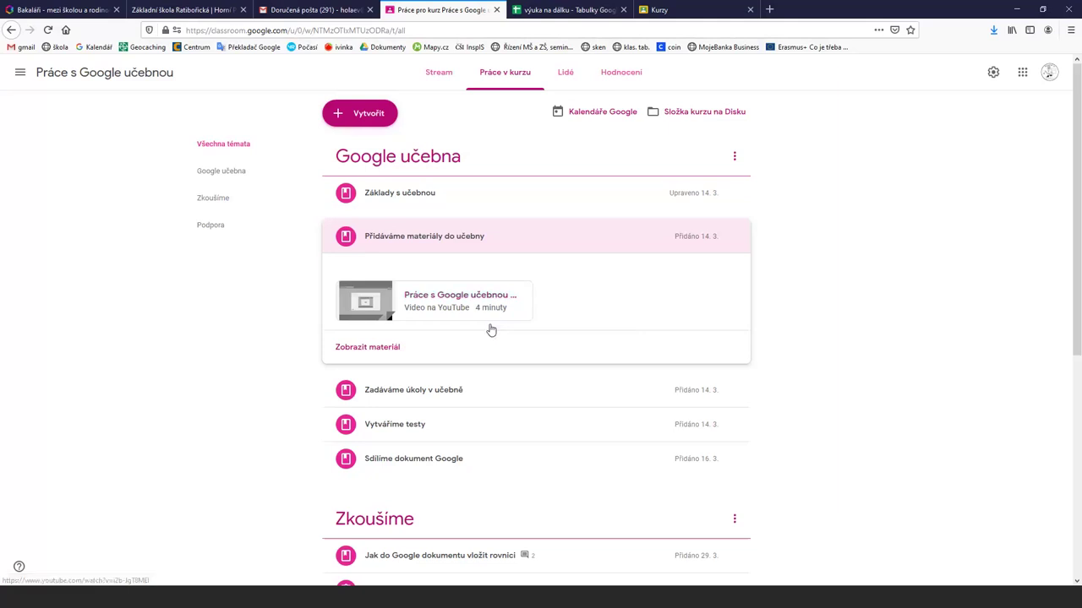
pyautogui.click(434, 301)
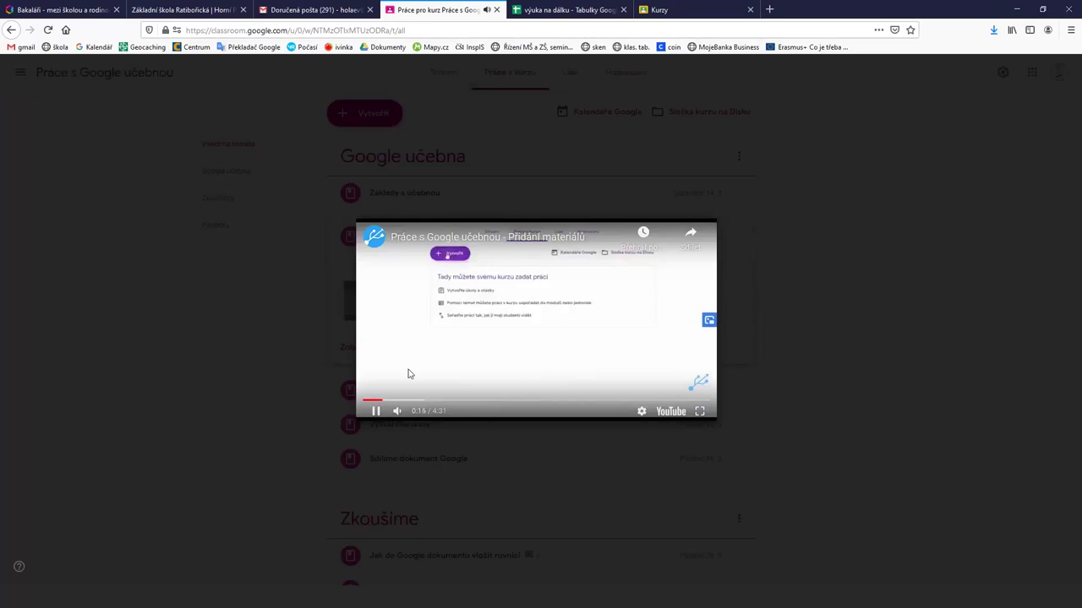
pyautogui.click(375, 412)
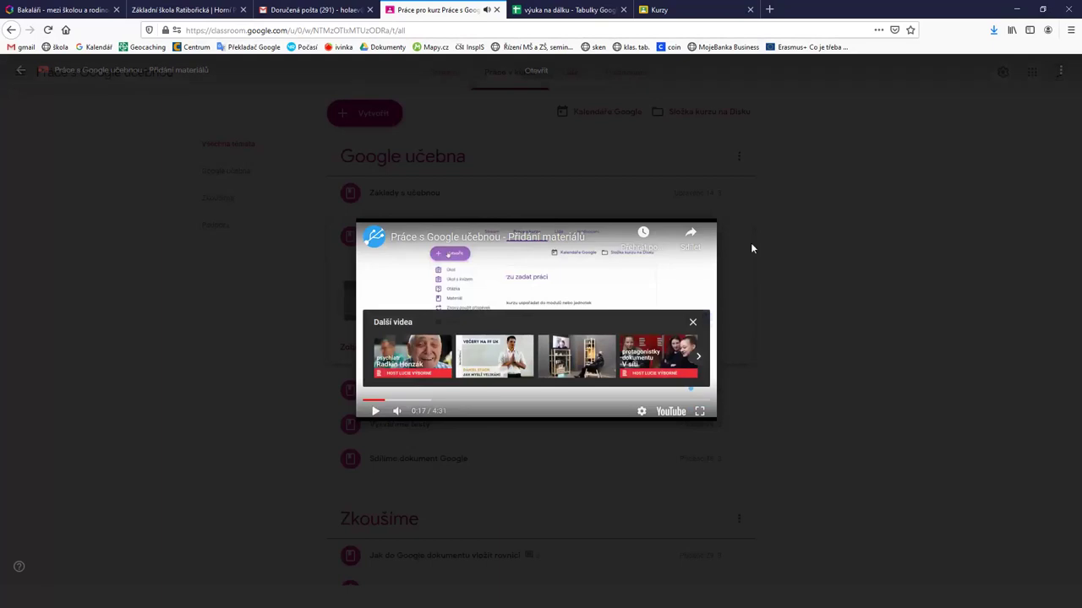
pyautogui.click(256, 290)
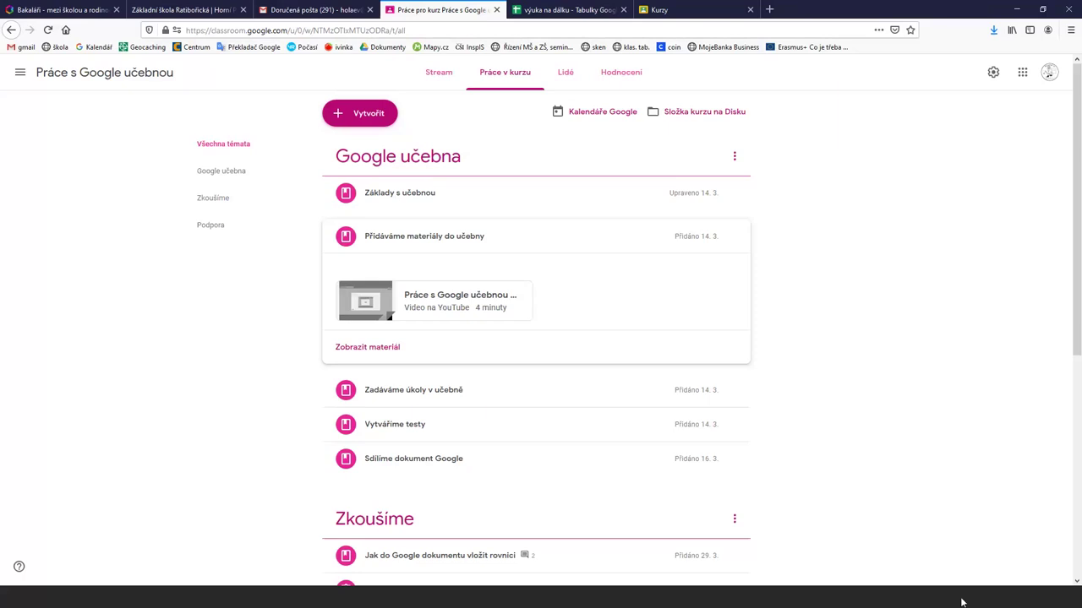
# - Open the SMART video recorder (Videozáznam) from the SMART tools in the system tray
pyautogui.moveTo(963, 603)
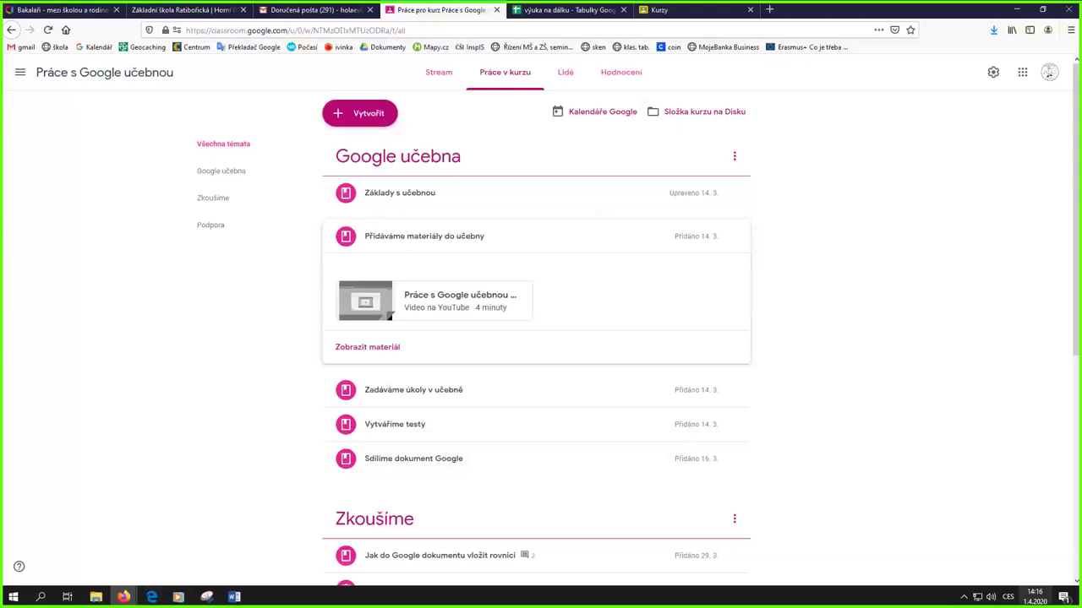
pyautogui.click(963, 597)
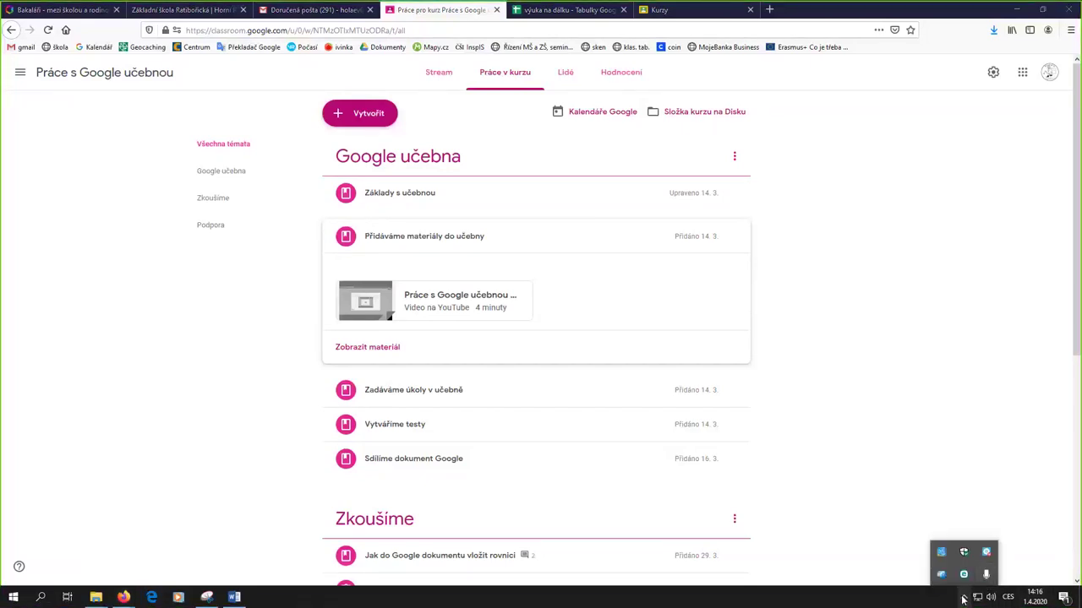
pyautogui.click(985, 552)
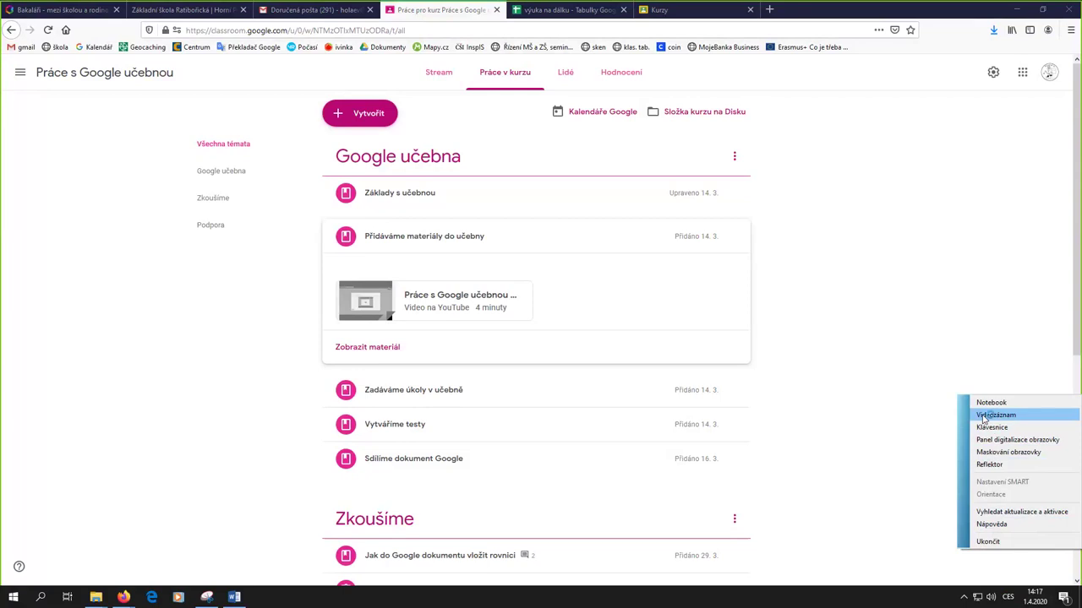
pyautogui.click(984, 415)
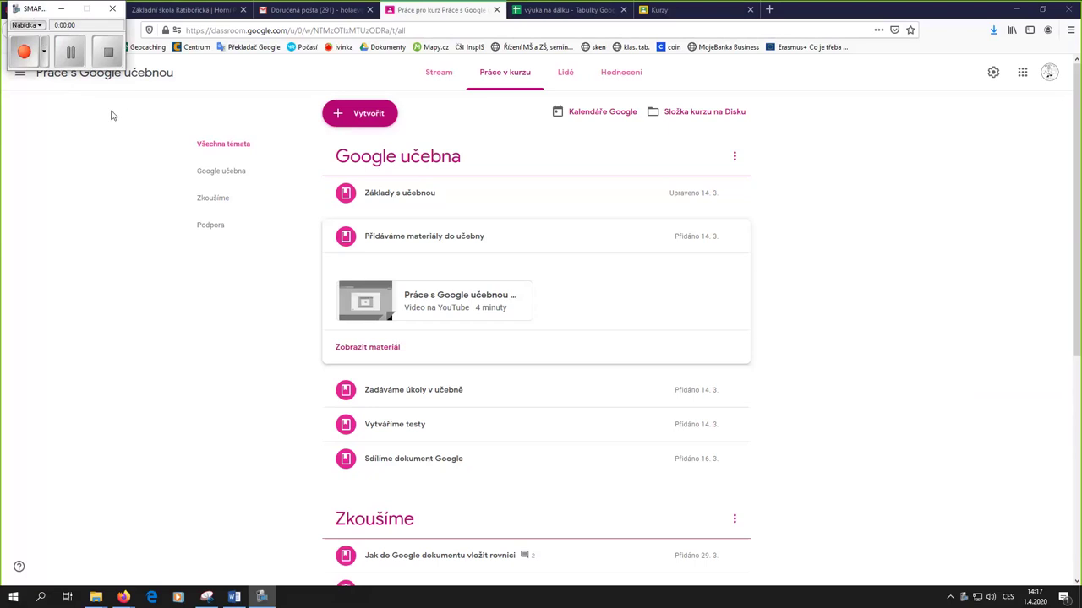
# - Minimize the browser, move the recorder window clear of the desktop icons and start a desktop recording of display 2
pyautogui.moveTo(131, 116); pyautogui.dragTo(131, 116)
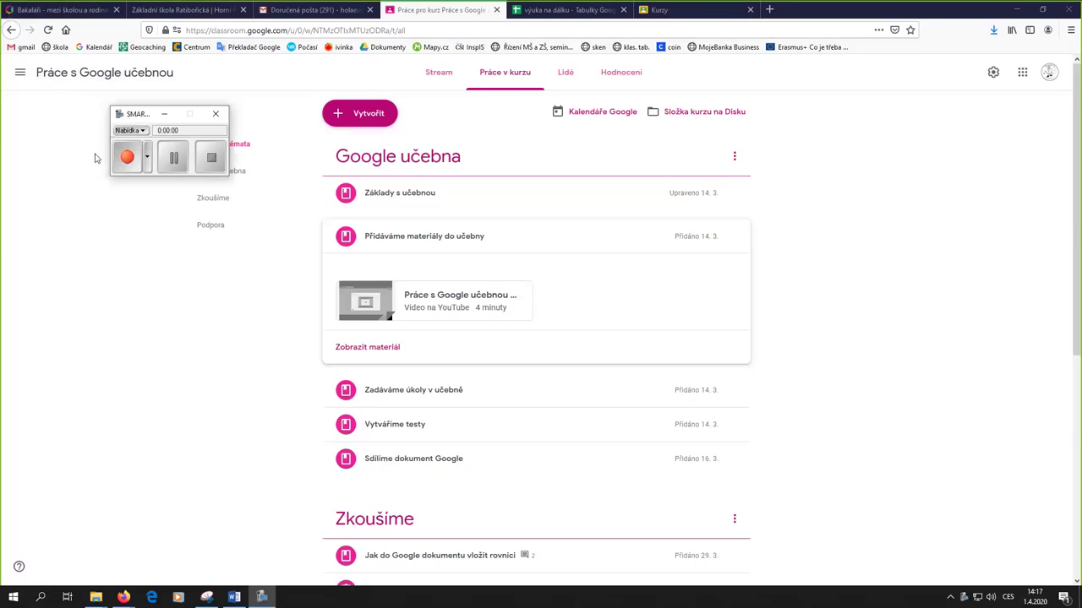
pyautogui.moveTo(97, 159); pyautogui.dragTo(93, 162)
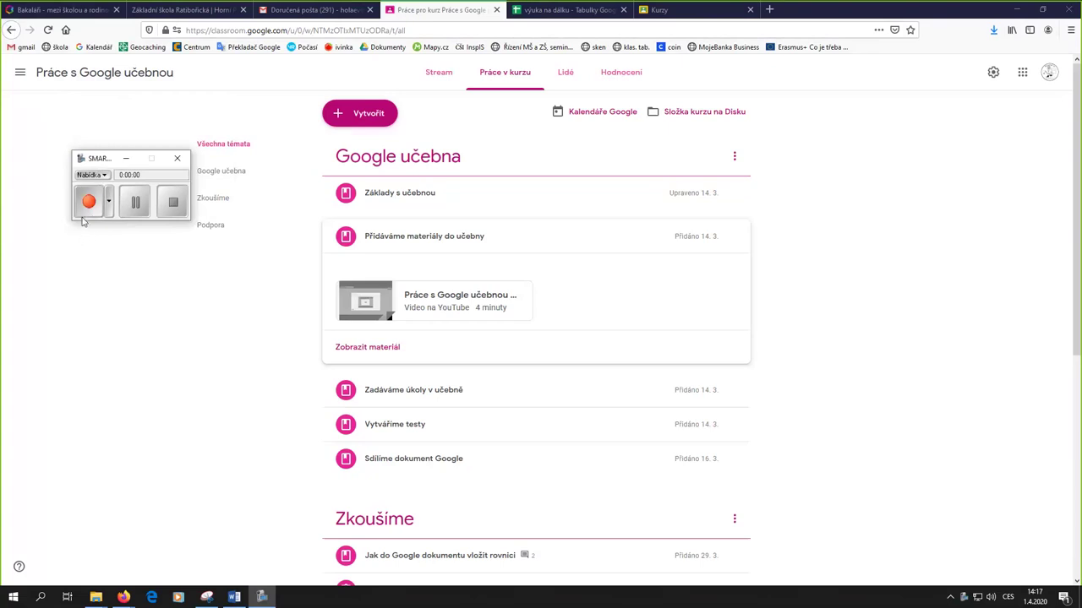
pyautogui.click(1016, 10)
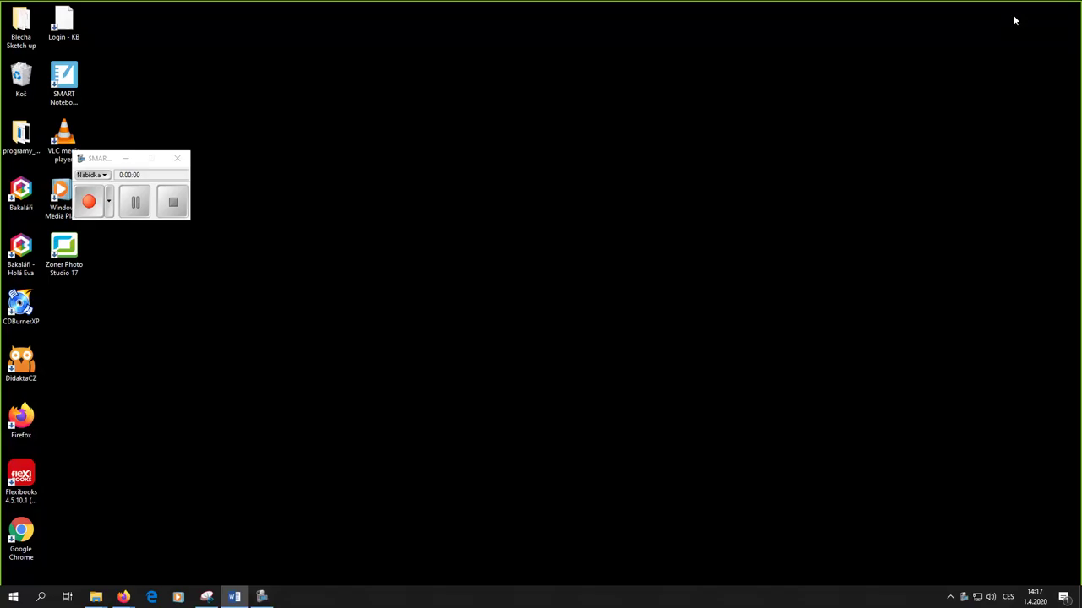
pyautogui.click(99, 161)
pyautogui.moveTo(178, 53); pyautogui.dragTo(182, 39)
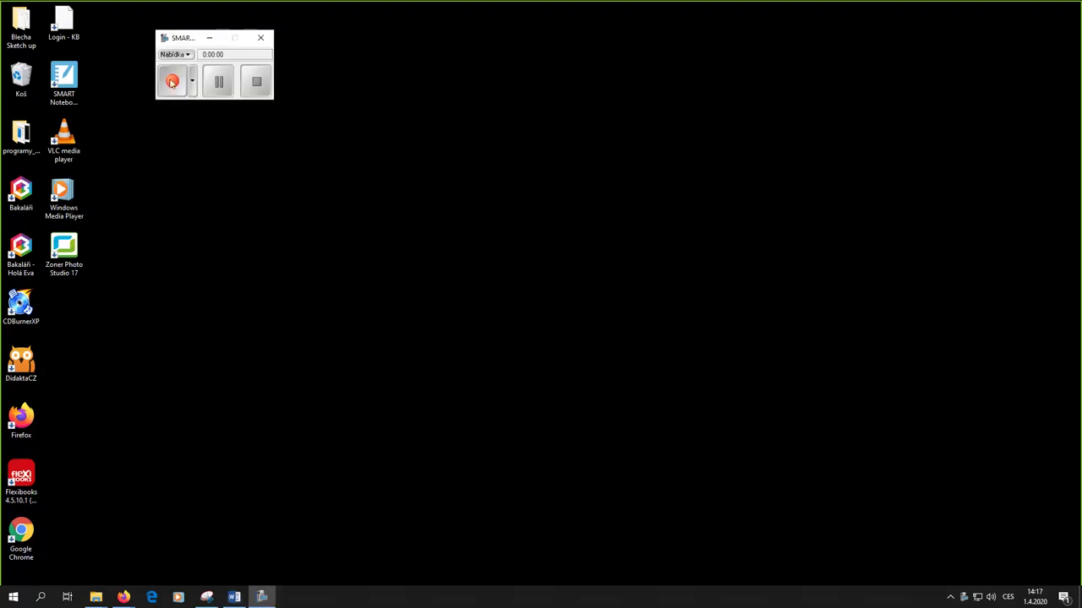
pyautogui.click(173, 82)
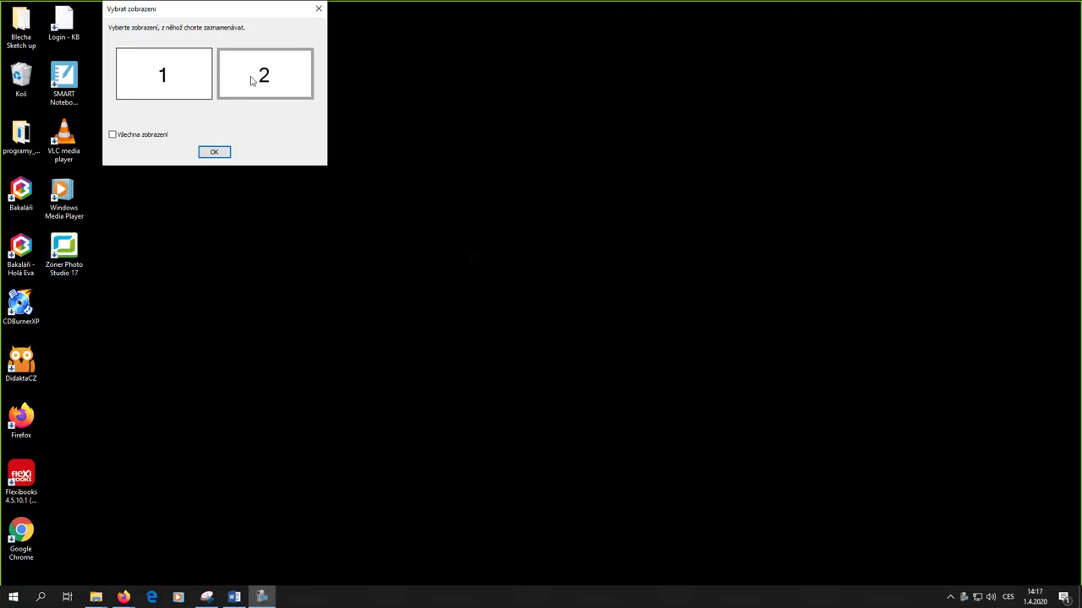
pyautogui.click(213, 153)
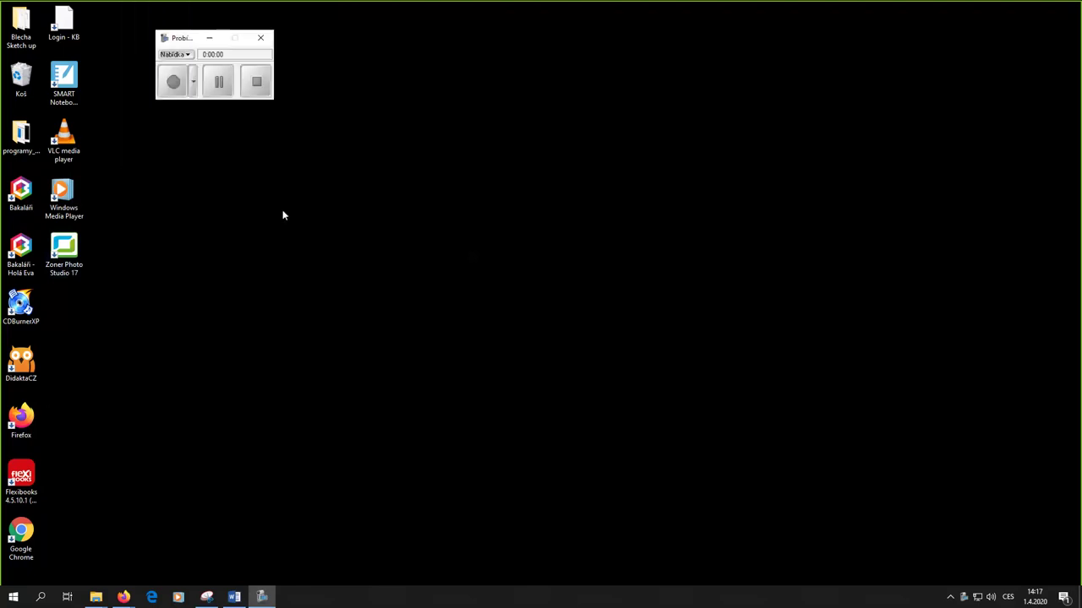
# - Move the Zoner Photo Studio 17, Windows Media Player and VLC media player shortcuts to the empty middle of the desktop
pyautogui.moveTo(64, 249); pyautogui.dragTo(334, 251)
pyautogui.moveTo(60, 190); pyautogui.dragTo(431, 250)
pyautogui.moveTo(64, 140); pyautogui.dragTo(411, 179)
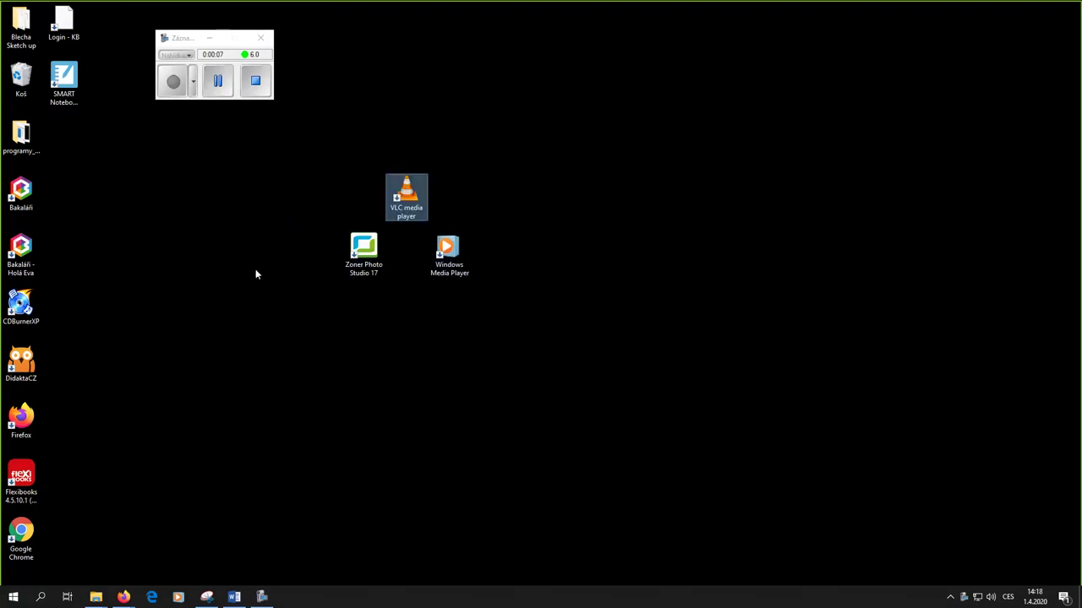
# - Stop the recording, save it as WMV in the SMART Notebook folder under the suggested name, play it back and close the player
pyautogui.click(256, 82)
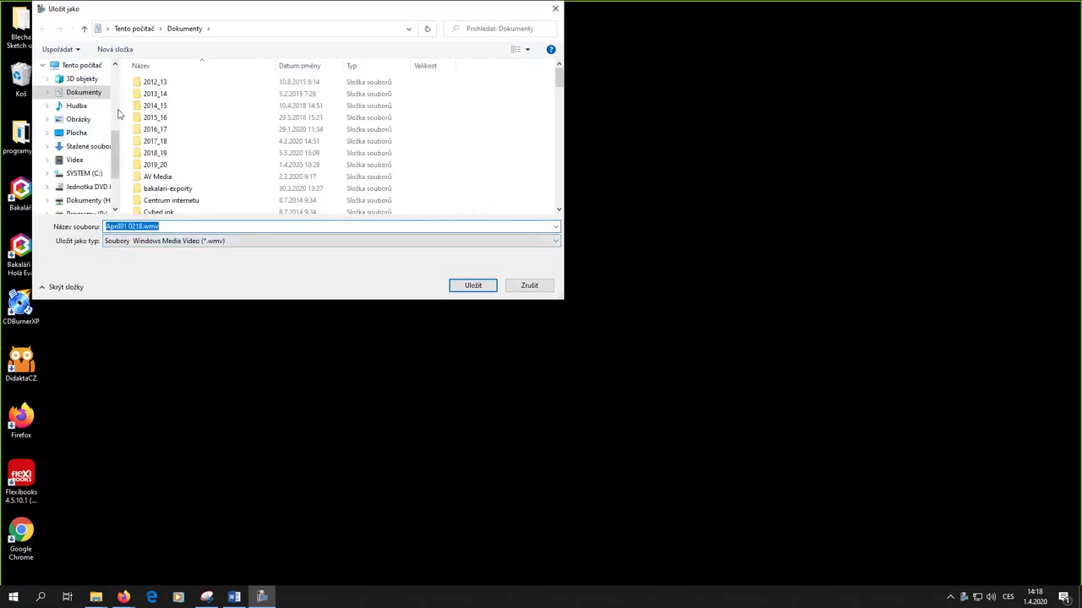
pyautogui.scroll(3, 115, 151)
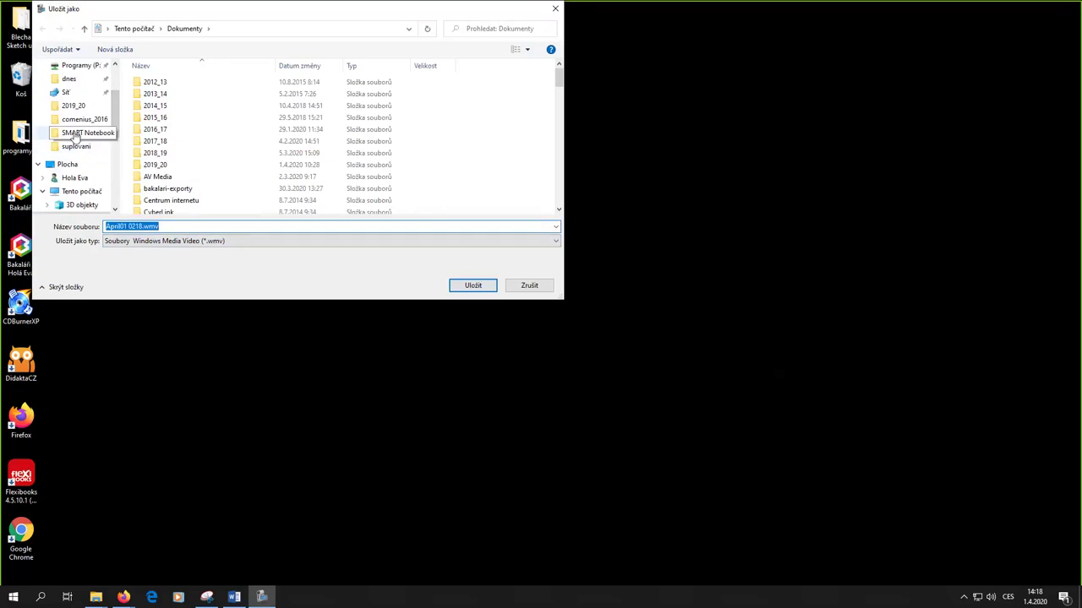
pyautogui.click(76, 136)
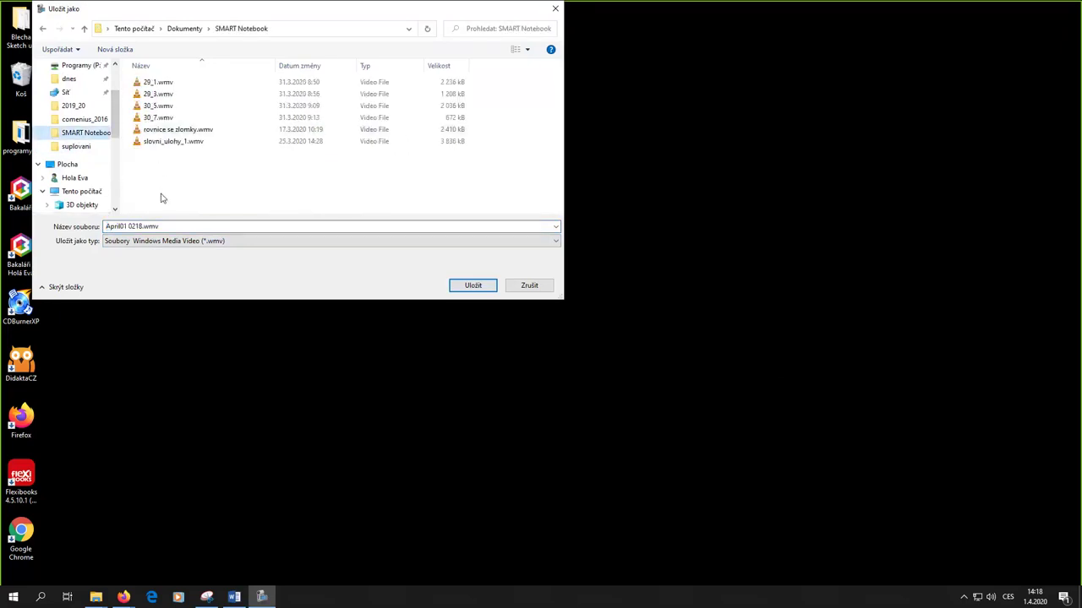
pyautogui.click(473, 286)
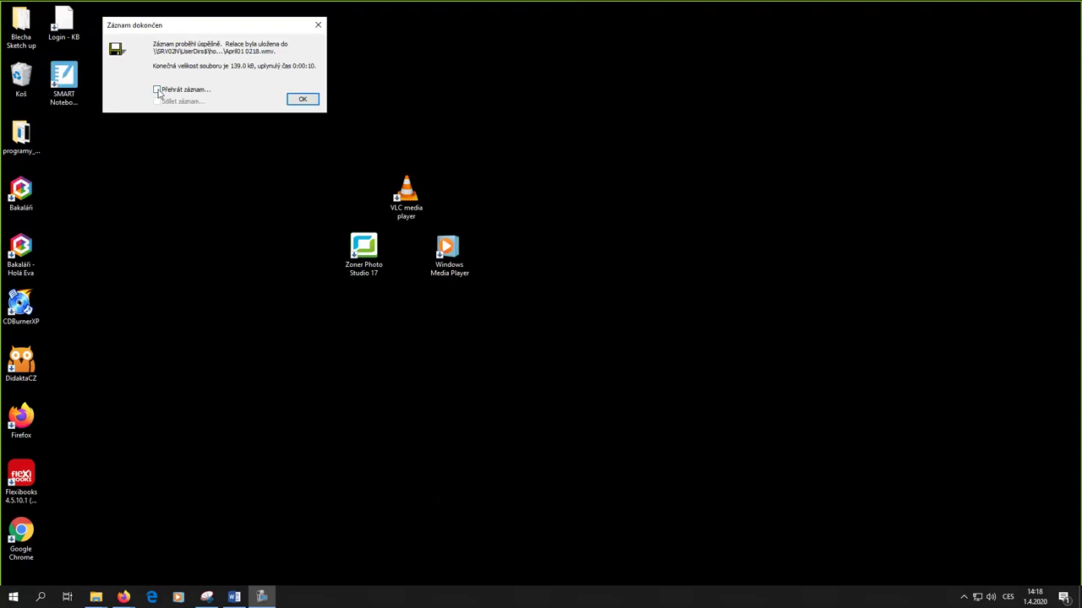
pyautogui.click(301, 100)
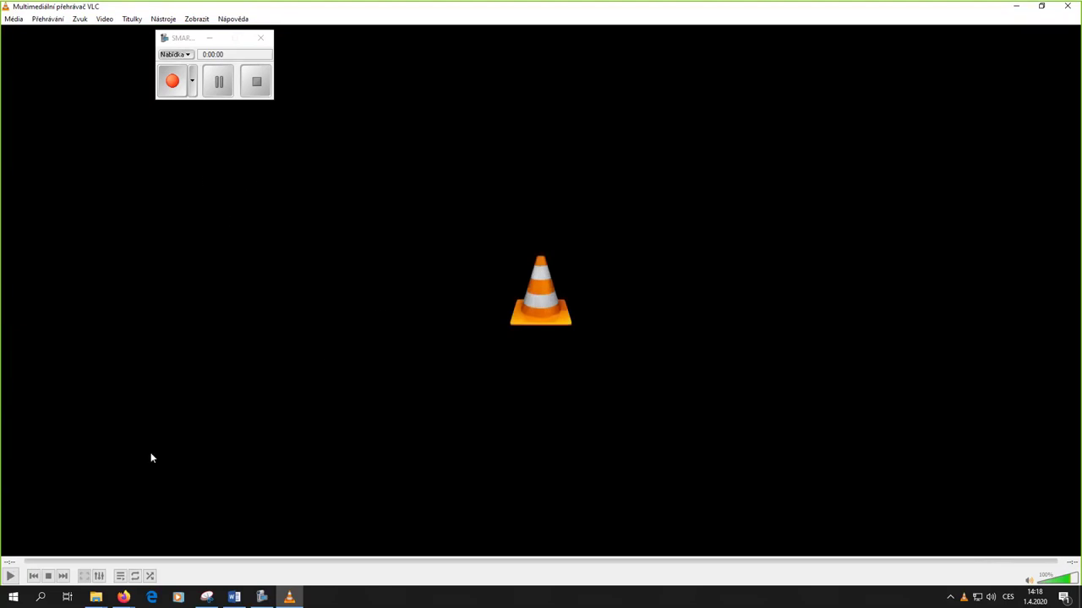
pyautogui.click(1068, 8)
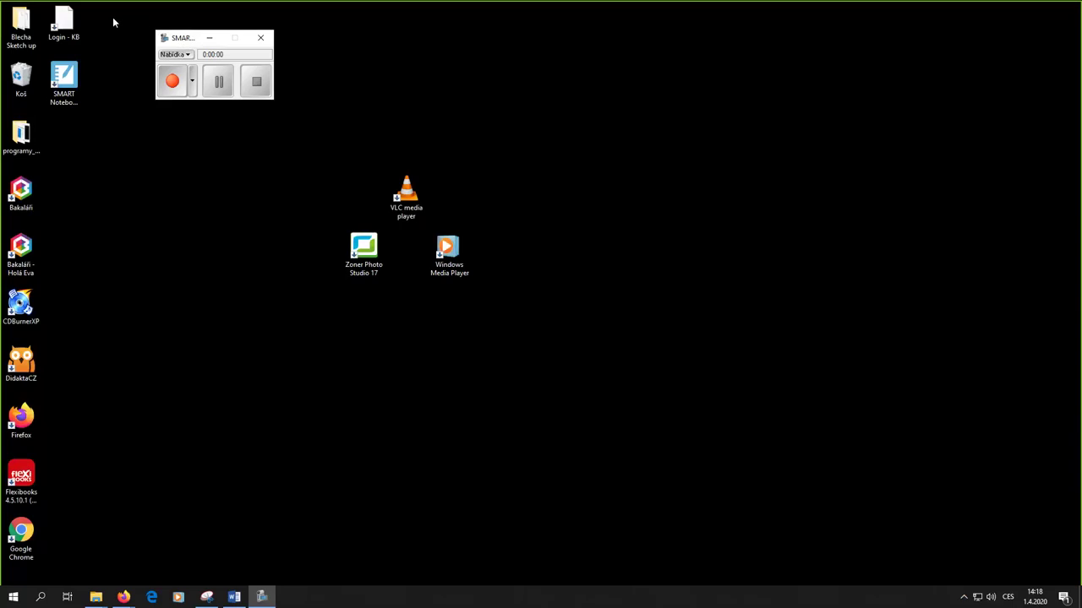
# - Start recording a rectangular area (Zaznamenat oblast) around the three moved shortcuts and shift the VLC shortcut directly above Zoner Photo Studio 17
pyautogui.moveTo(186, 39); pyautogui.dragTo(114, 21)
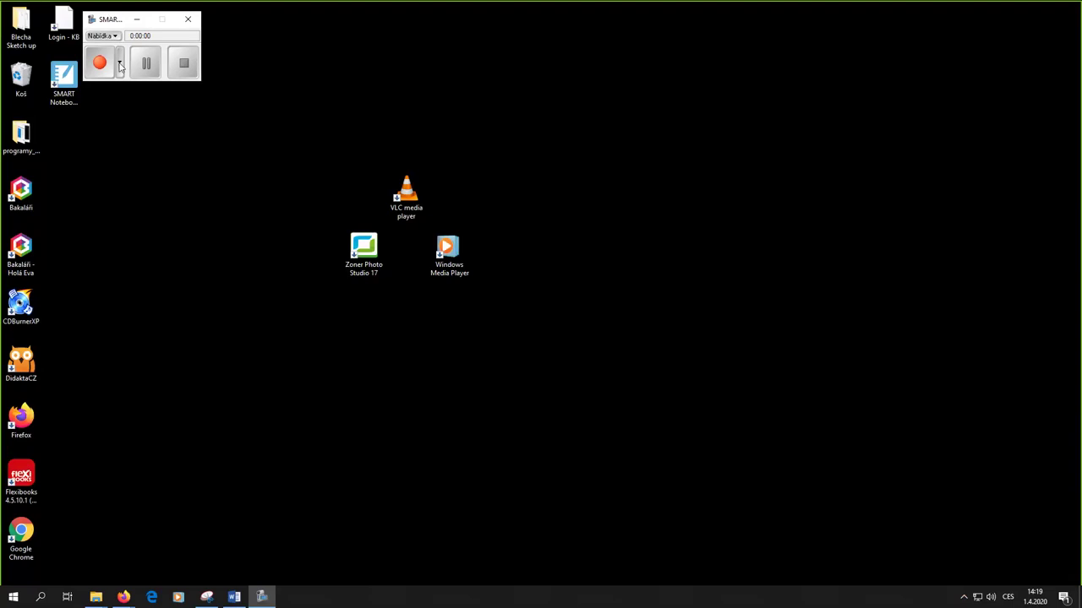
pyautogui.click(120, 64)
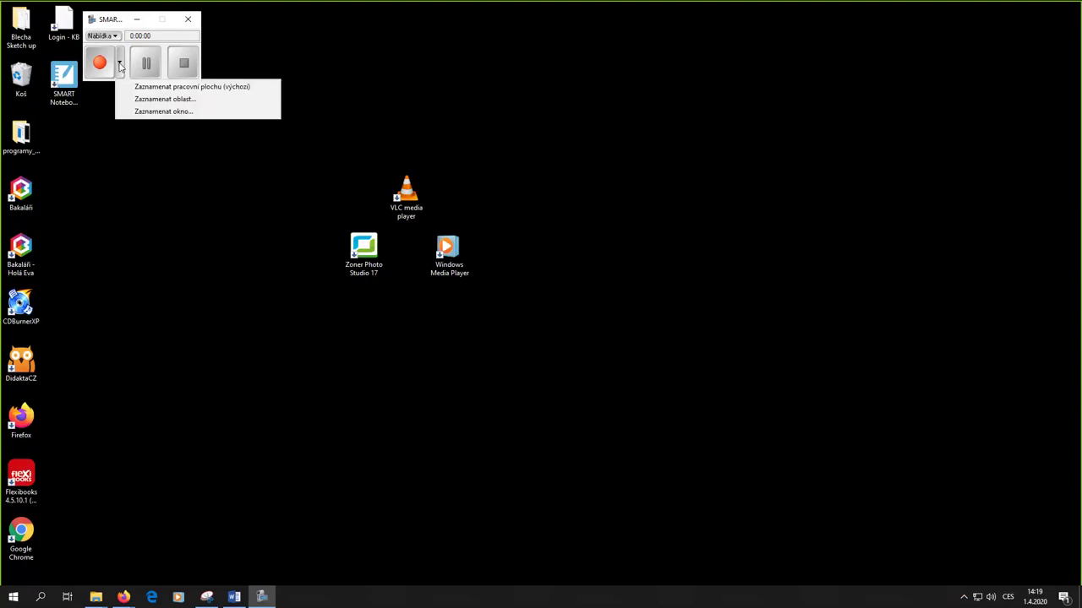
pyautogui.click(156, 100)
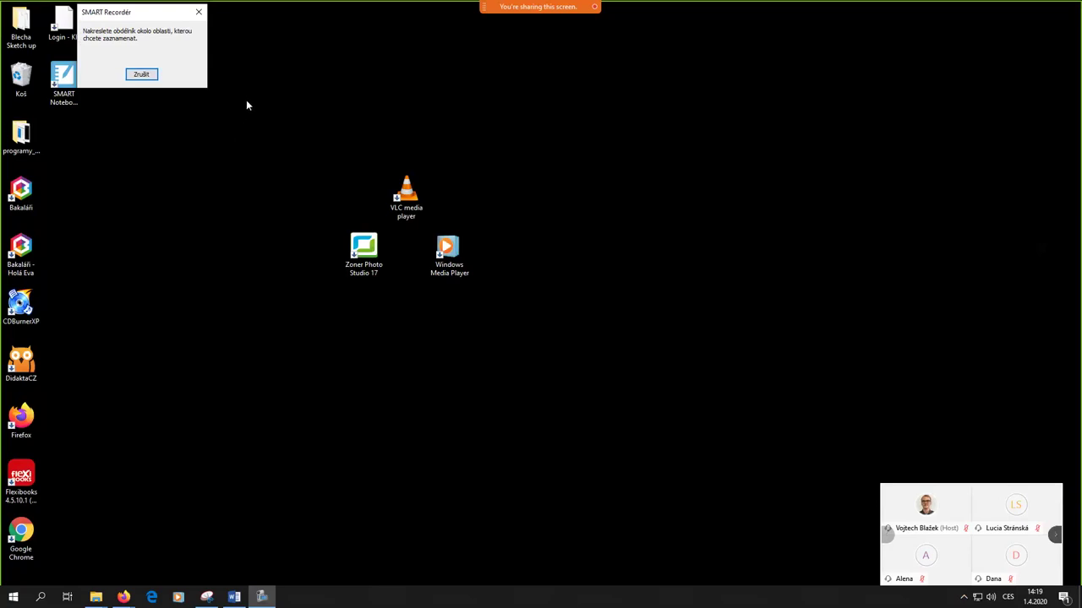
pyautogui.moveTo(245, 100); pyautogui.dragTo(557, 335)
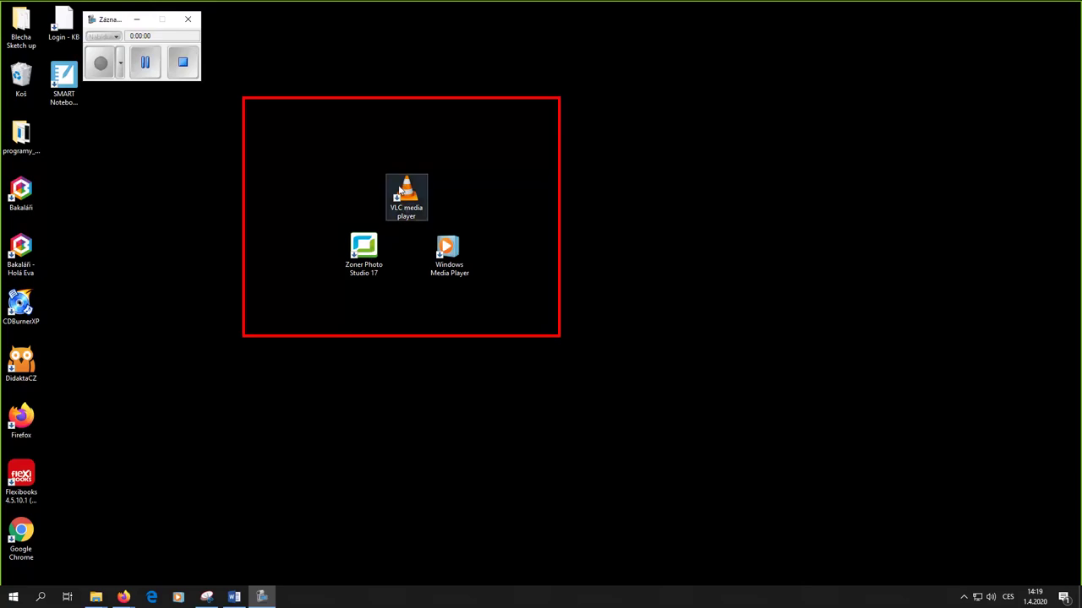
pyautogui.moveTo(410, 197); pyautogui.dragTo(366, 169)
# - Stop the area recording, save it under the suggested name in SMART Notebook, play it back and close the player
pyautogui.click(183, 62)
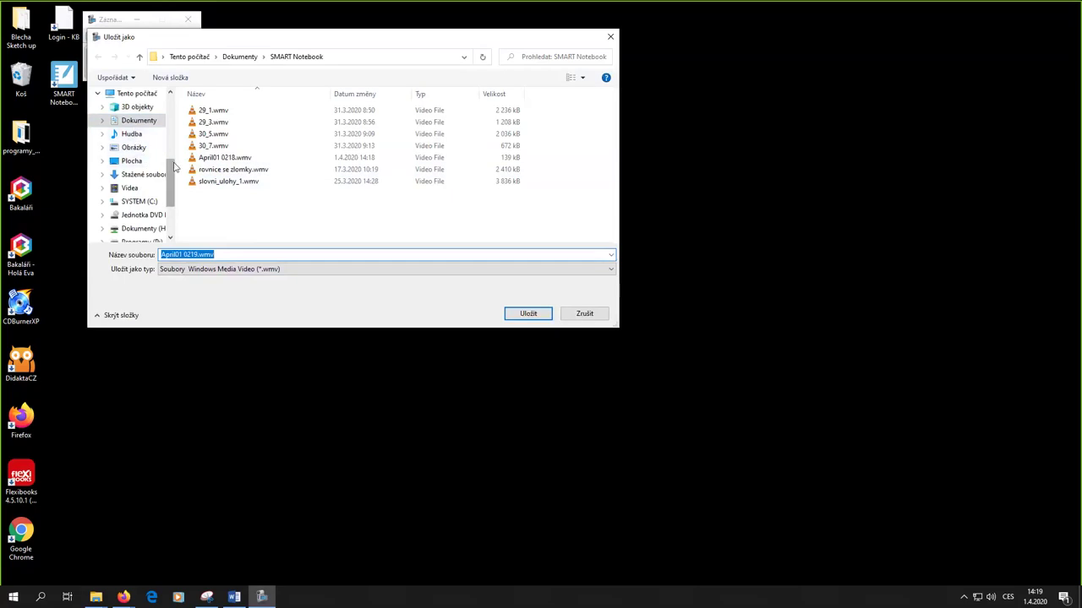
pyautogui.click(526, 315)
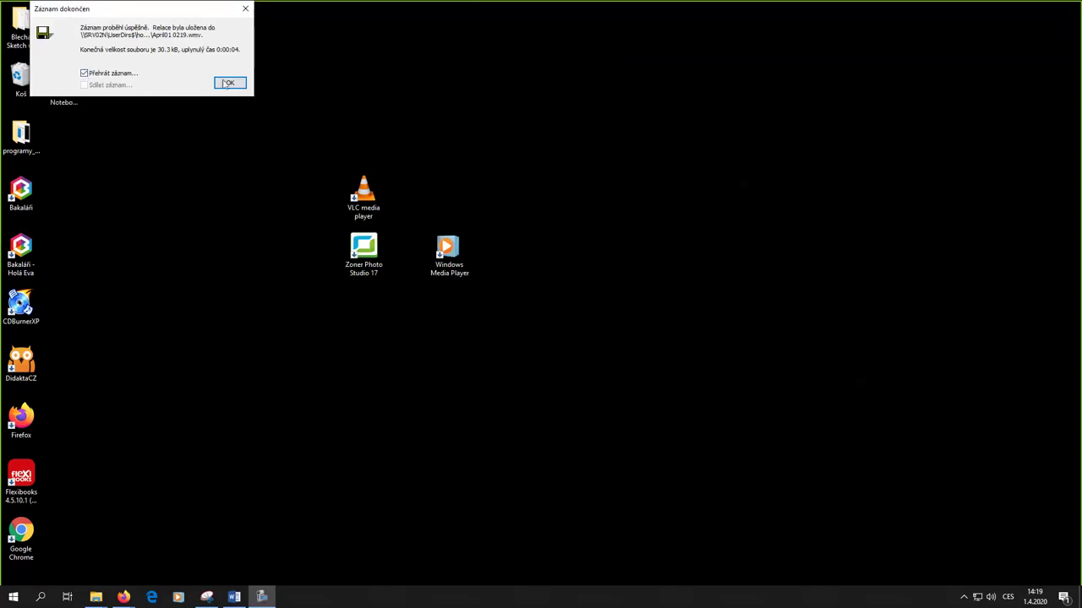
pyautogui.click(229, 82)
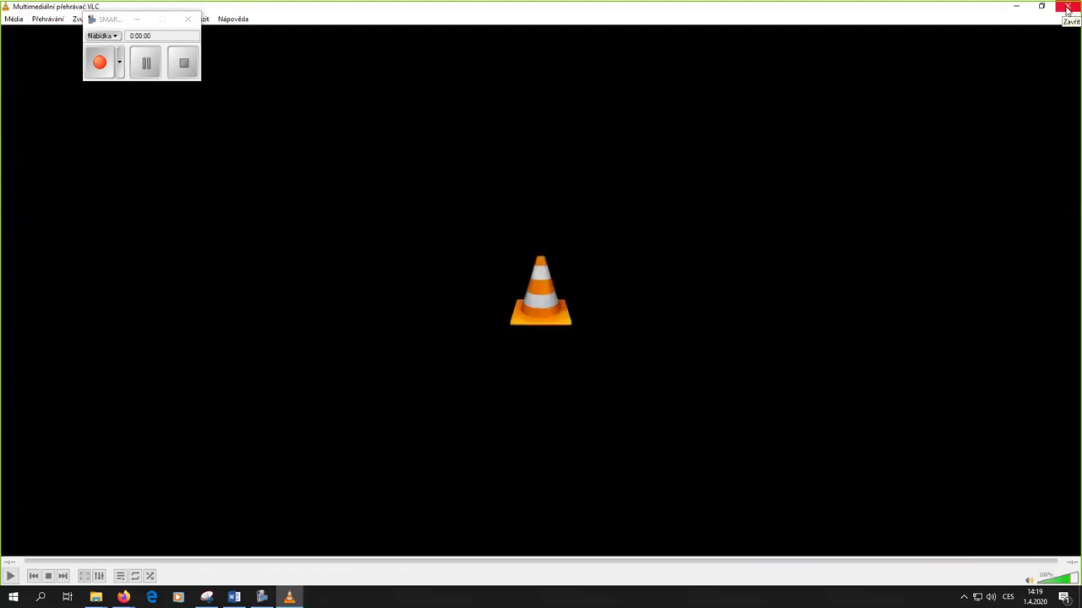
pyautogui.click(1067, 9)
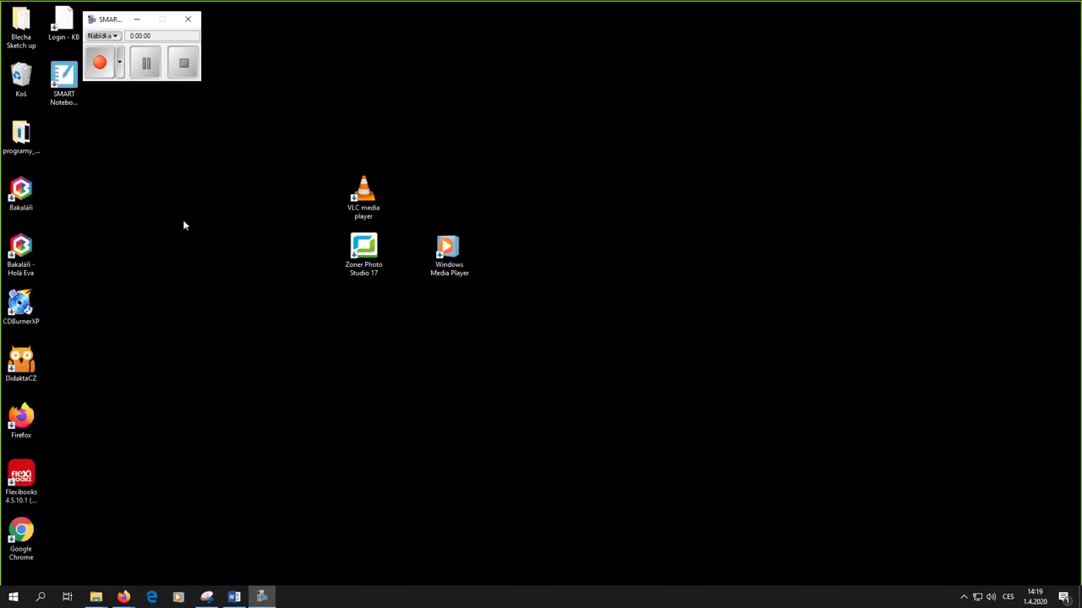
# - Play 29_3.wmv from the SMART Notebook folder, skip ahead to about 0:50, 1:12 and 1:46, and close the player
pyautogui.click(96, 597)
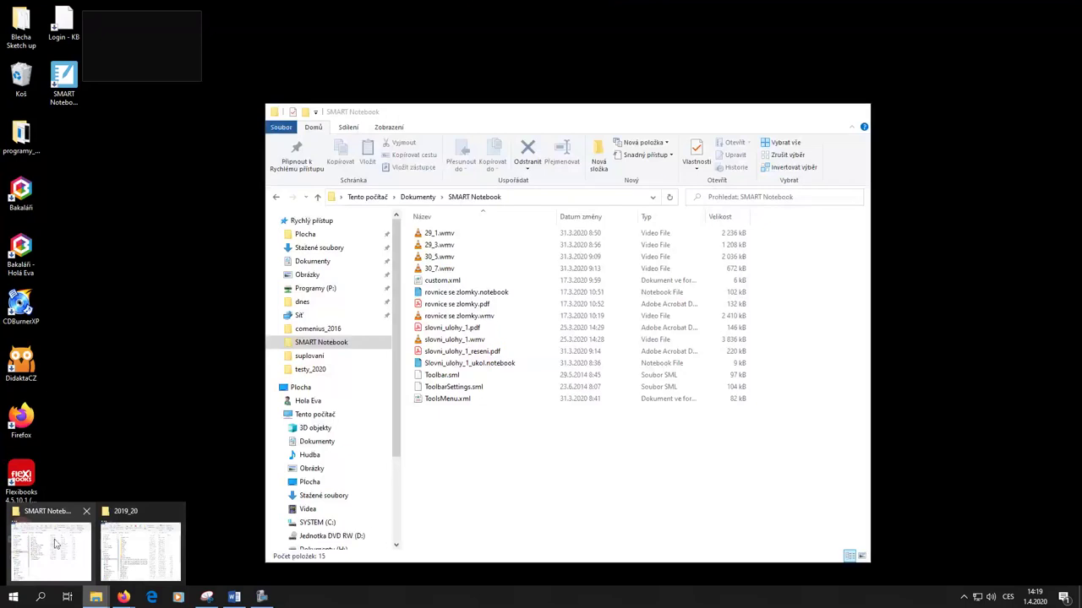
pyautogui.click(50, 551)
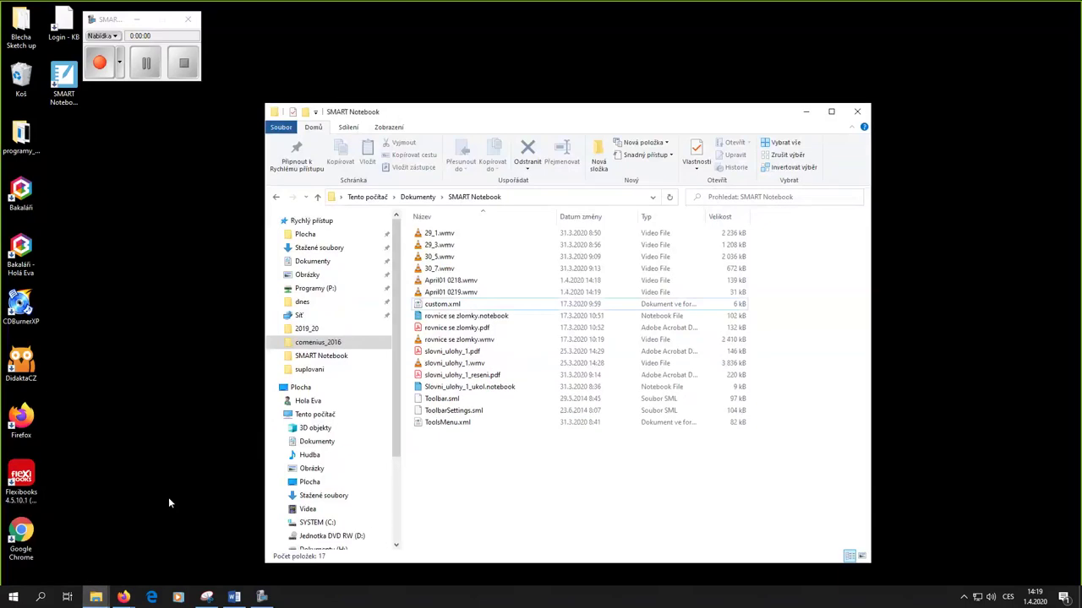
pyautogui.click(417, 250)
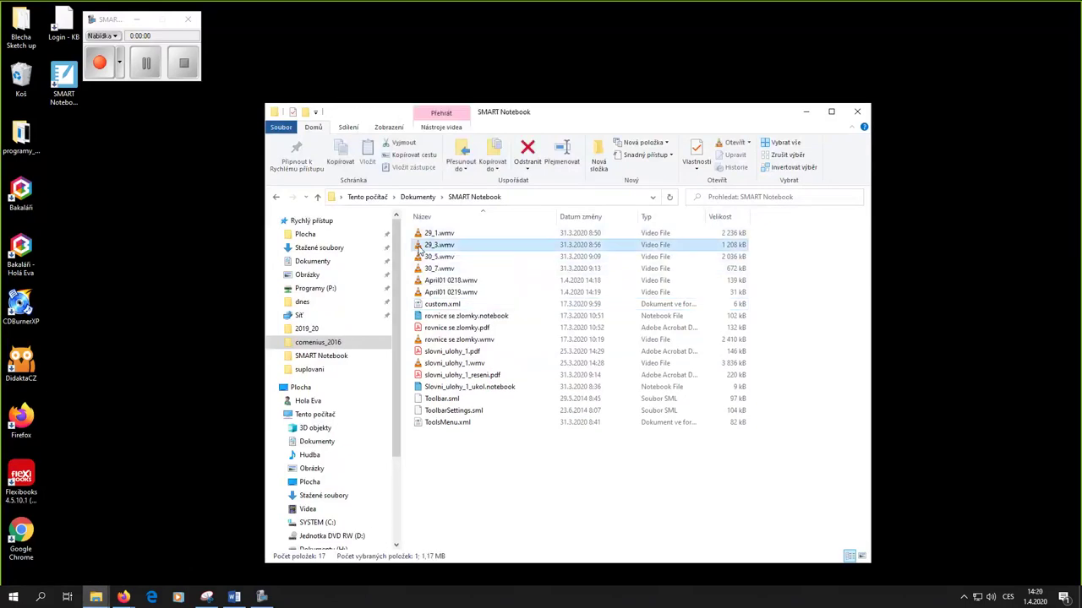
pyautogui.doubleClick(419, 249)
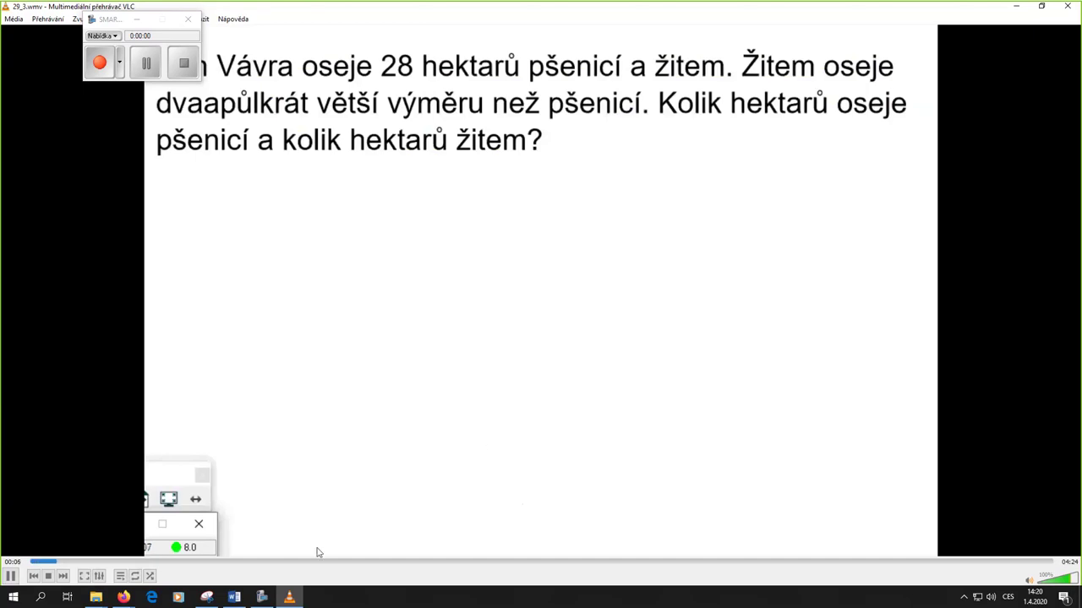
pyautogui.click(218, 561)
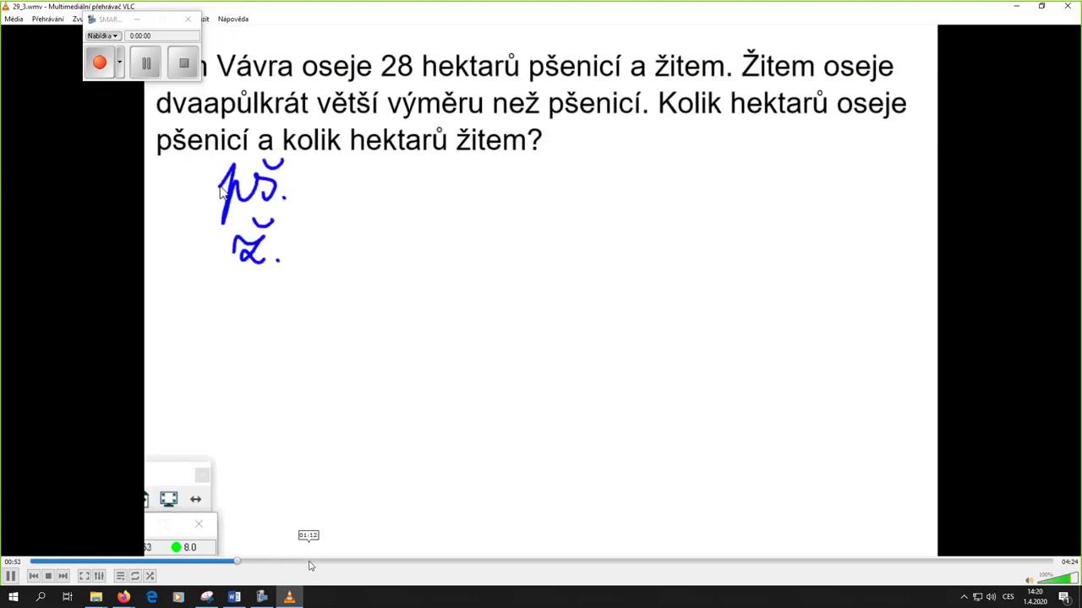
pyautogui.click(310, 562)
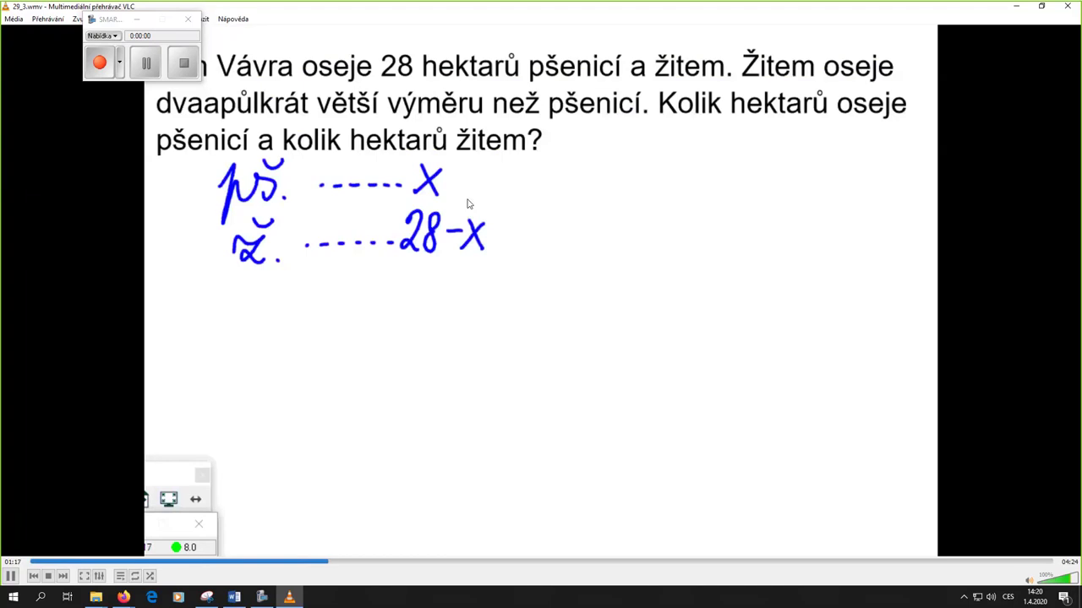
pyautogui.click(438, 562)
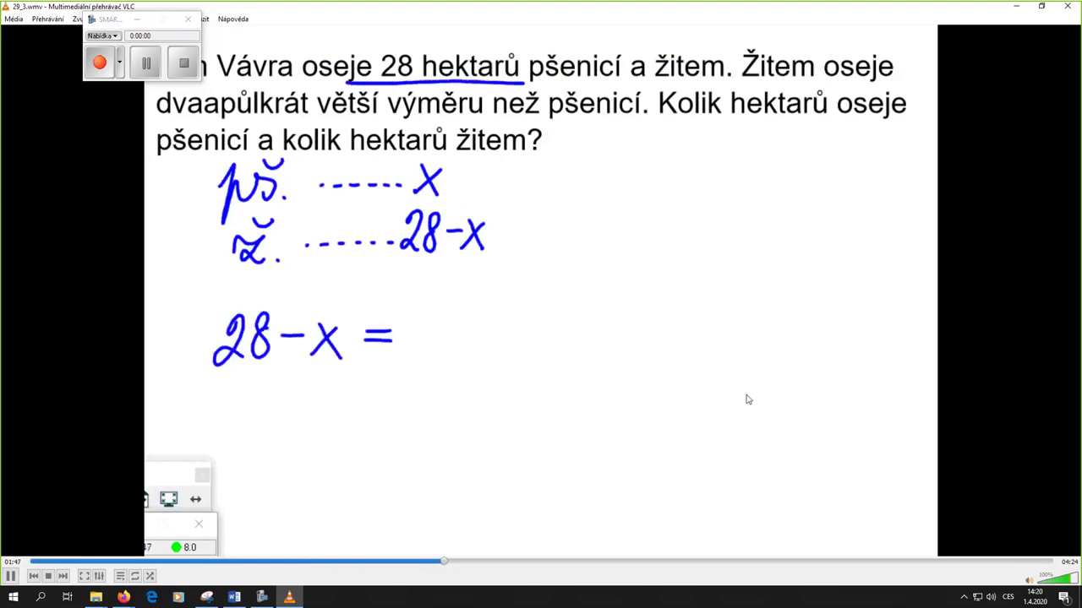
pyautogui.click(1065, 7)
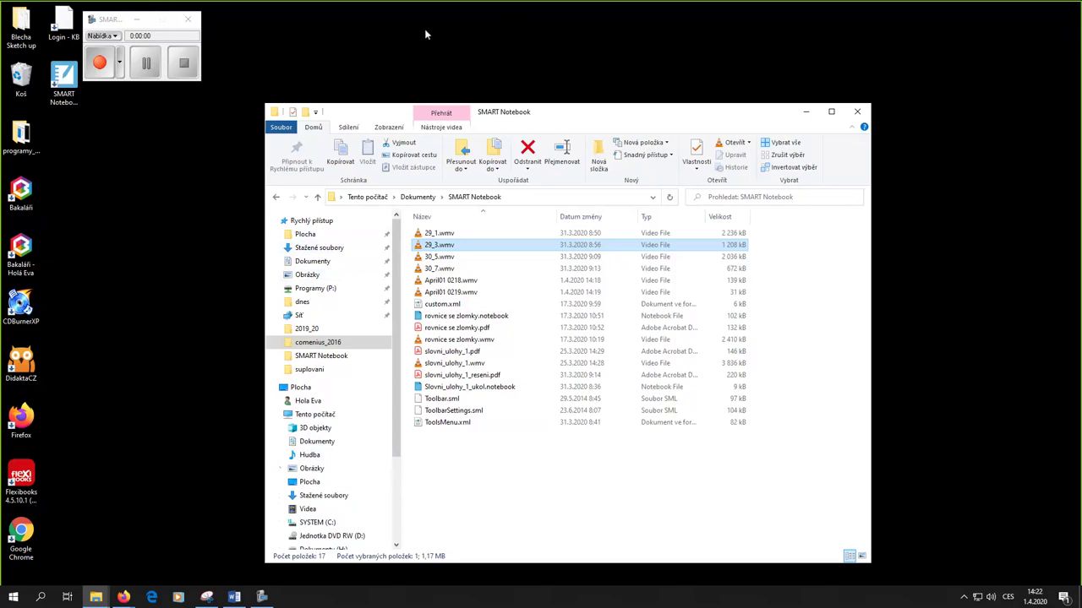
# - Switch back to the Google Classroom course in Firefox and reopen the SMART video recorder (Videozáznam), placing its window over the topic list
pyautogui.click(121, 599)
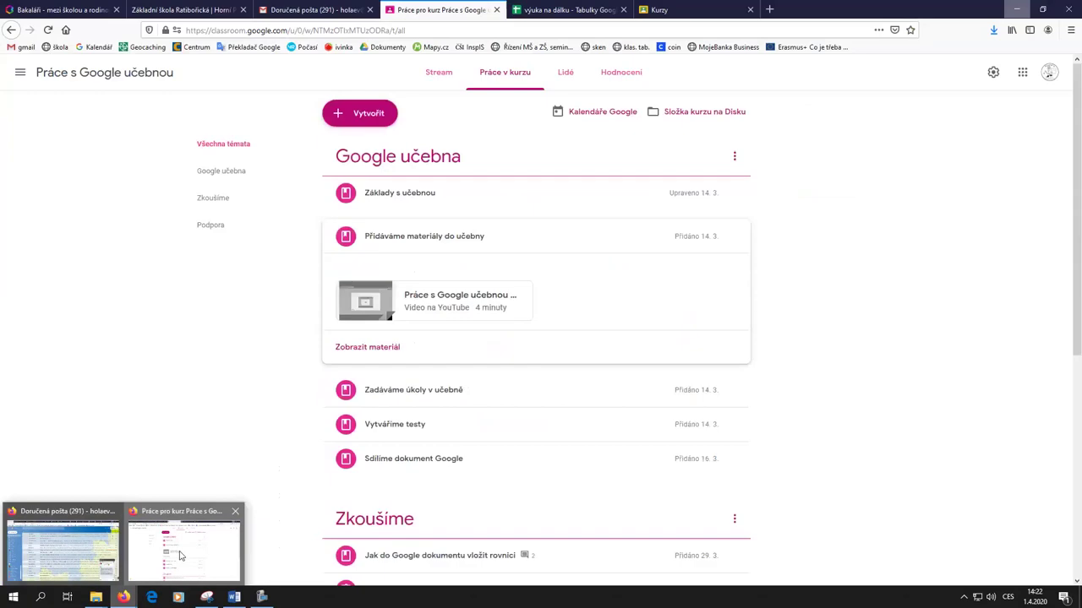
pyautogui.click(184, 545)
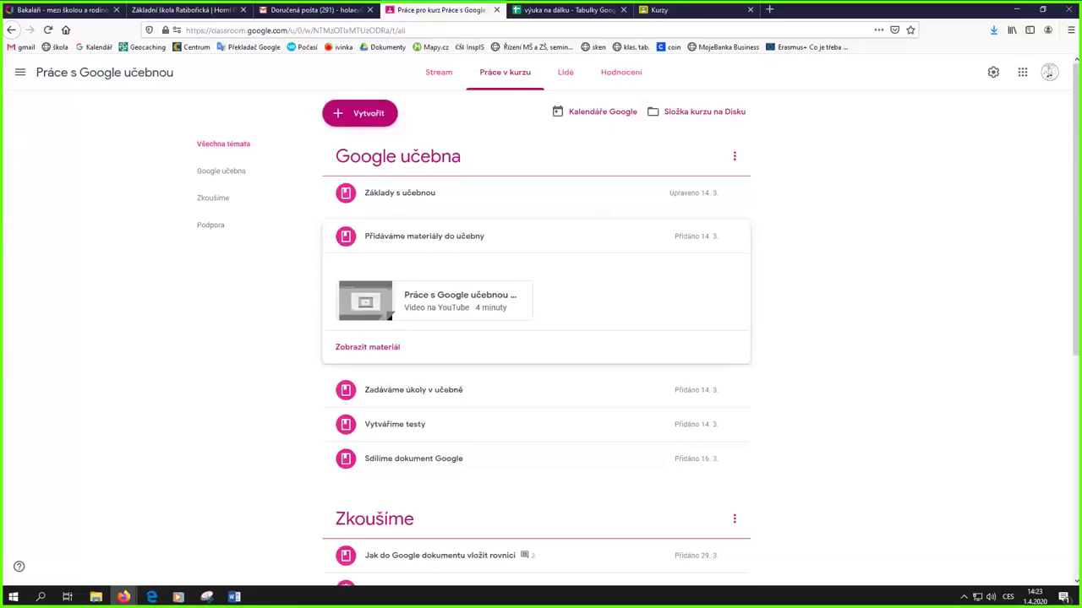
pyautogui.click(963, 598)
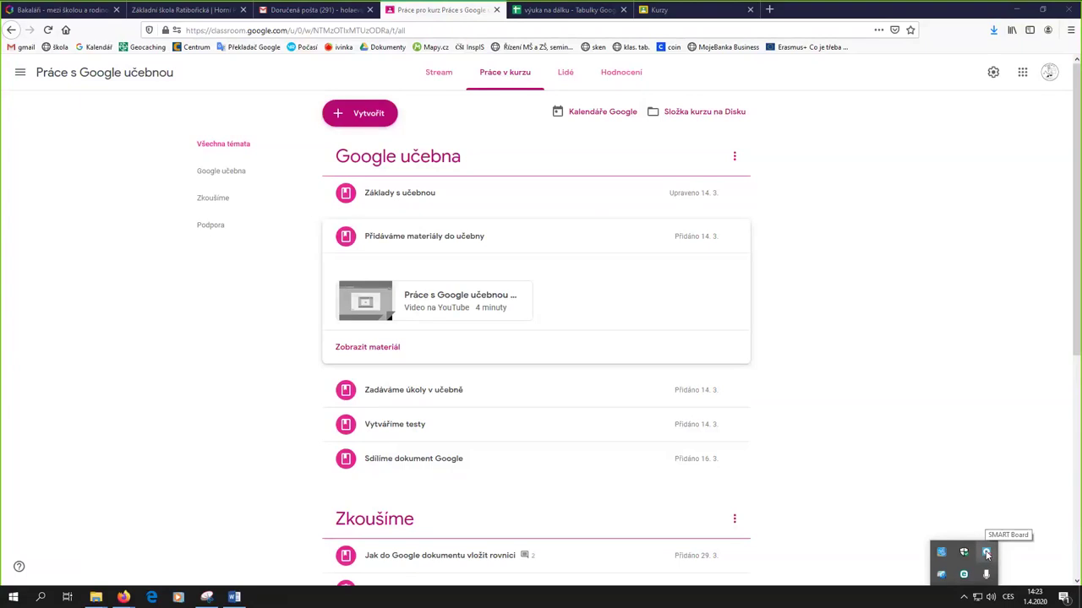
pyautogui.click(986, 554)
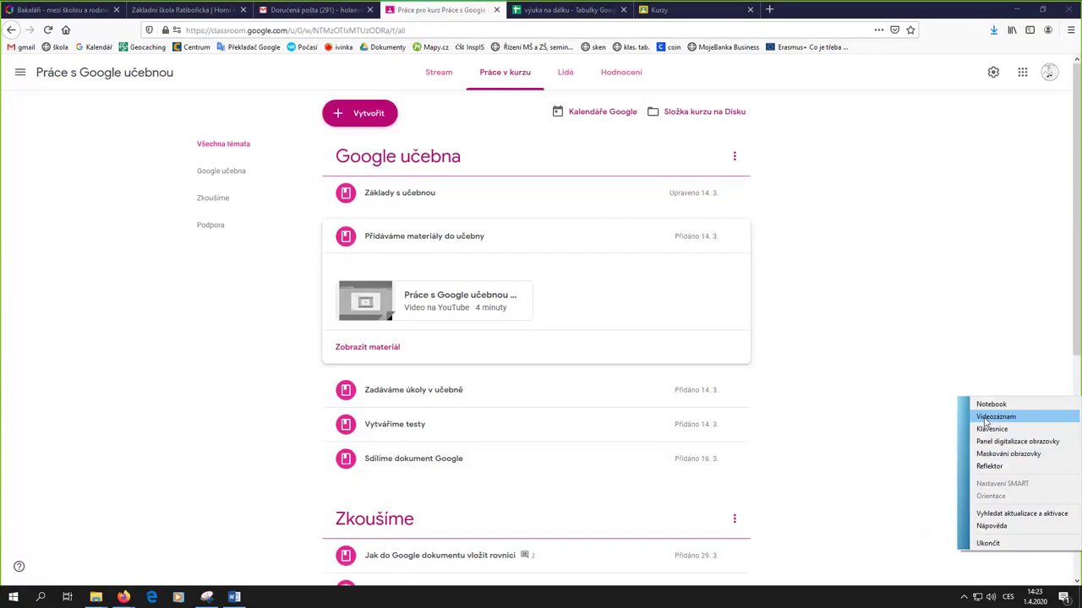
pyautogui.click(984, 417)
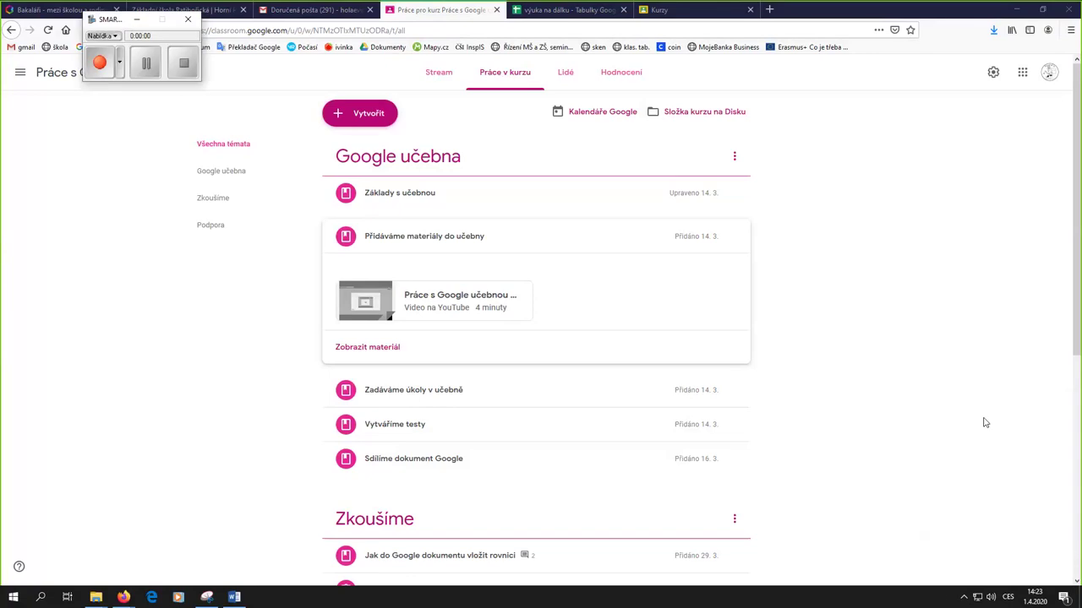
pyautogui.moveTo(108, 18); pyautogui.dragTo(164, 191)
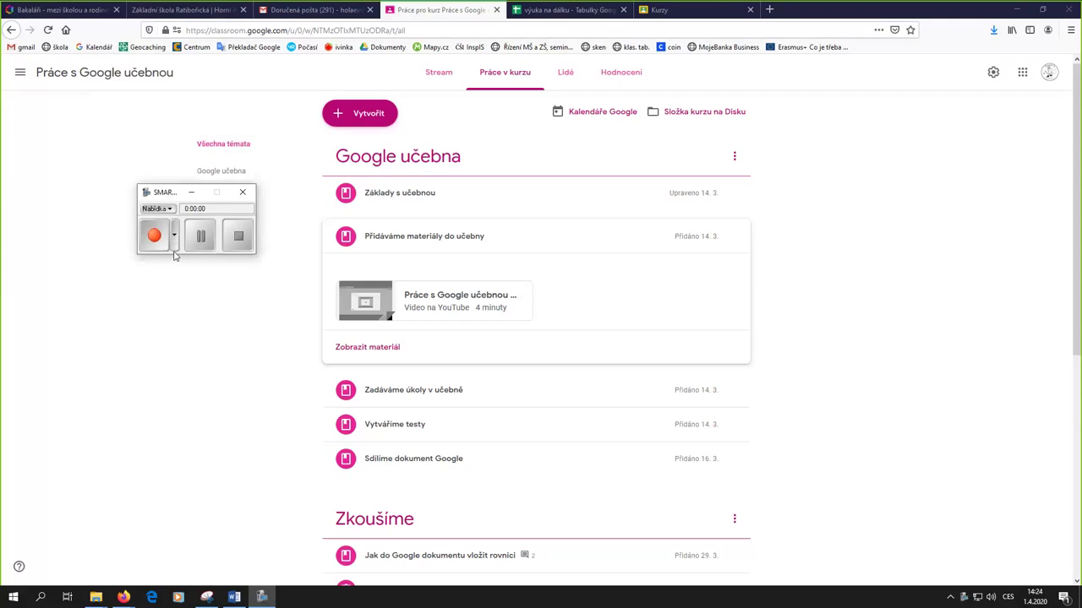
# - Close the SMART recorder, look over the course topics and expand the Vytváříme videa material under Podpora
pyautogui.click(242, 194)
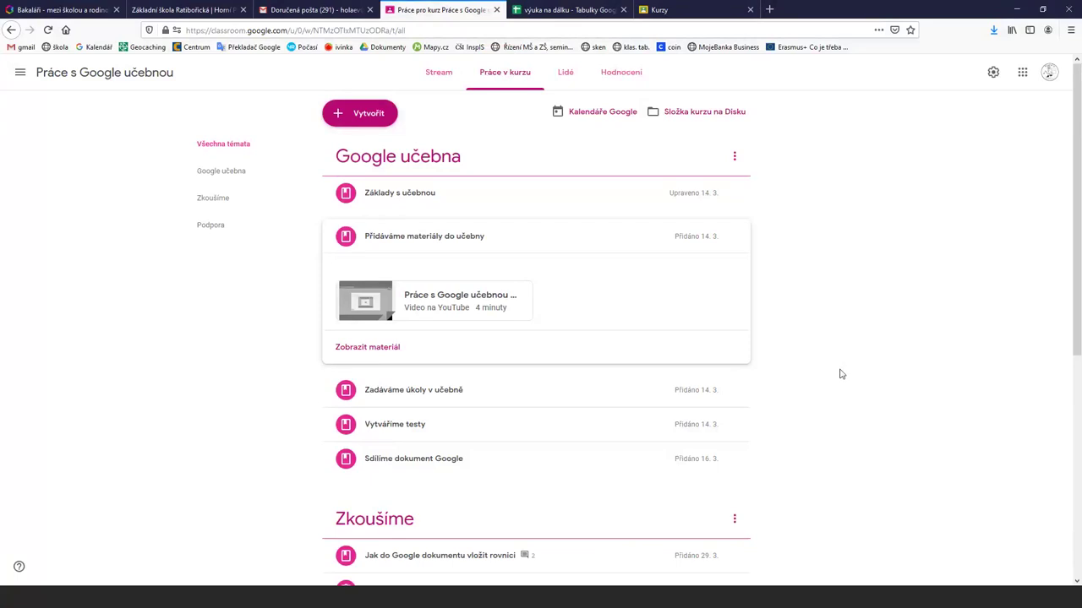
pyautogui.scroll(-5, 840, 374)
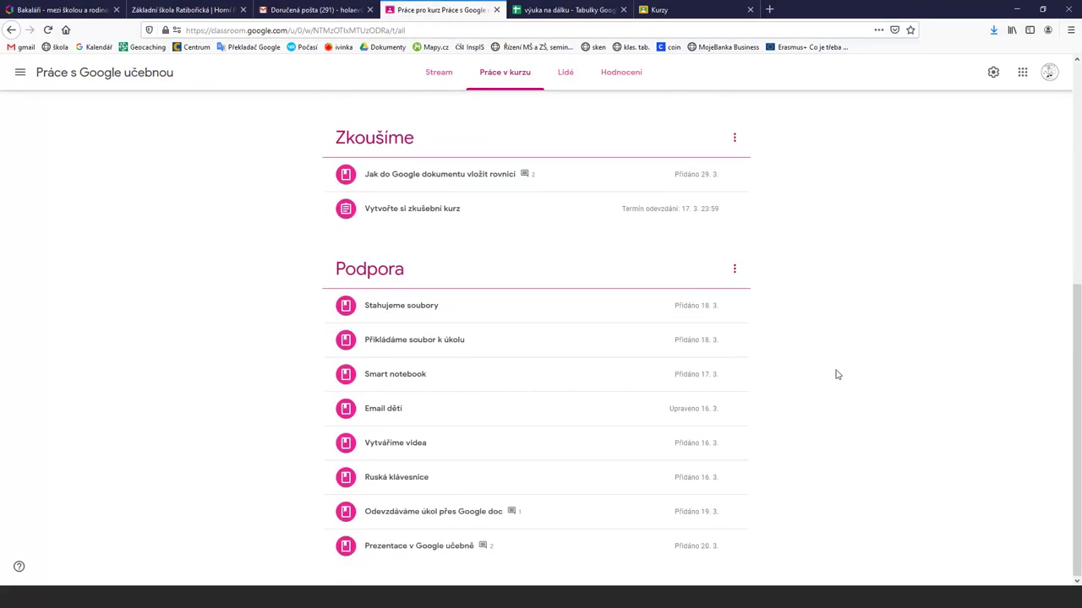
pyautogui.scroll(2, 836, 374)
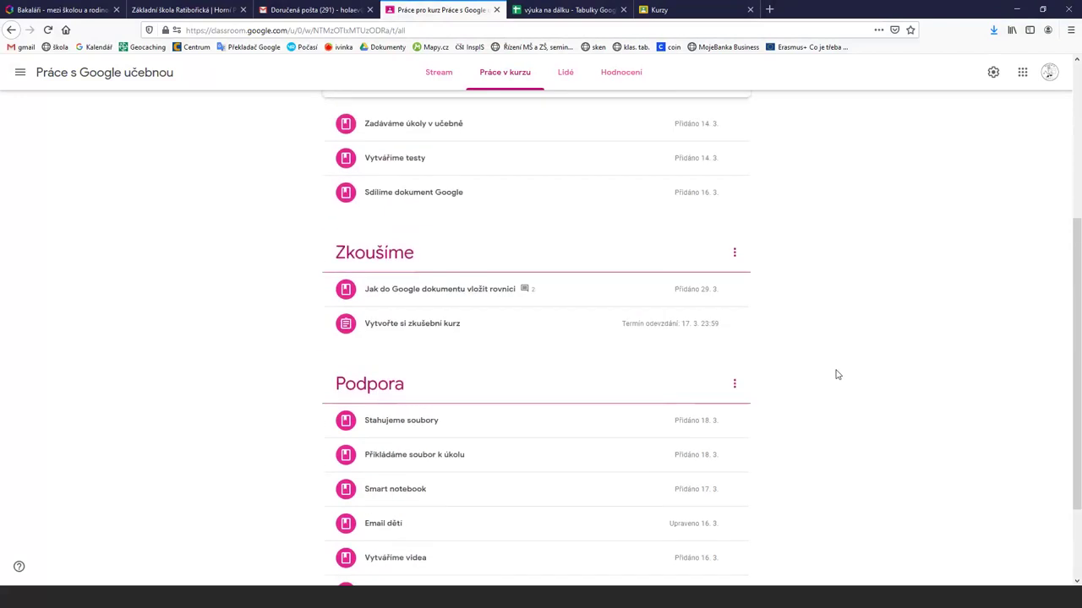
pyautogui.scroll(2, 836, 374)
pyautogui.scroll(1, 836, 374)
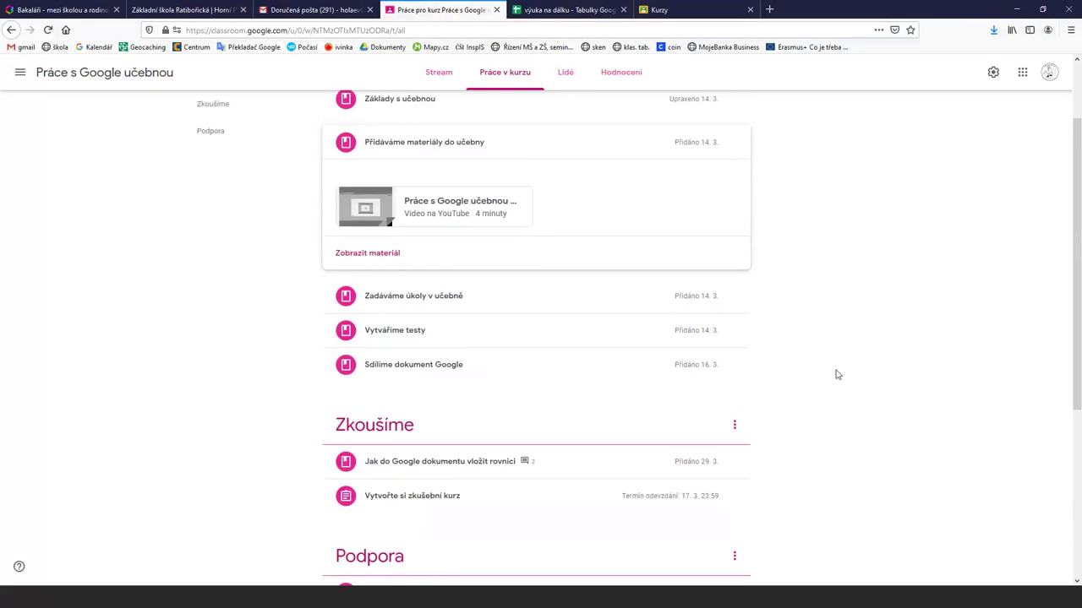
pyautogui.scroll(2, 836, 375)
pyautogui.scroll(-1, 837, 374)
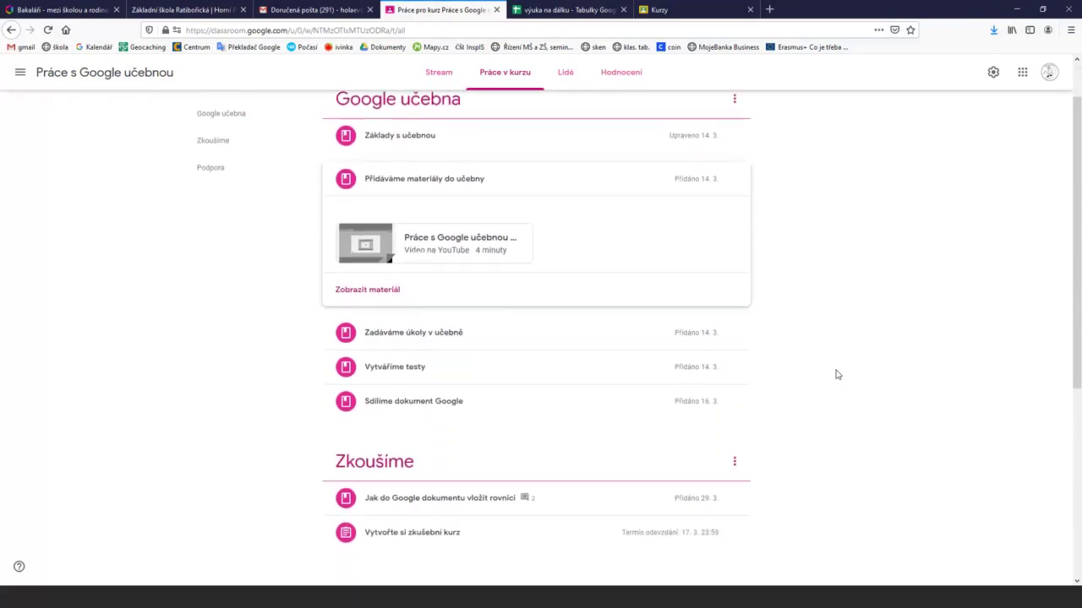
pyautogui.scroll(-4, 836, 374)
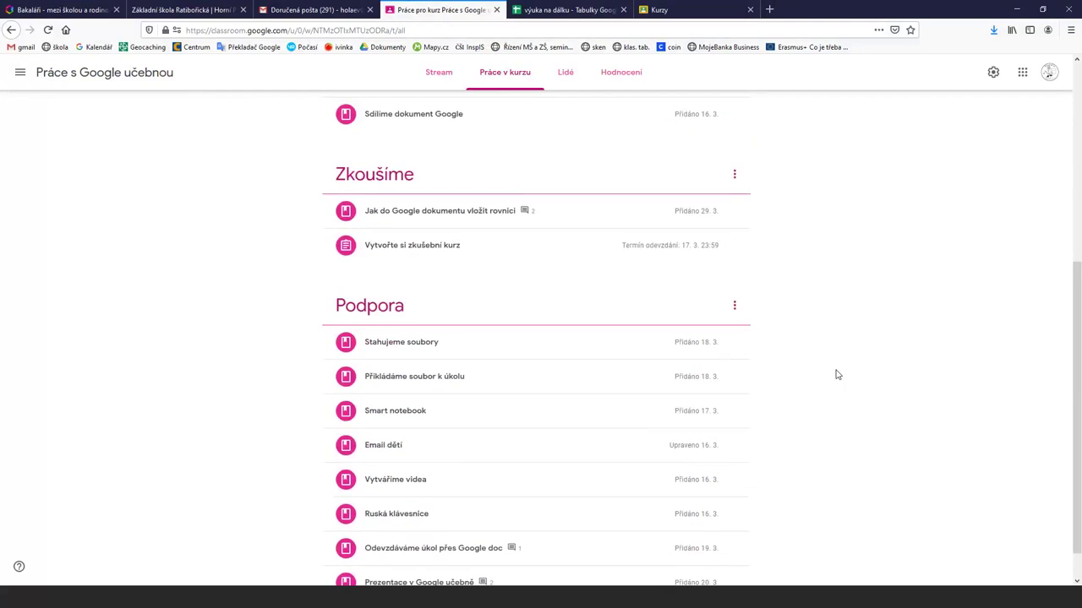
pyautogui.scroll(-1, 836, 374)
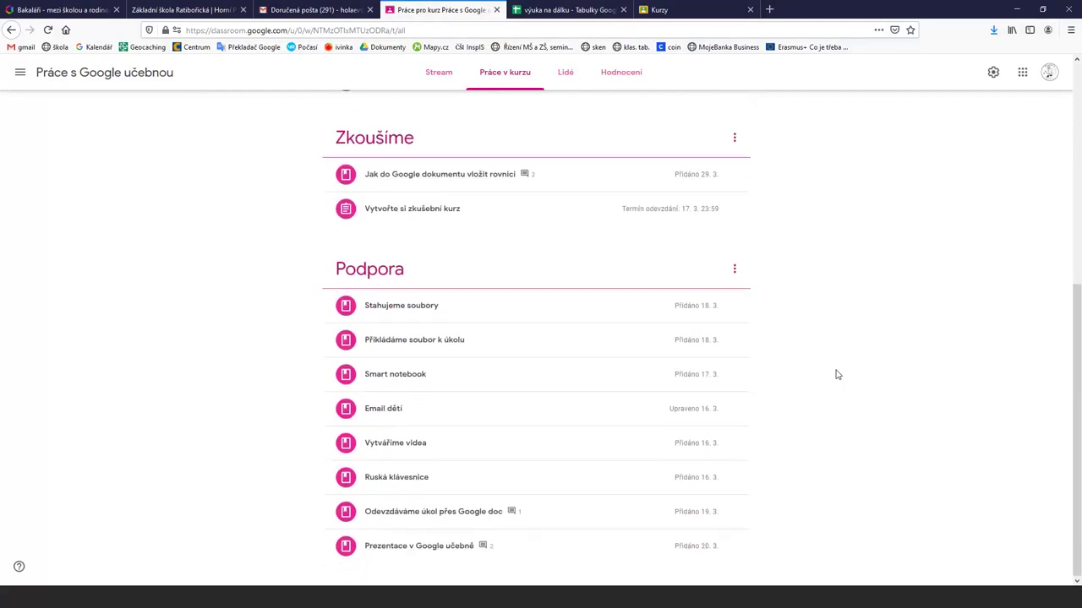
pyautogui.moveTo(393, 444); pyautogui.dragTo(391, 449)
pyautogui.click(391, 449)
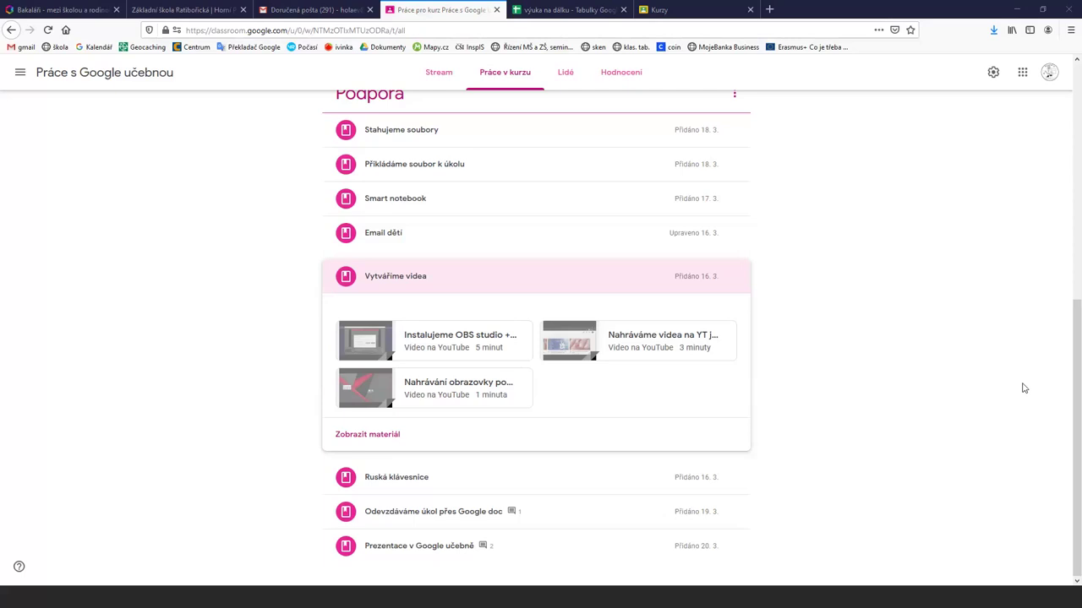
# - Return to the overview of all courses (Kurzy) and open the Matematika course for 6. třída
pyautogui.click(20, 72)
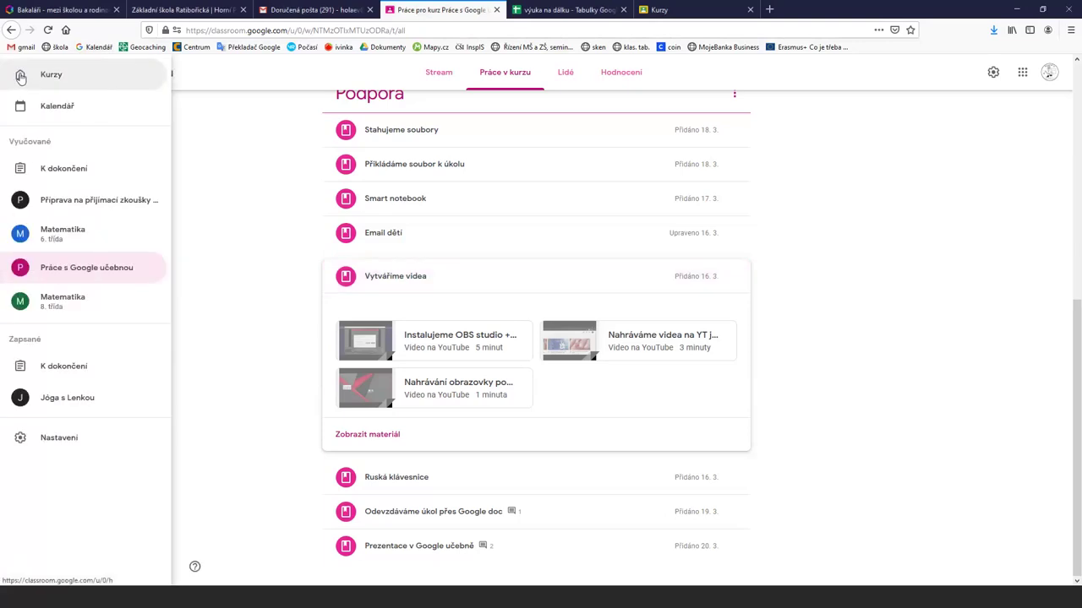
pyautogui.click(20, 76)
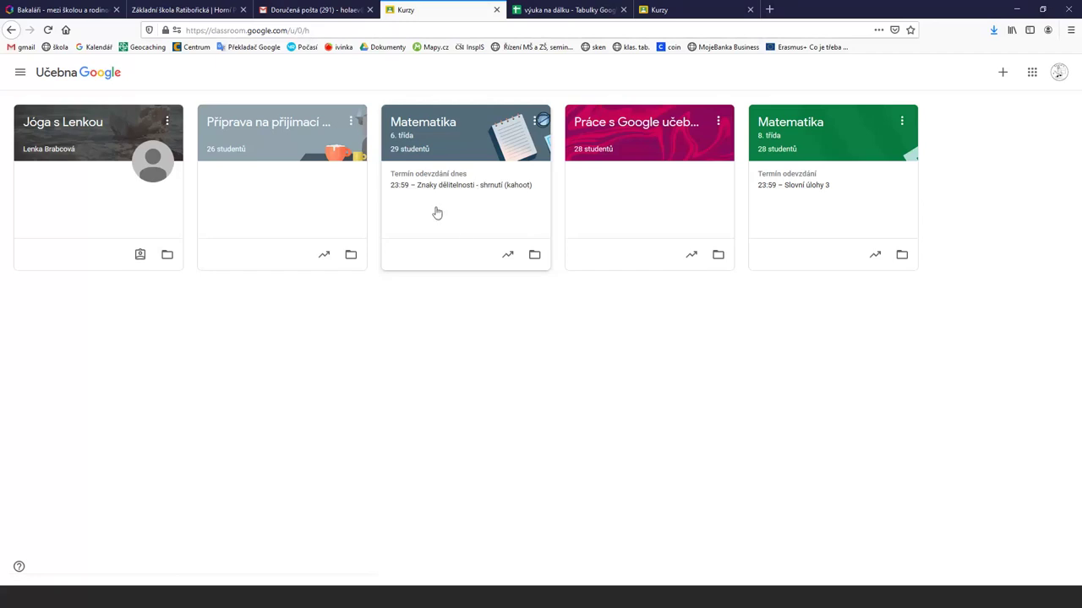
pyautogui.click(404, 124)
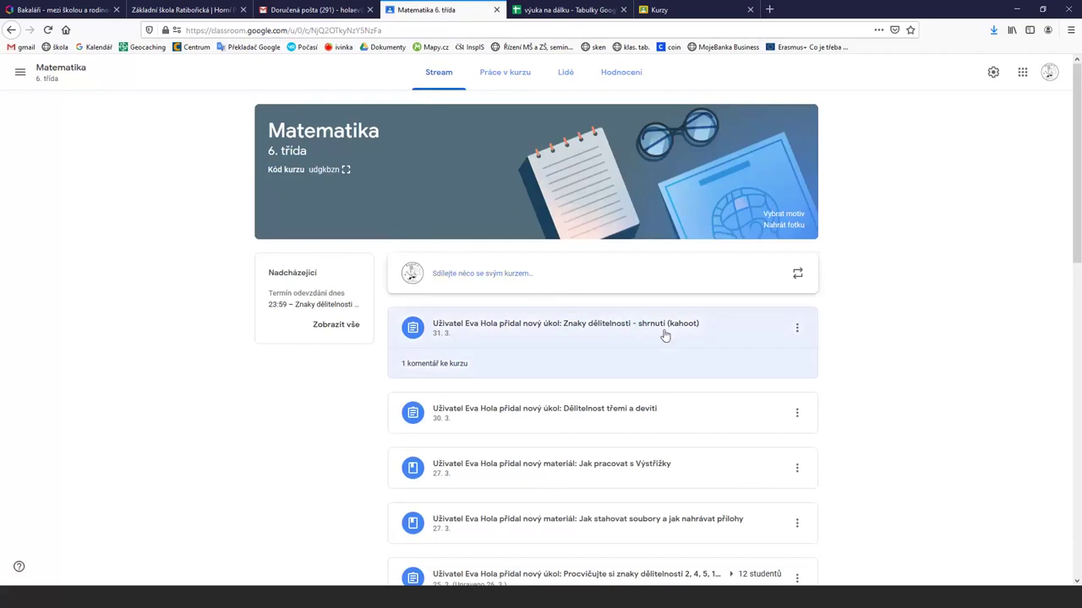
# - Look through the assignments, materials and class announcements posted in the Matematika course's Stream
pyautogui.scroll(-1, 848, 383)
pyautogui.scroll(-4, 851, 385)
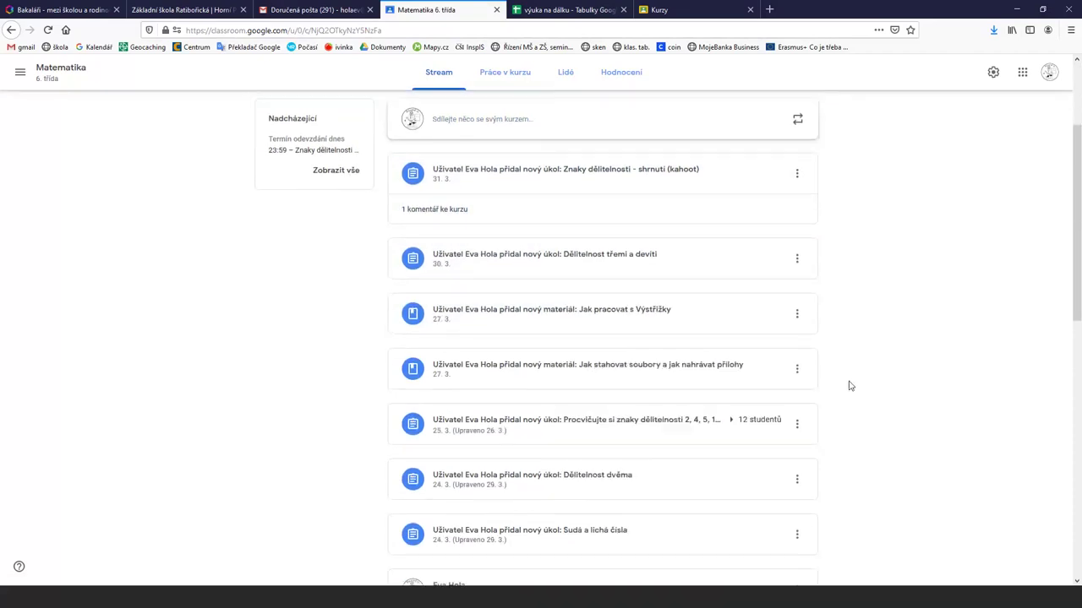
pyautogui.scroll(-4, 850, 385)
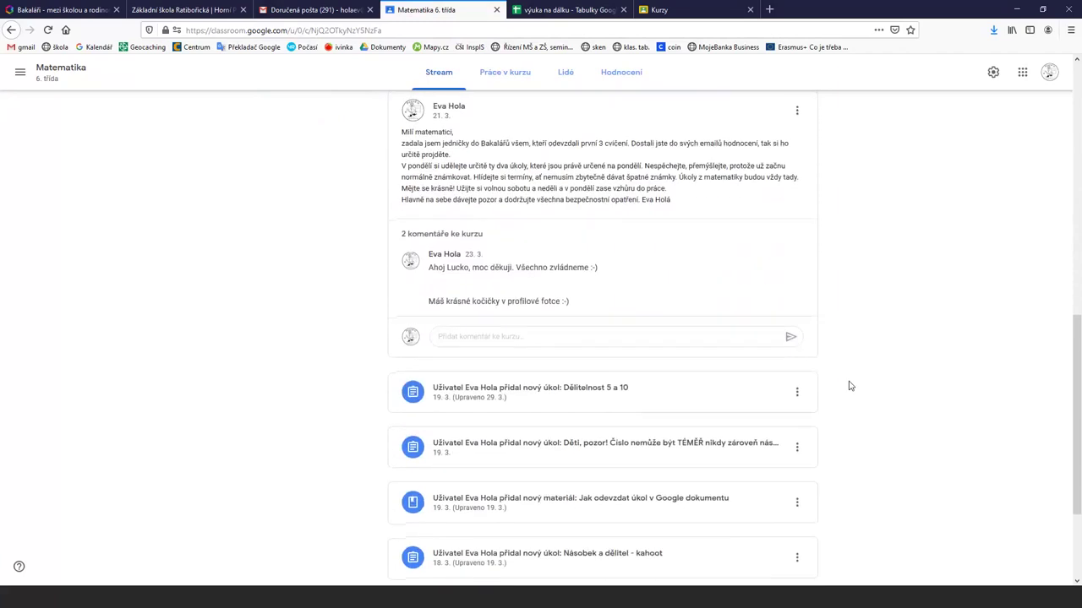
pyautogui.scroll(-2, 850, 386)
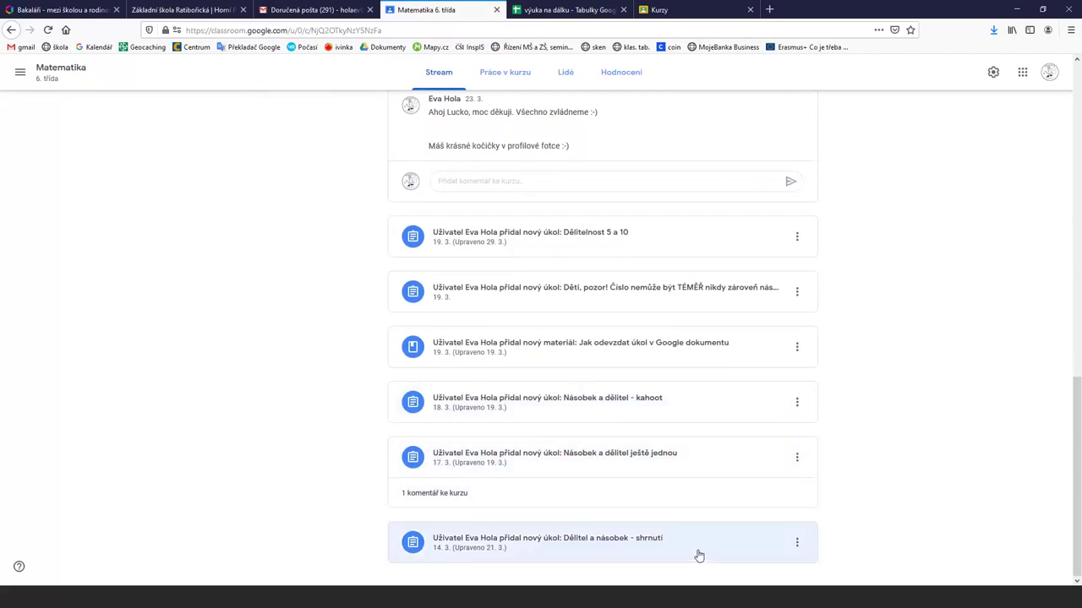
pyautogui.scroll(1, 701, 549)
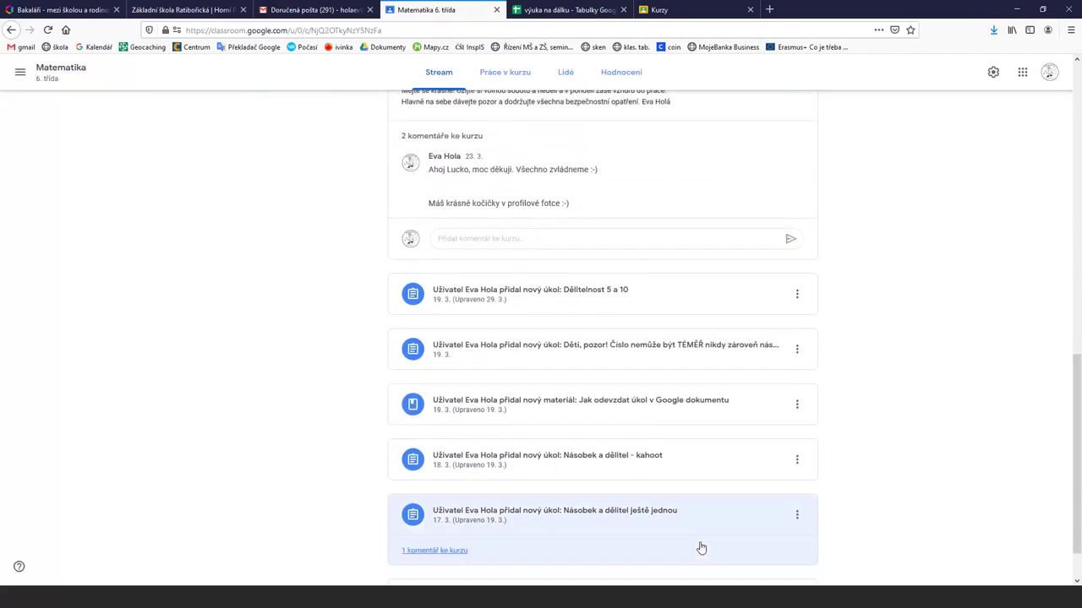
pyautogui.scroll(2, 701, 550)
pyautogui.scroll(2, 701, 546)
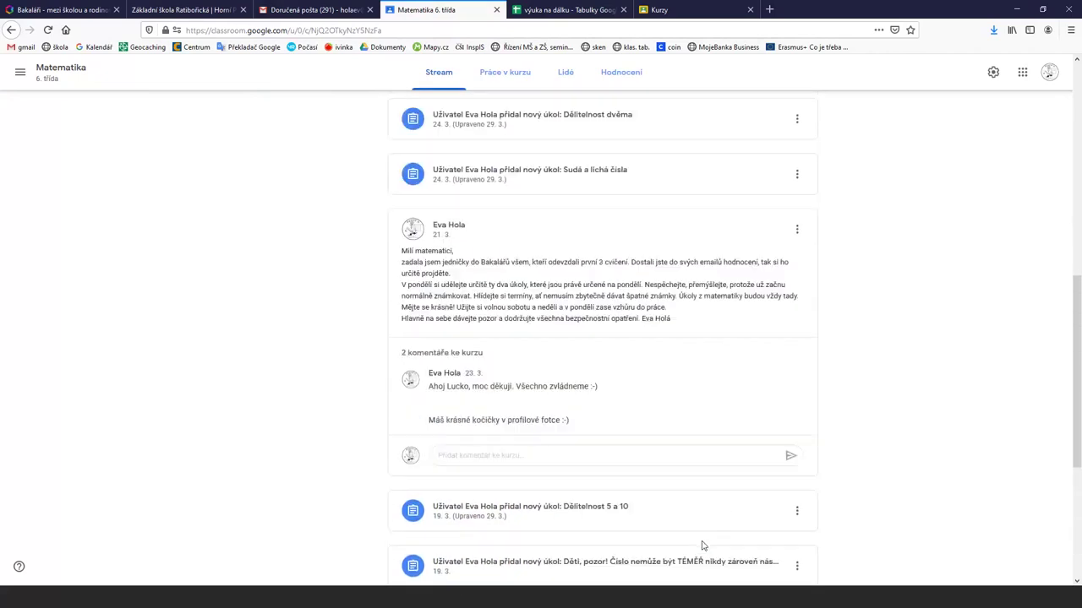
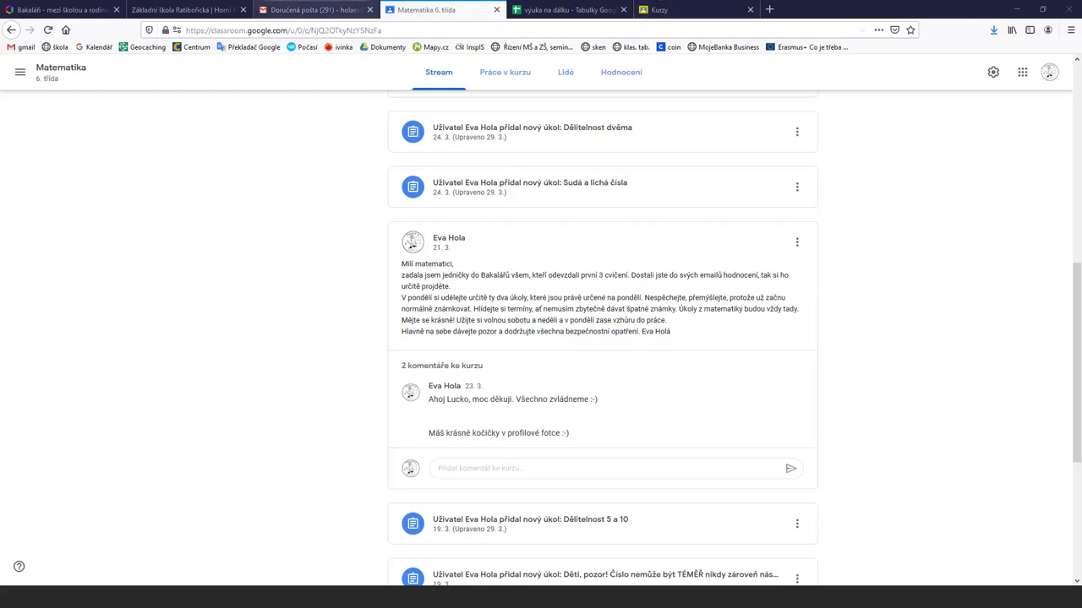
# - Show where Učebna is found among the Google apps in Gmail, and return to the Matematika course
pyautogui.click(306, 9)
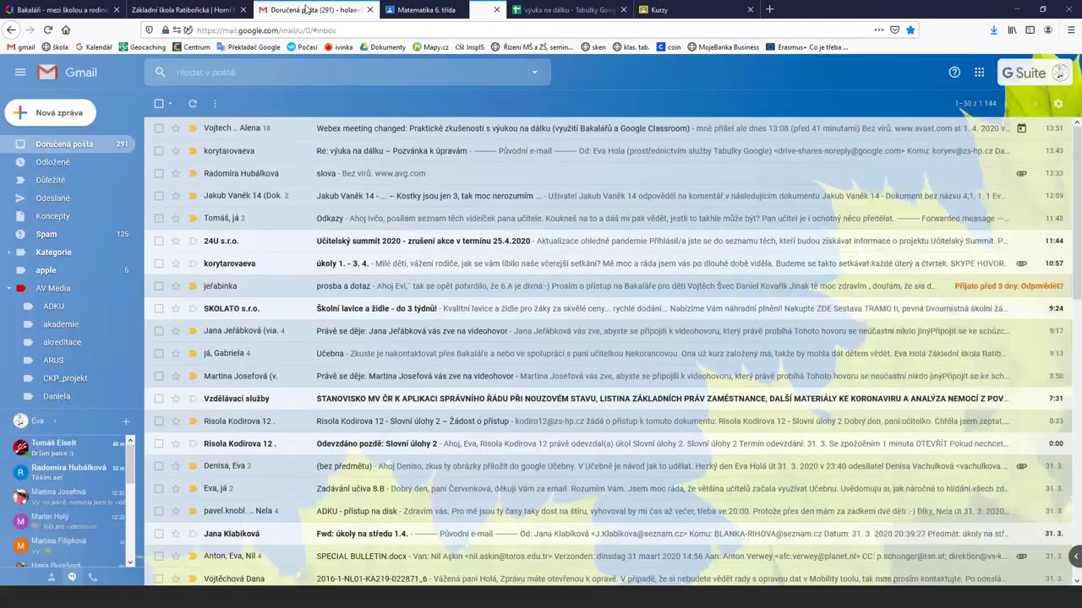
pyautogui.click(977, 76)
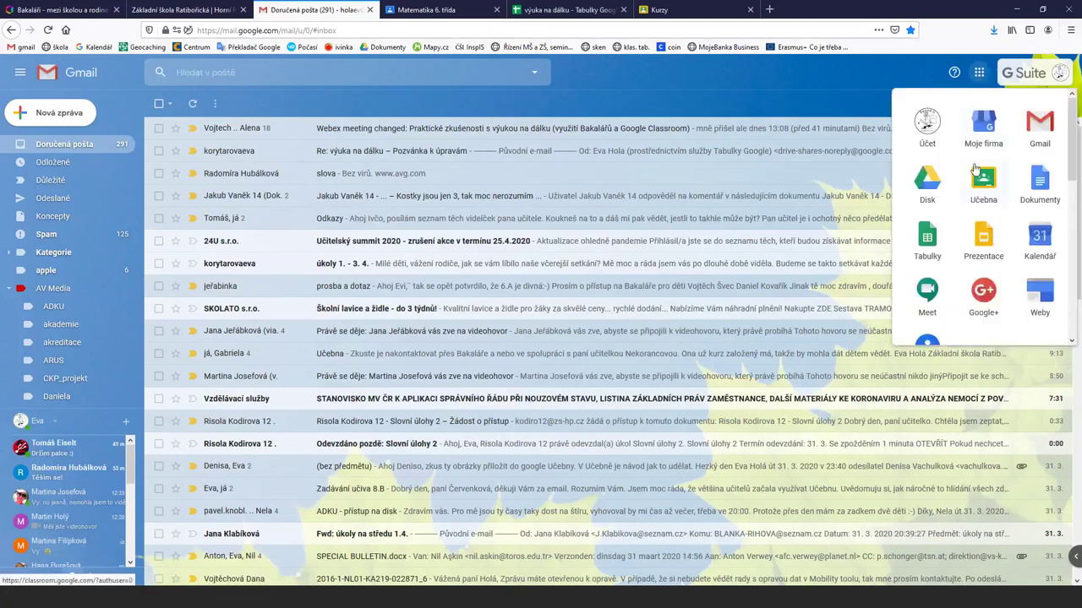
pyautogui.click(417, 11)
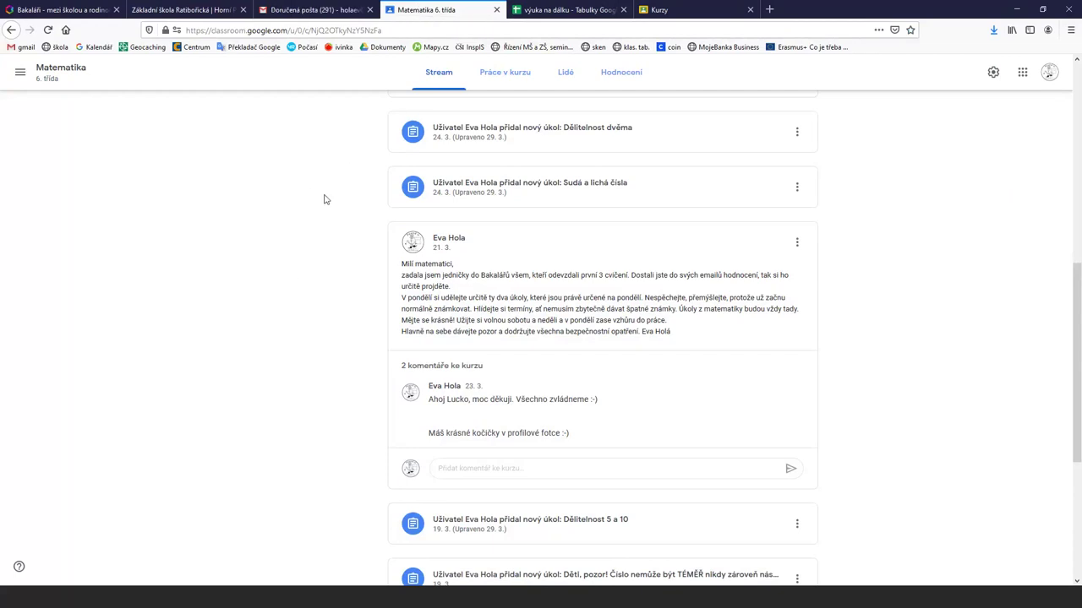
# - Open the Matematika course's Práce v kurzu page and review its materials and assignments sorted by topic
pyautogui.scroll(4, 326, 200)
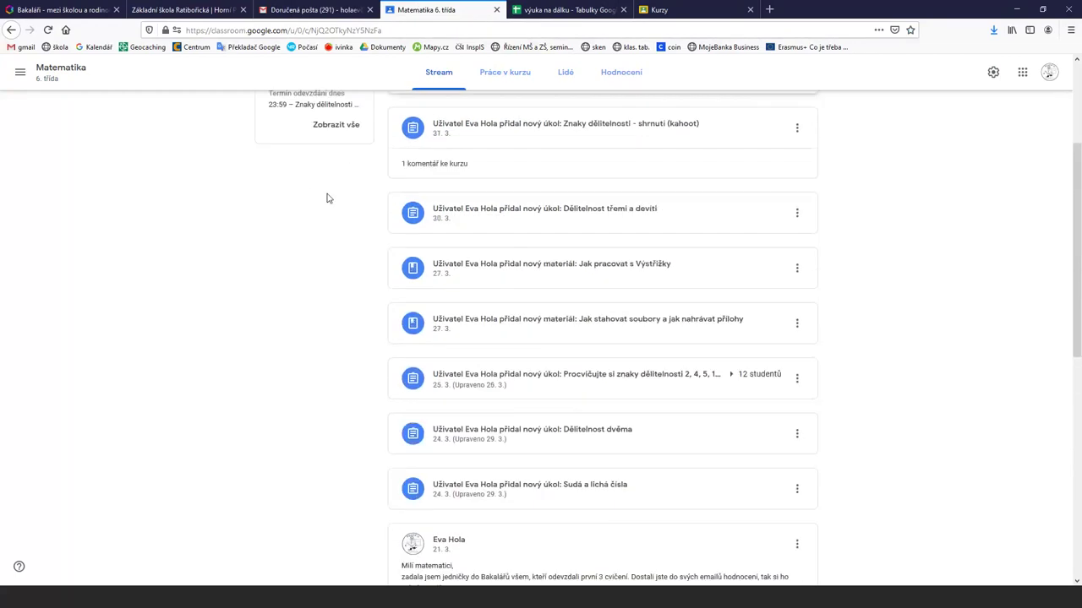
pyautogui.scroll(3, 327, 198)
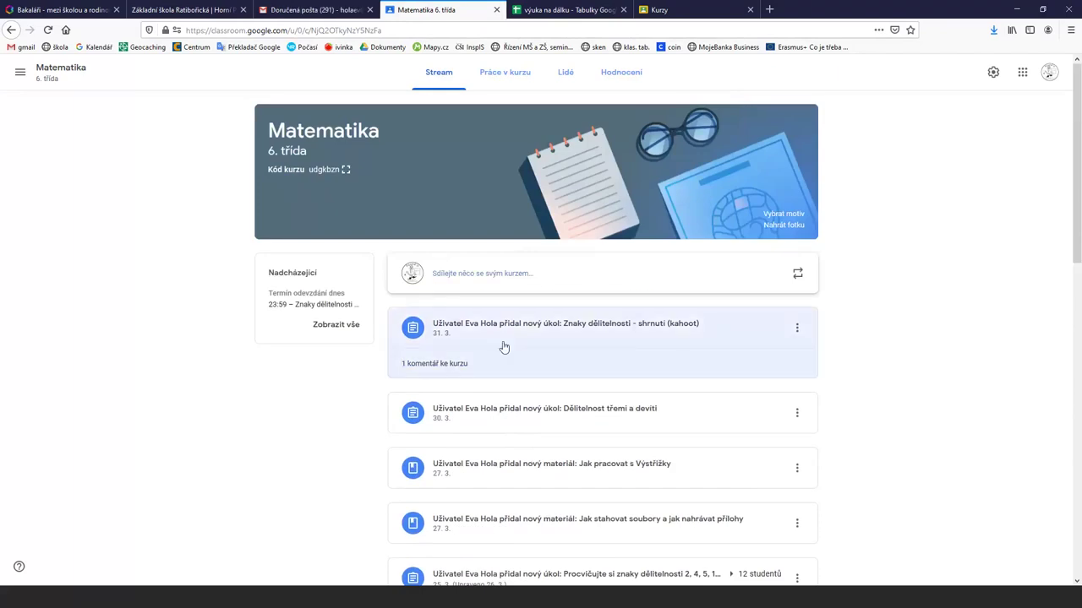
pyautogui.click(507, 78)
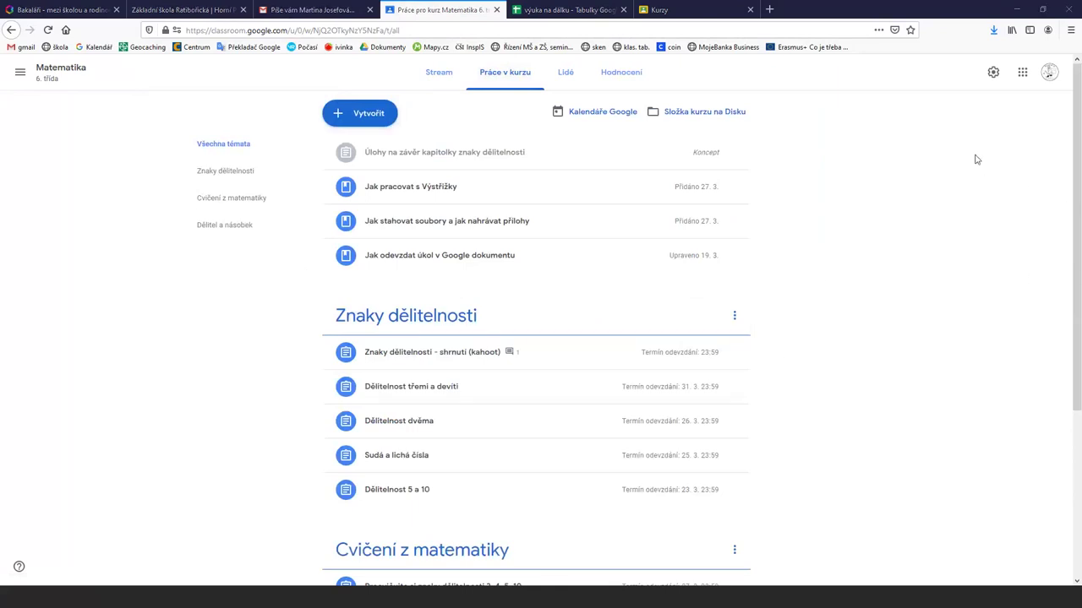
pyautogui.moveTo(1077, 290); pyautogui.dragTo(1079, 466)
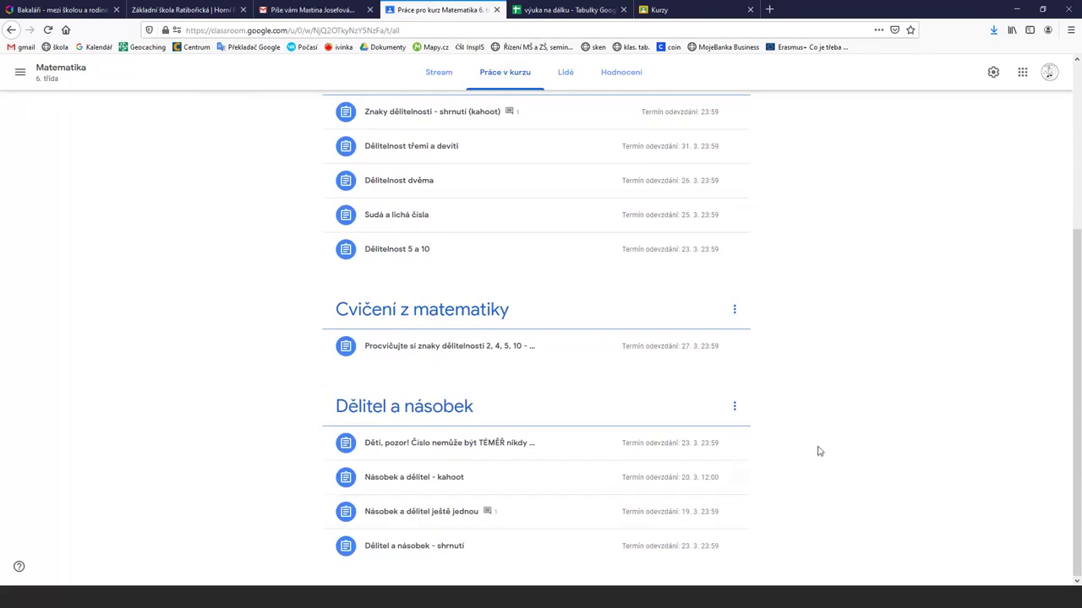
pyautogui.scroll(3, 818, 451)
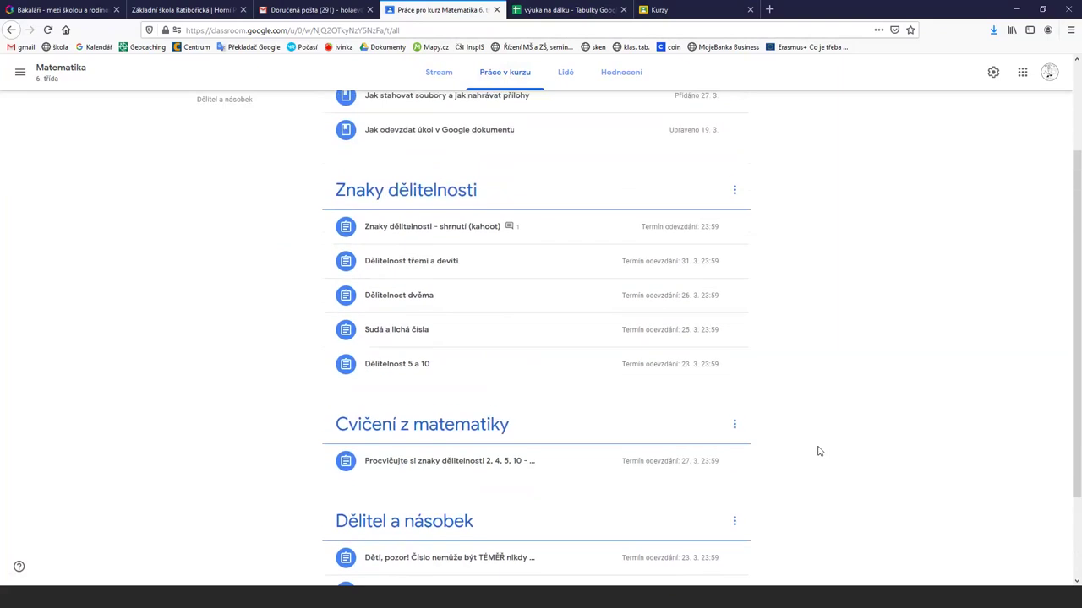
pyautogui.scroll(3, 818, 451)
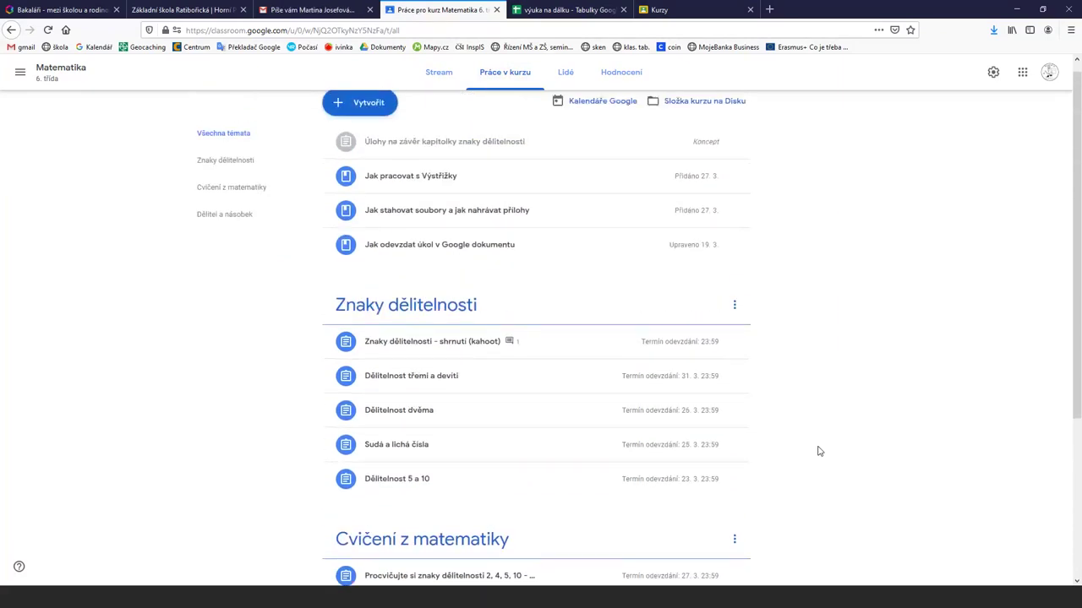
pyautogui.scroll(1, 818, 451)
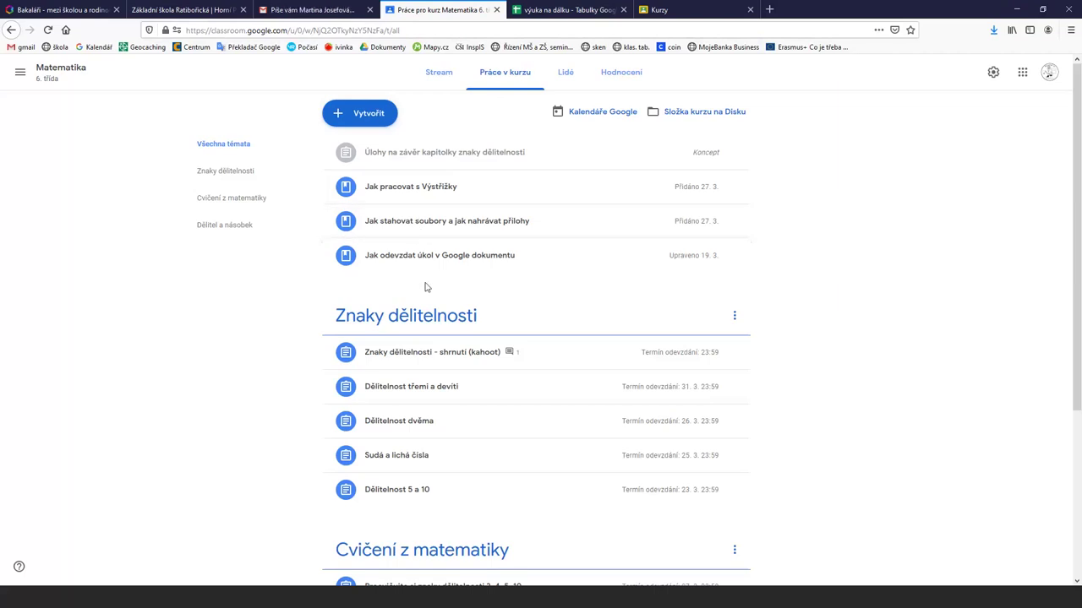
# - Expand the material Jak stahovat soubory a jak nahrávat přílohy to show its attached YouTube videos
pyautogui.click(425, 224)
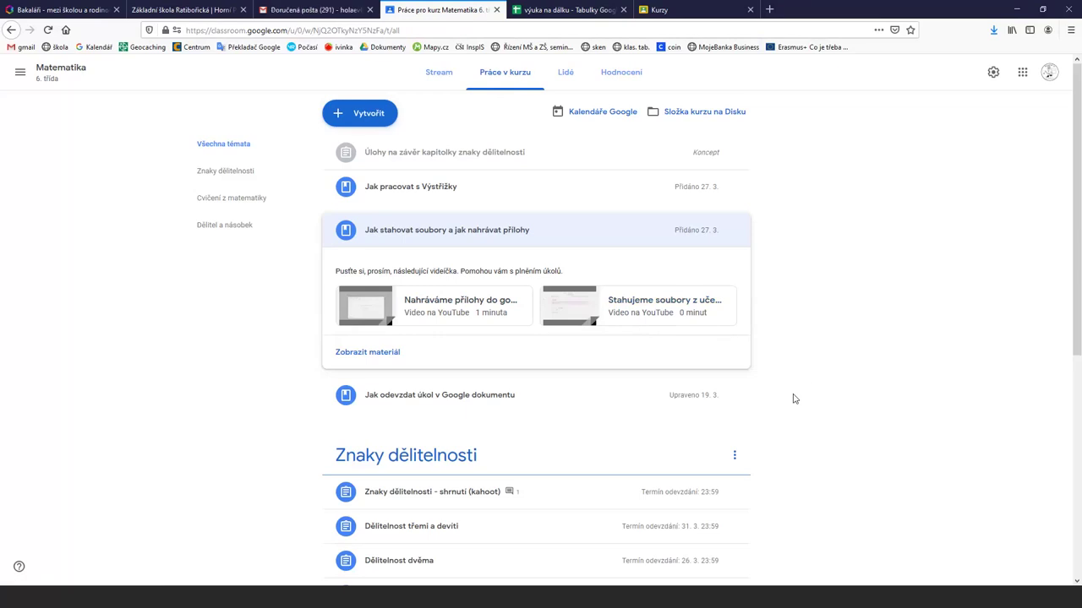
pyautogui.scroll(-3, 794, 398)
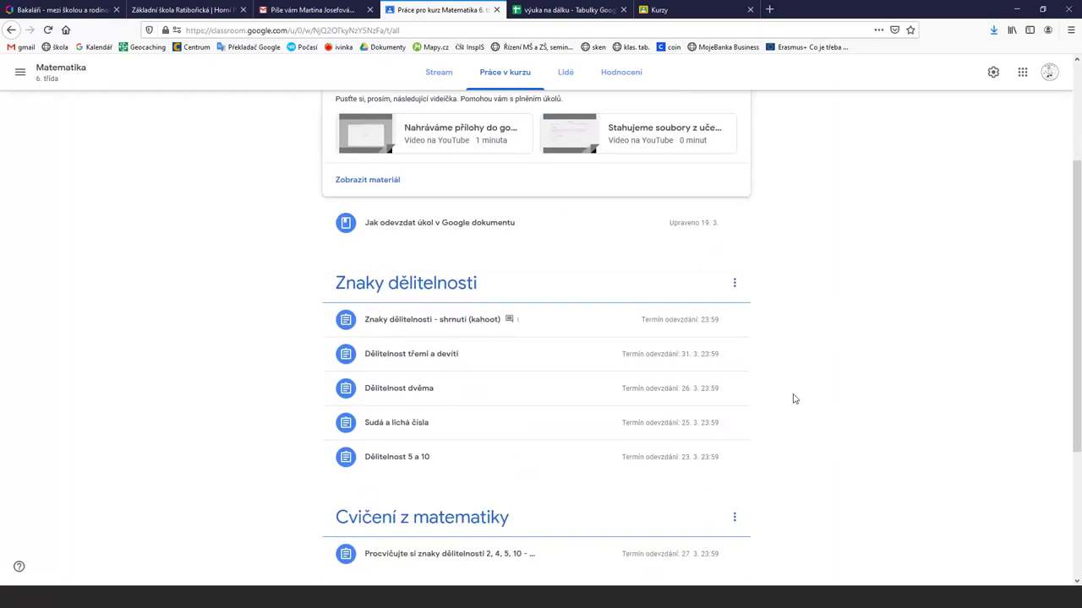
pyautogui.scroll(2, 793, 397)
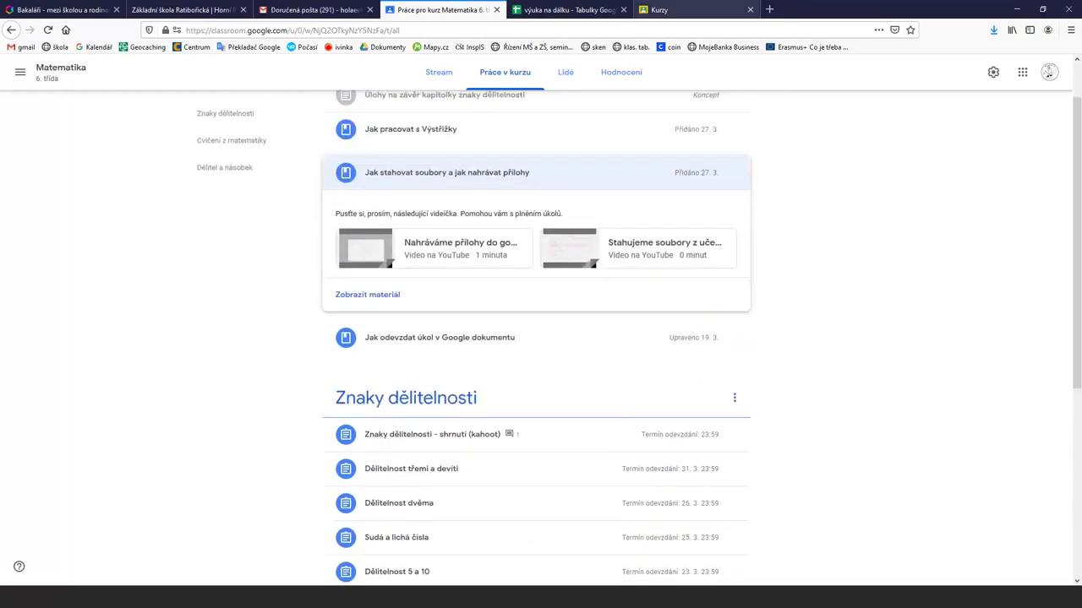
# - Open the Matematika course's Lidé page and look through the list of enrolled students
pyautogui.click(565, 75)
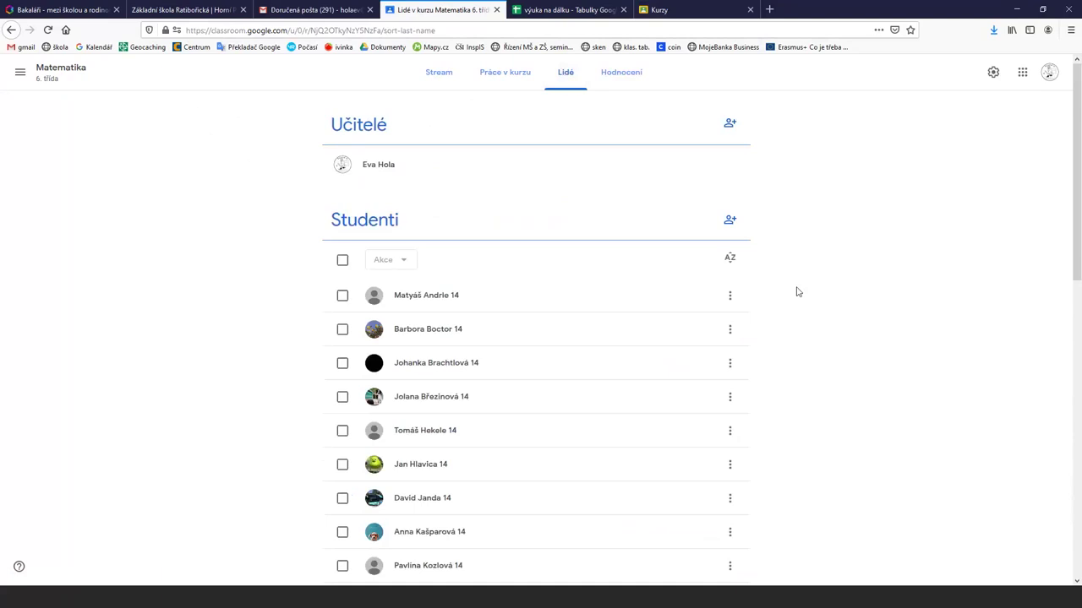
pyautogui.scroll(-6, 782, 265)
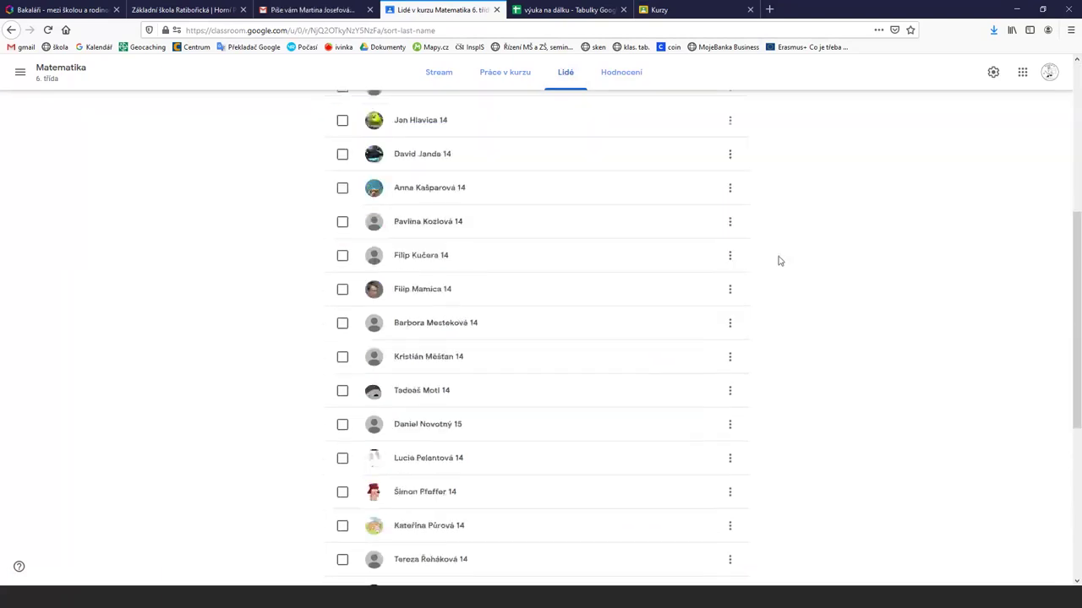
pyautogui.scroll(-2, 780, 262)
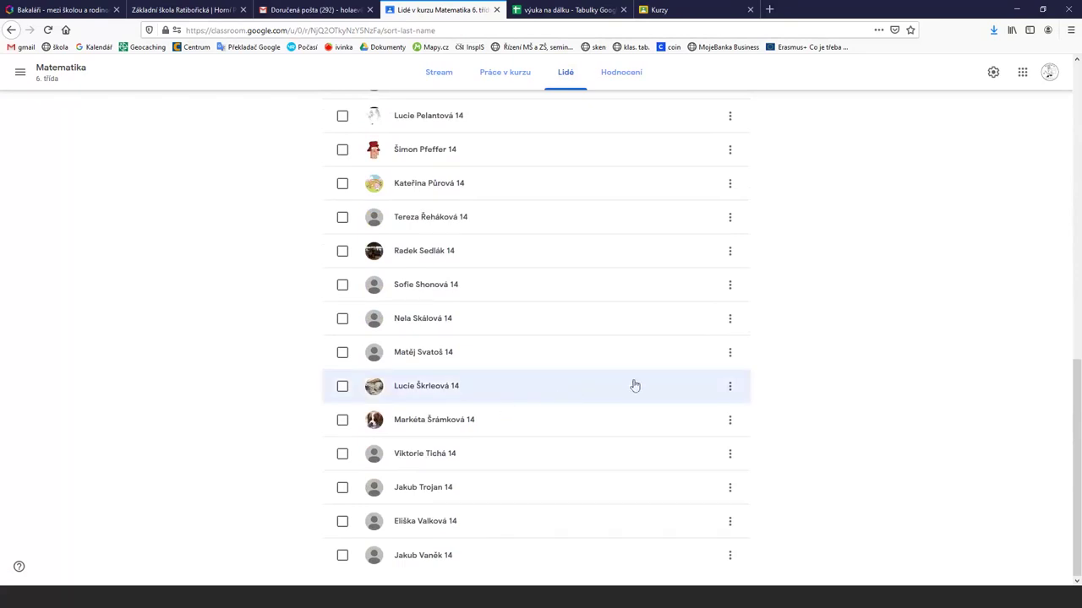
pyautogui.scroll(1, 777, 364)
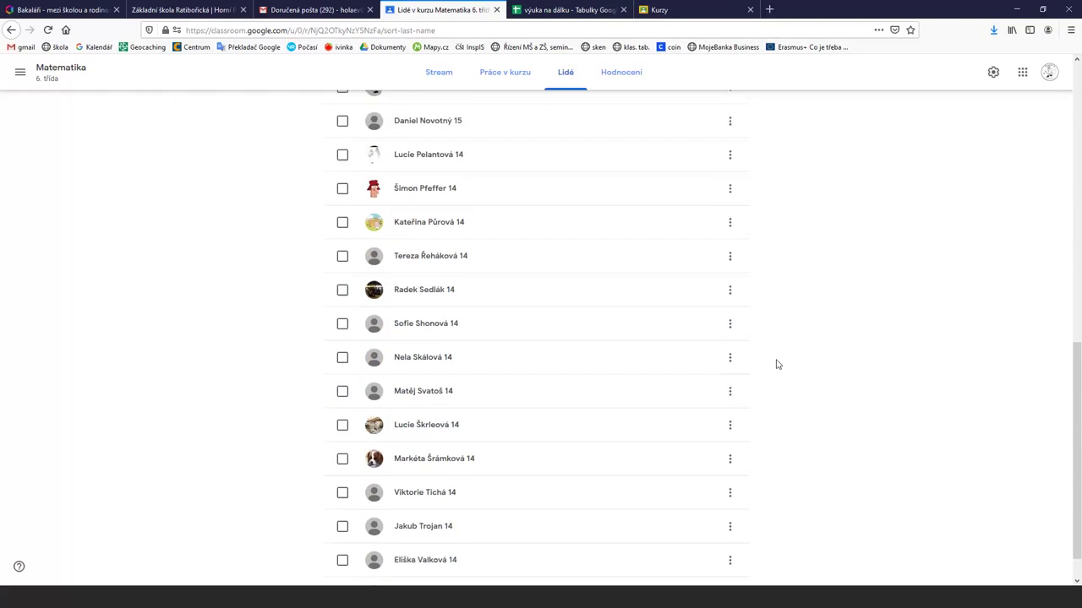
pyautogui.scroll(2, 777, 365)
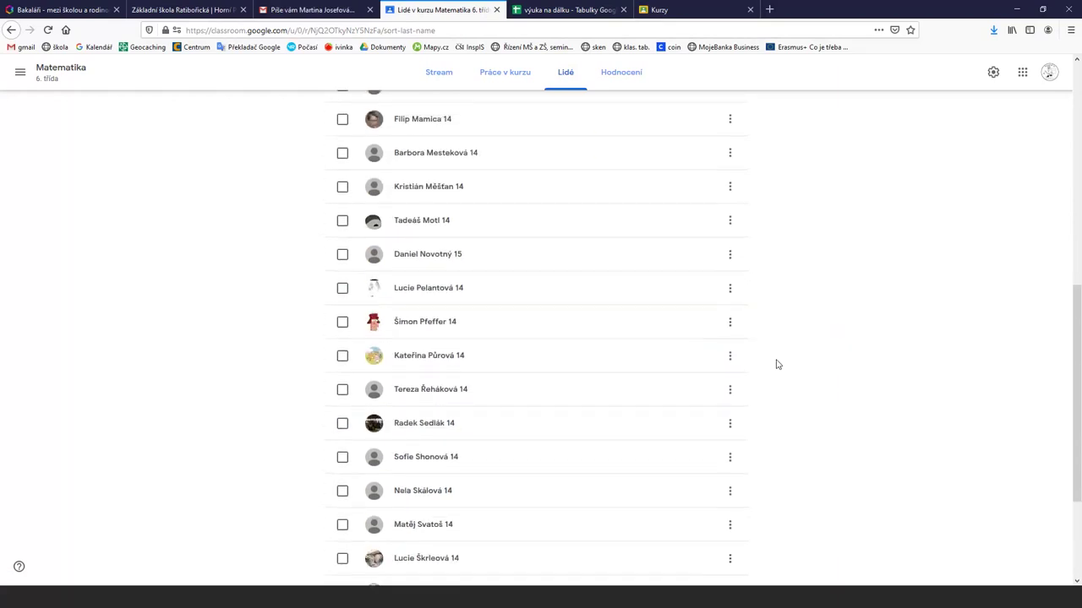
# - Open the Matematika course's Hodnocení page and review the students' results across all assignments
pyautogui.scroll(3, 777, 364)
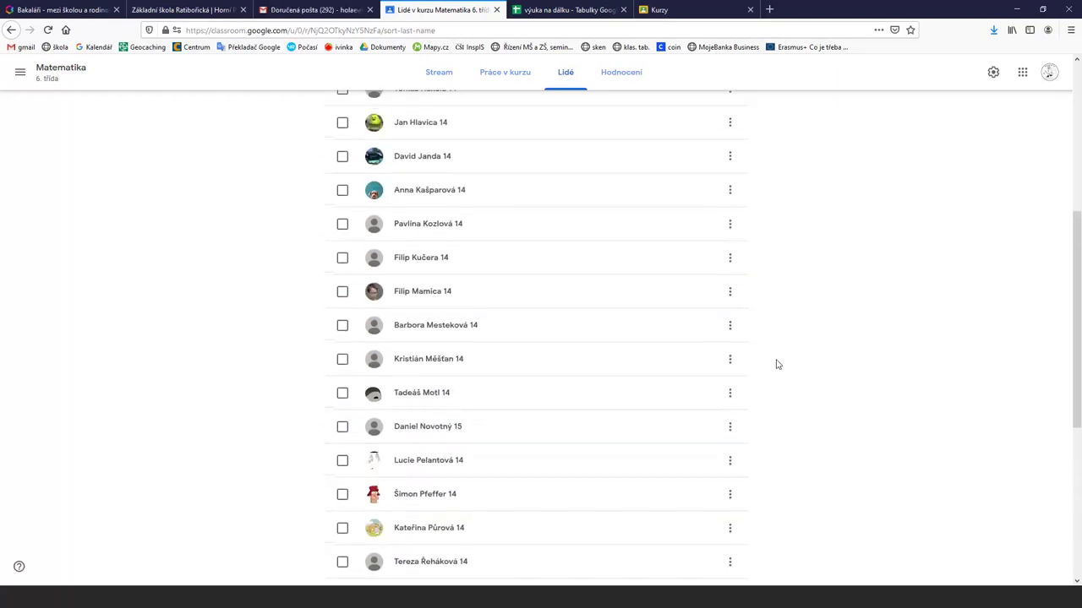
pyautogui.scroll(4, 778, 364)
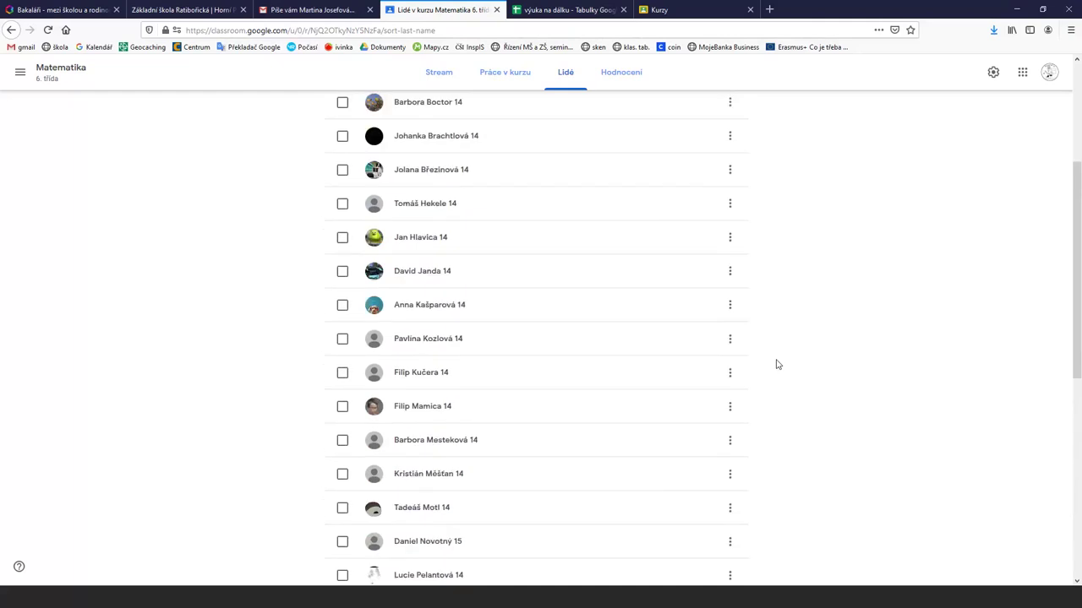
pyautogui.scroll(2, 784, 365)
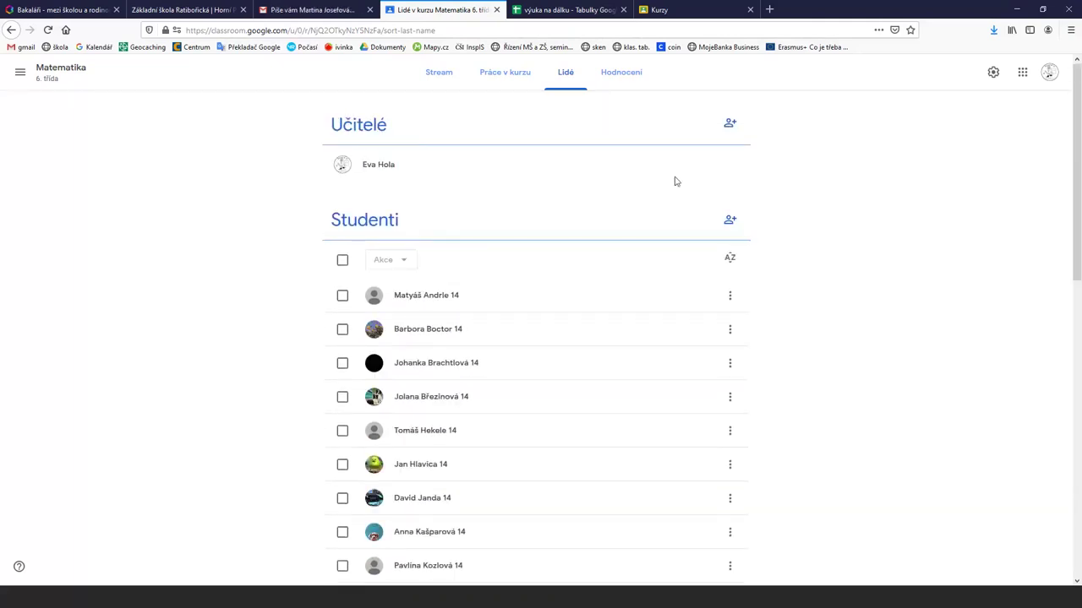
pyautogui.click(620, 74)
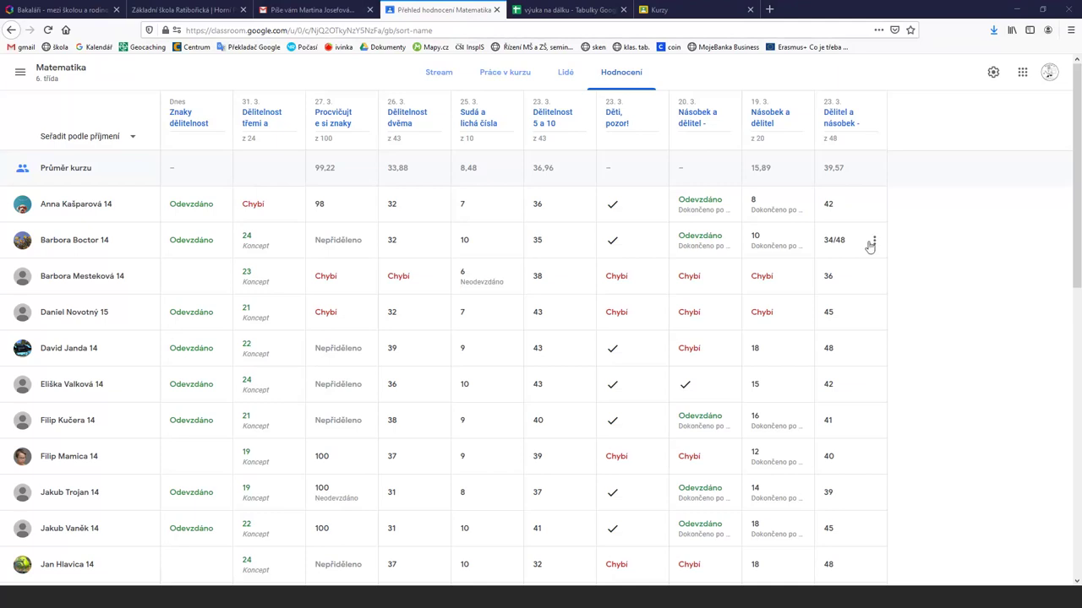
pyautogui.scroll(-3, 863, 255)
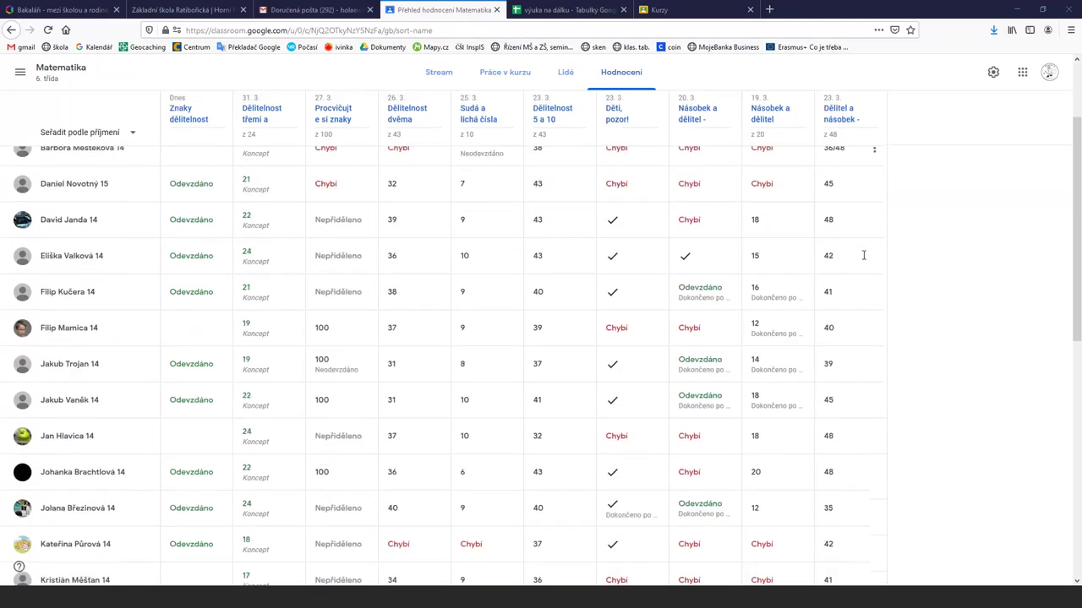
pyautogui.scroll(-4, 864, 255)
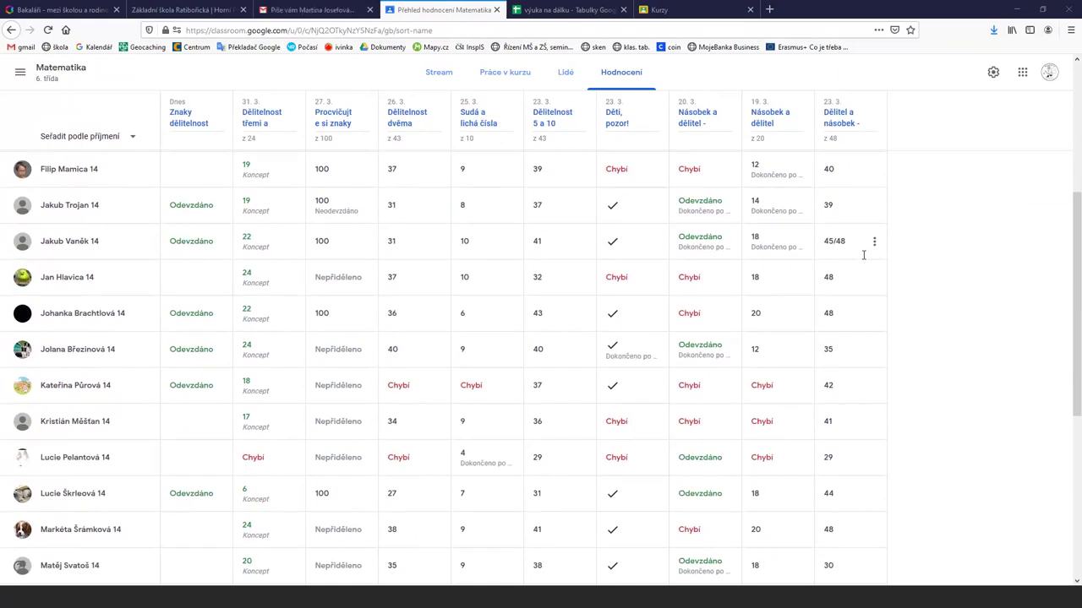
pyautogui.scroll(-4, 864, 255)
pyautogui.scroll(4, 863, 255)
pyautogui.scroll(1, 864, 256)
pyautogui.scroll(1, 863, 255)
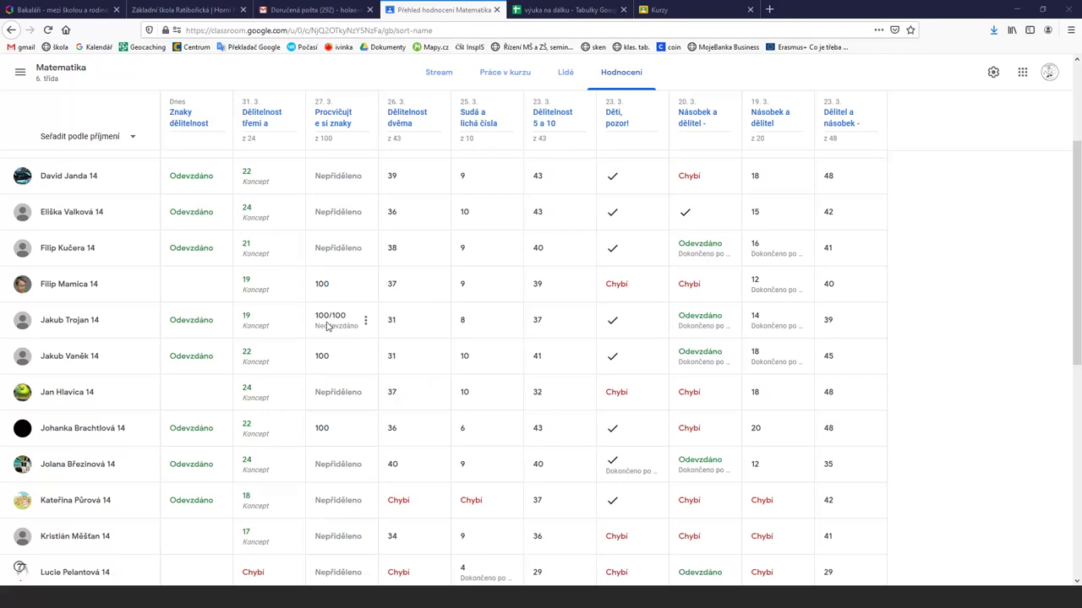
# - Open the student work for the assignment Dělitelnost třemi a devíti and import the grades from its Google form
pyautogui.click(251, 122)
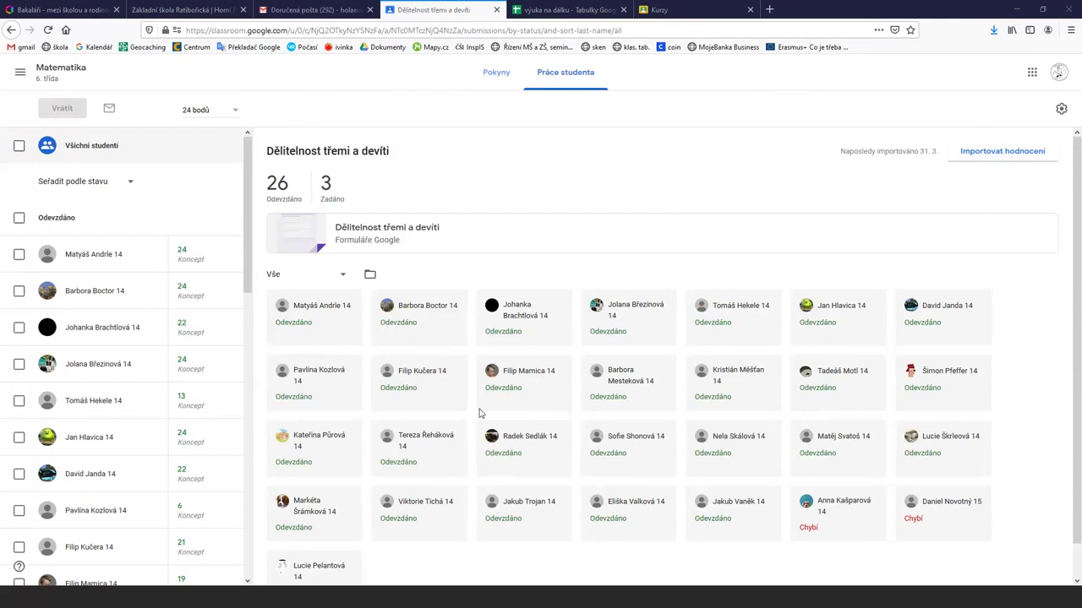
pyautogui.scroll(-1, 480, 411)
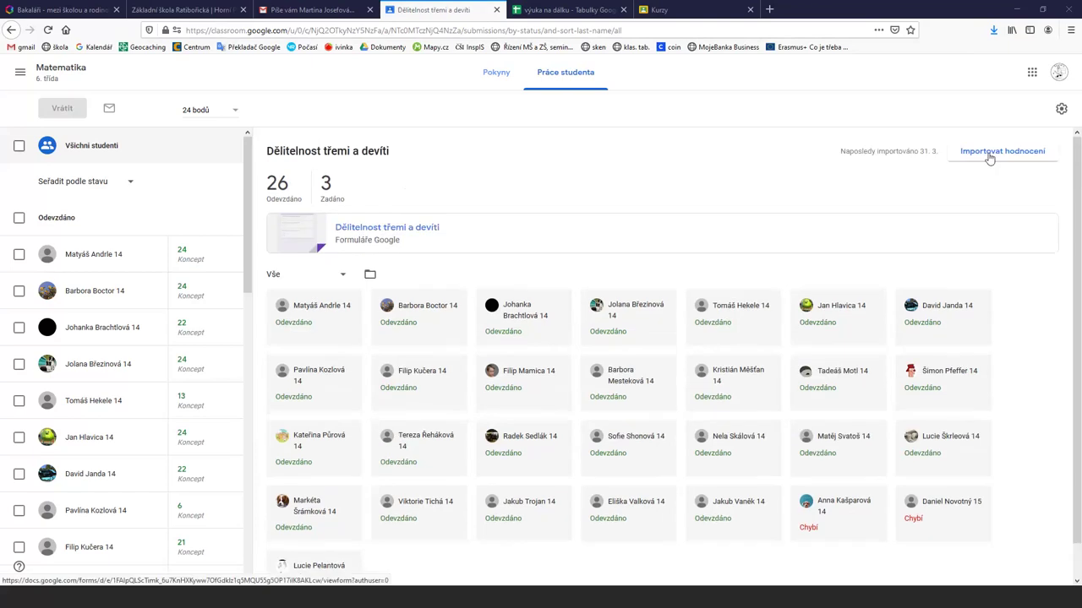
pyautogui.click(990, 154)
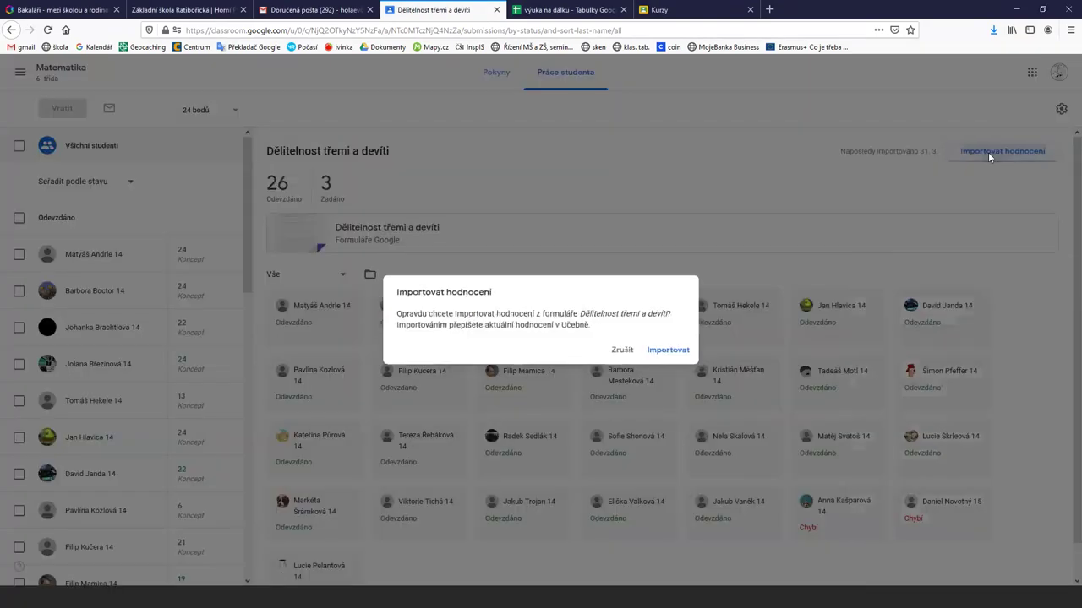
pyautogui.click(660, 351)
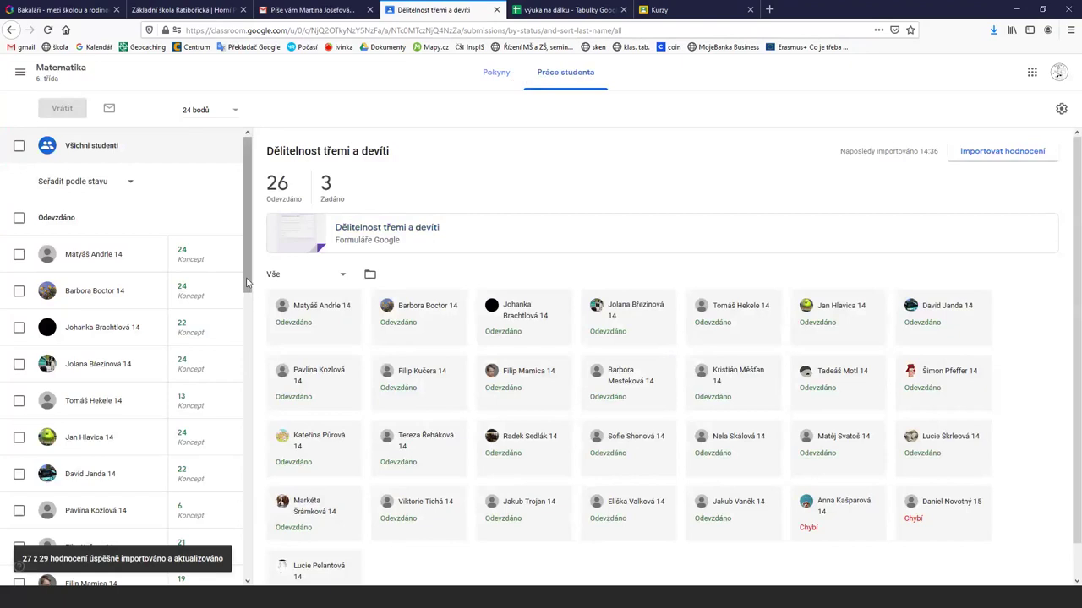
# - Look through the students' draft scores for Dělitelnost třemi a devíti, including those who have not handed in
pyautogui.moveTo(248, 283); pyautogui.dragTo(252, 322)
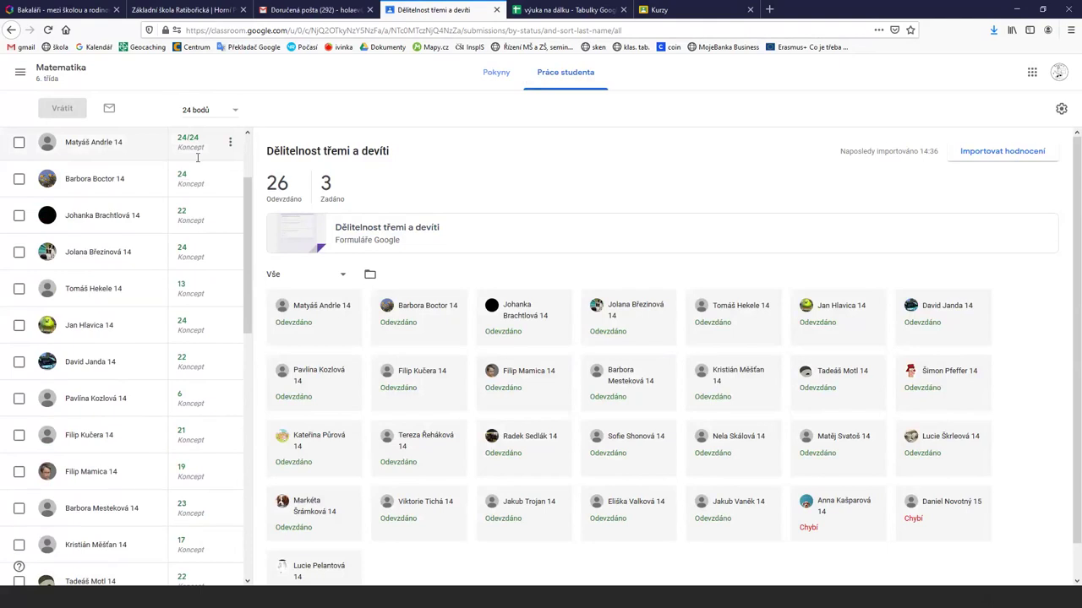
pyautogui.scroll(-4, 203, 198)
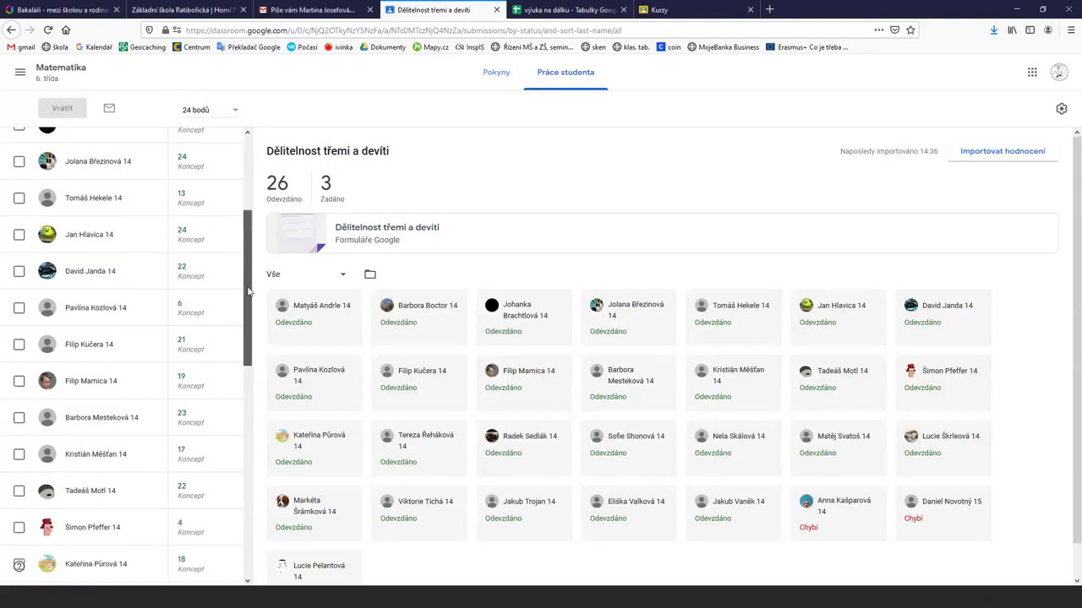
pyautogui.moveTo(249, 324); pyautogui.dragTo(250, 474)
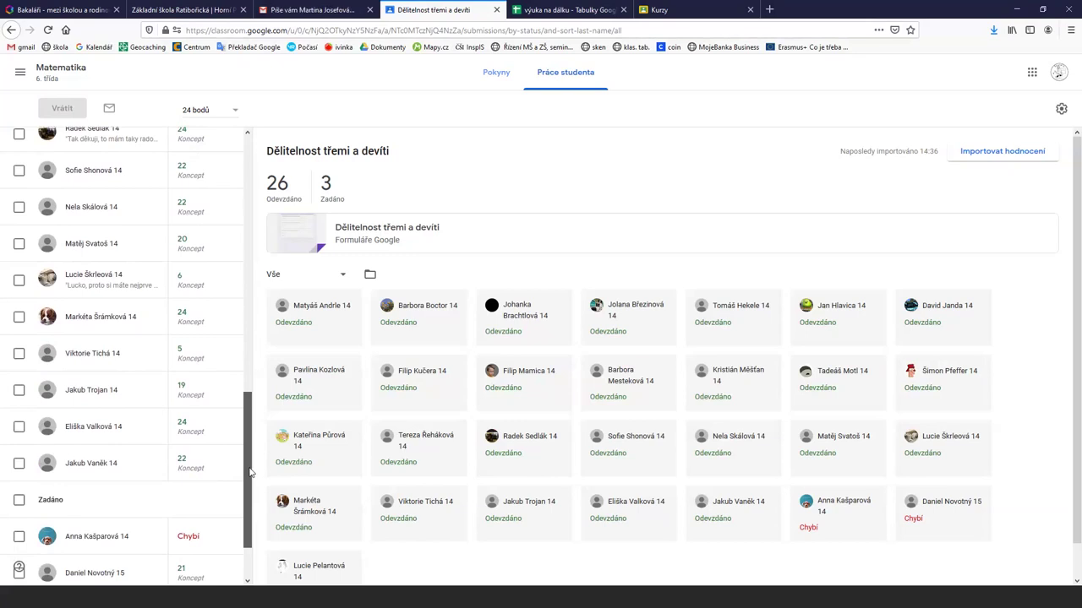
pyautogui.moveTo(250, 473); pyautogui.dragTo(260, 345)
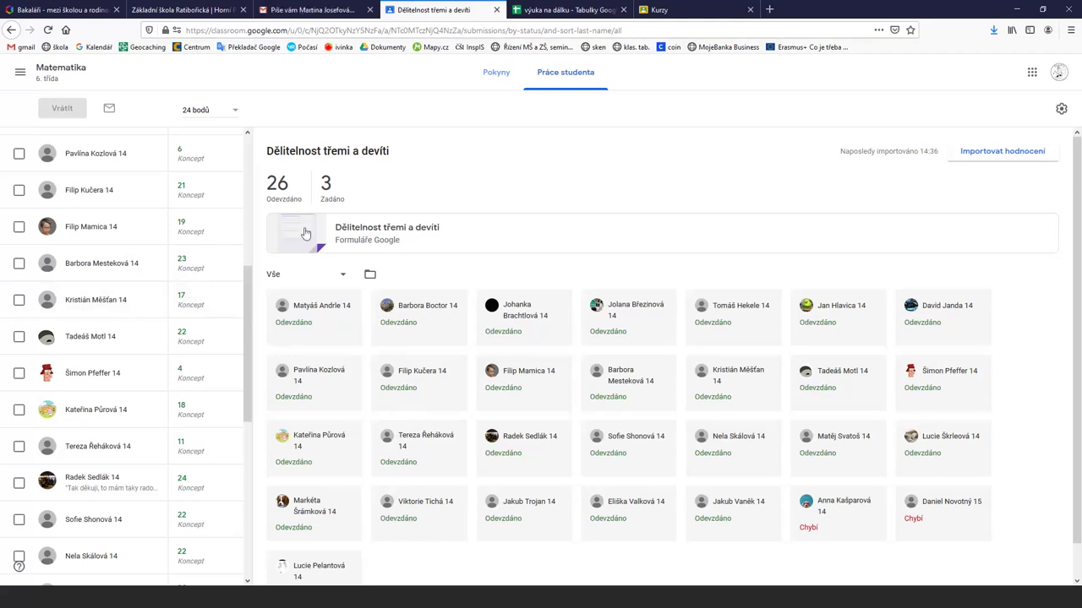
# - Open the attached form Dělitelnost třemi a devíti for editing and view the first question's answer key
pyautogui.click(352, 232)
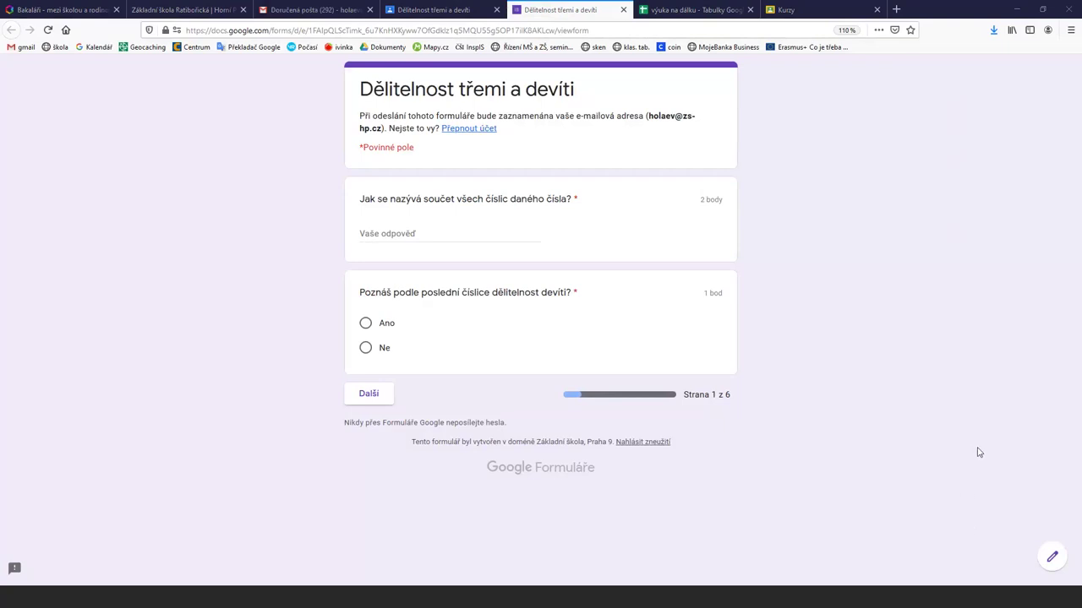
pyautogui.click(1050, 559)
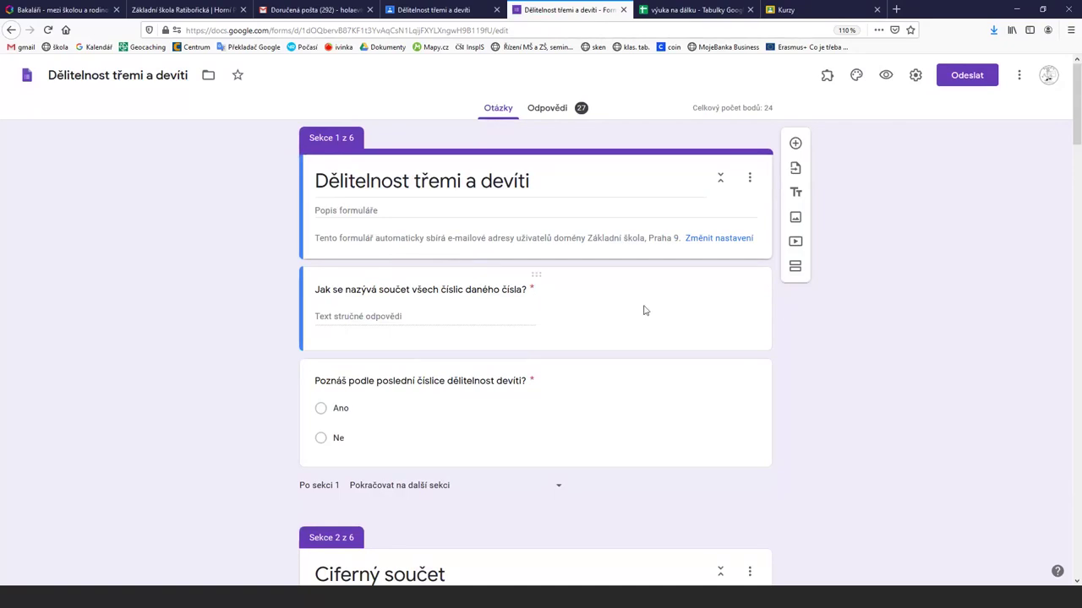
pyautogui.click(698, 312)
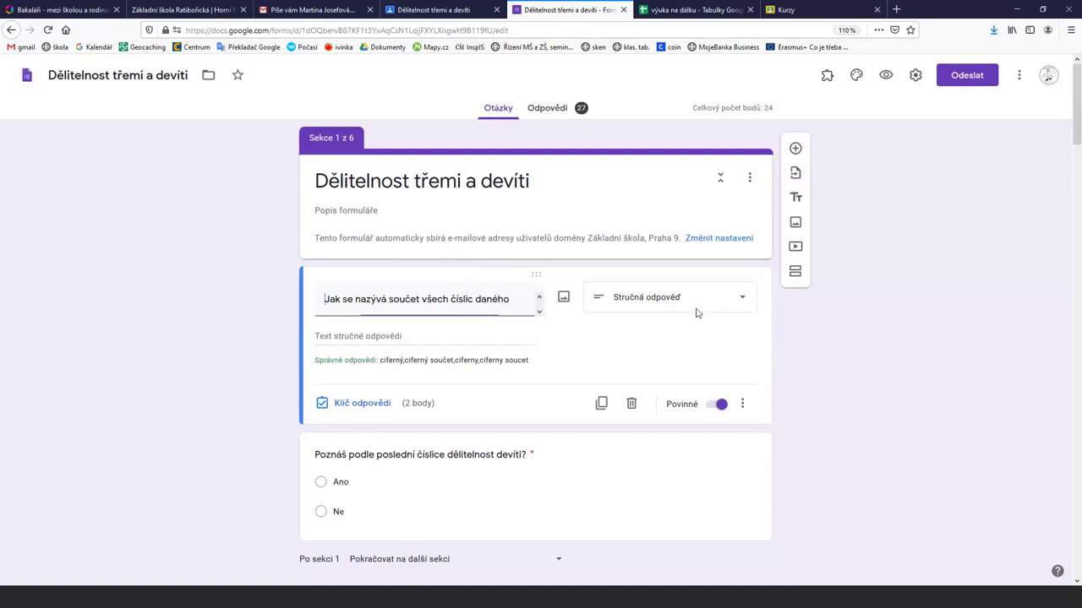
pyautogui.click(353, 406)
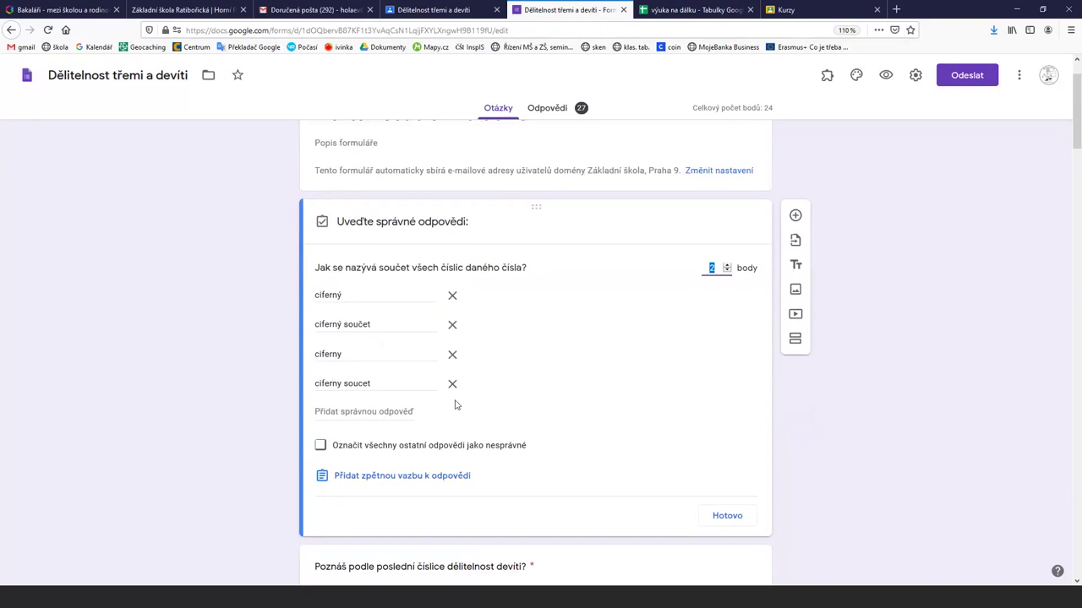
pyautogui.click(727, 517)
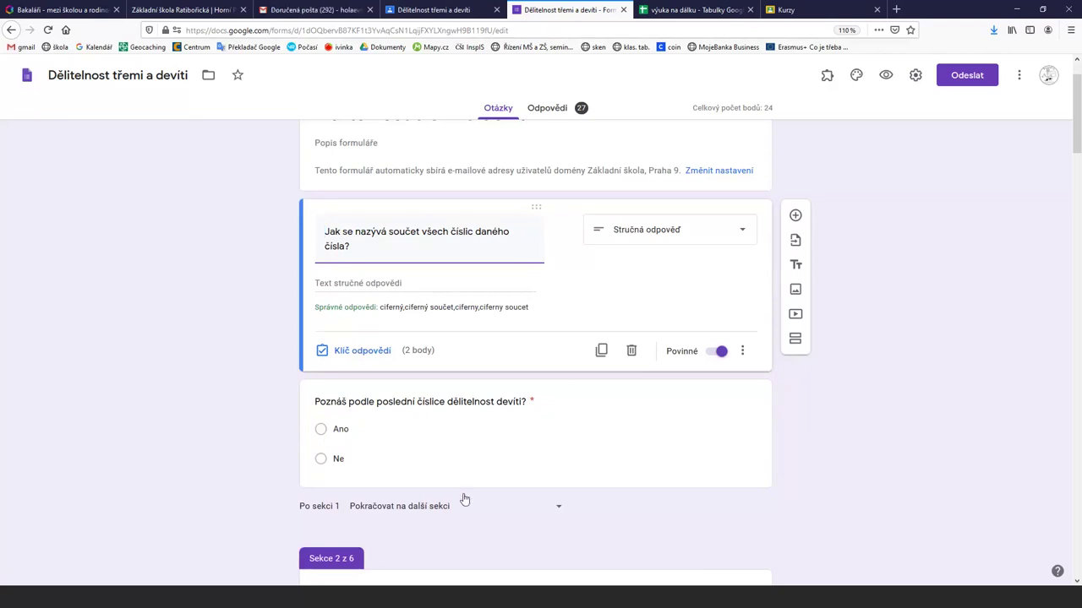
# - View the answer key of the single-choice question Poznáš podle poslední číslice dělitelnost devíti?
pyautogui.click(430, 487)
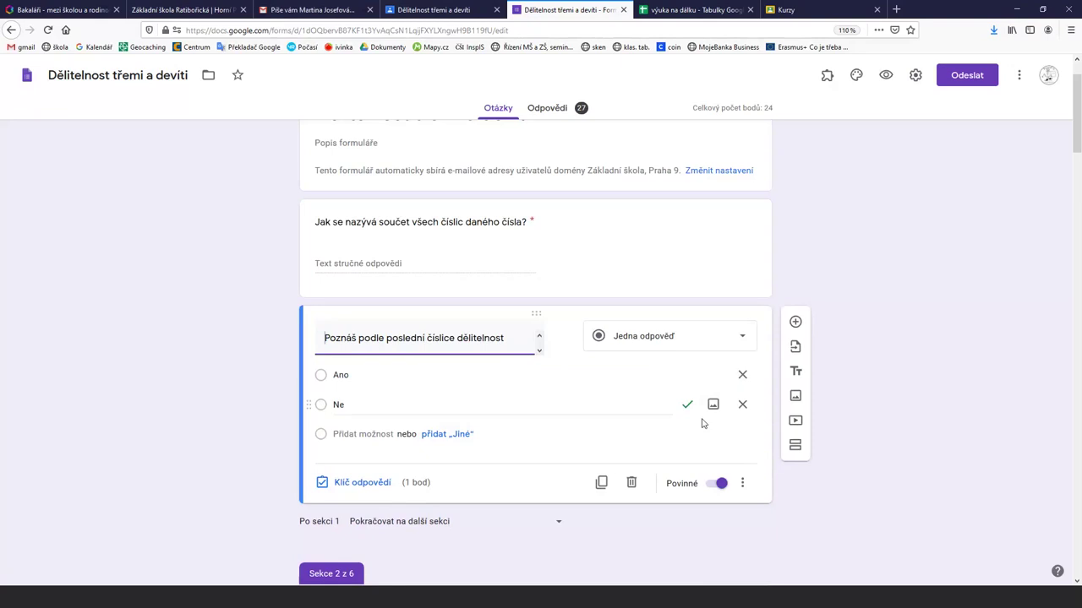
pyautogui.click(353, 483)
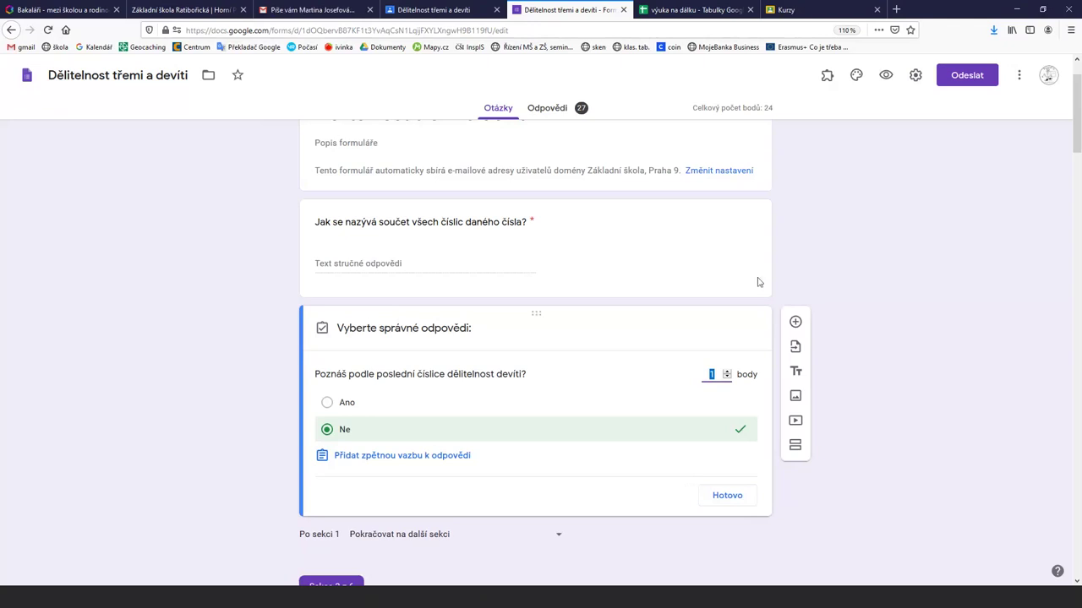
pyautogui.click(729, 499)
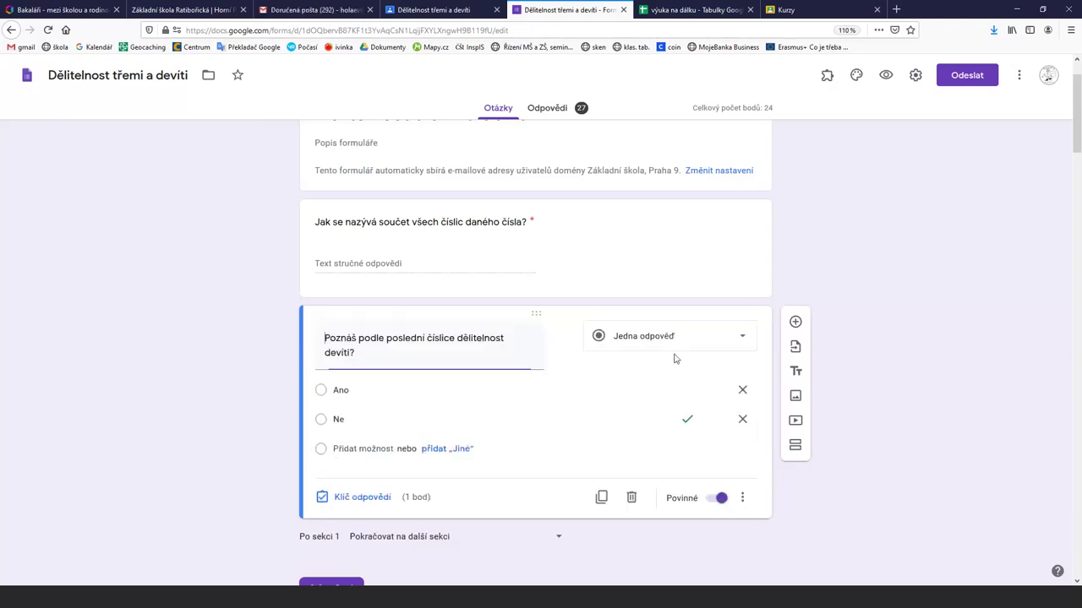
# - Return to the short-answer question about the sum of a number's digits and recheck its accepted answers
pyautogui.click(563, 267)
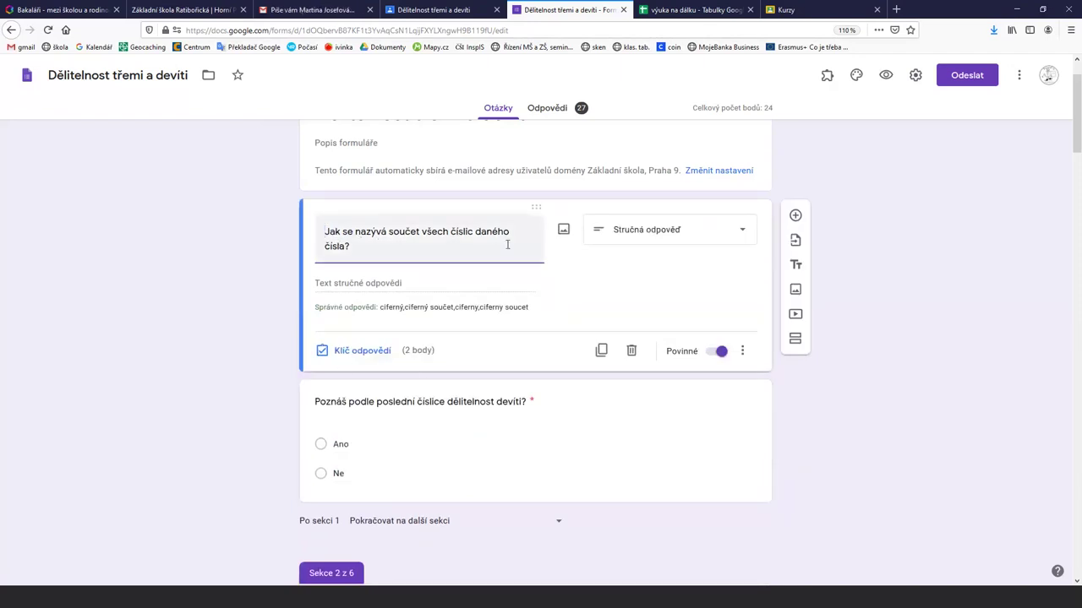
pyautogui.click(346, 351)
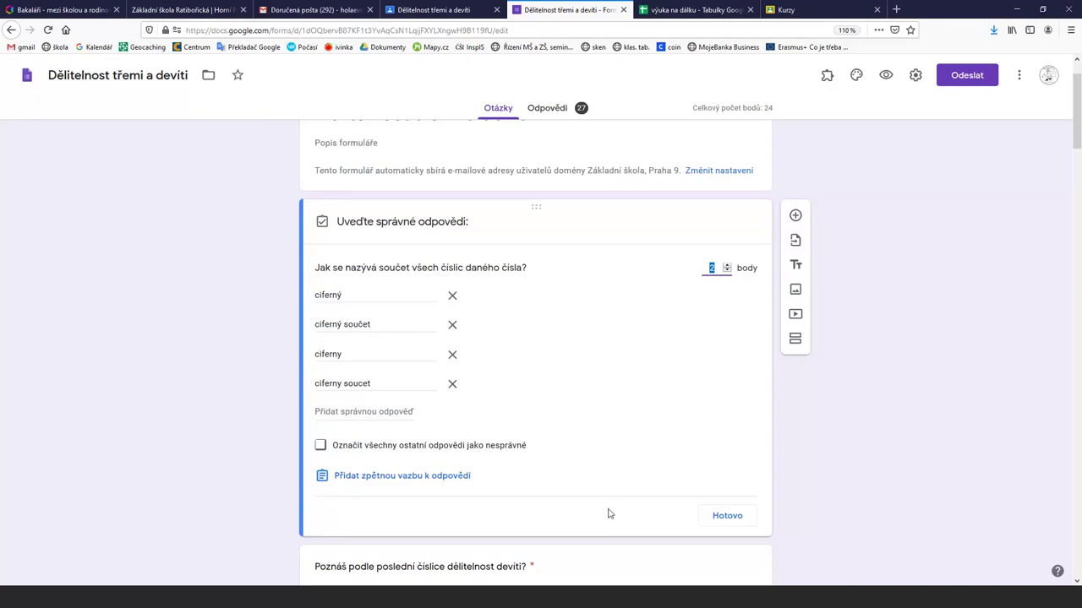
pyautogui.click(726, 516)
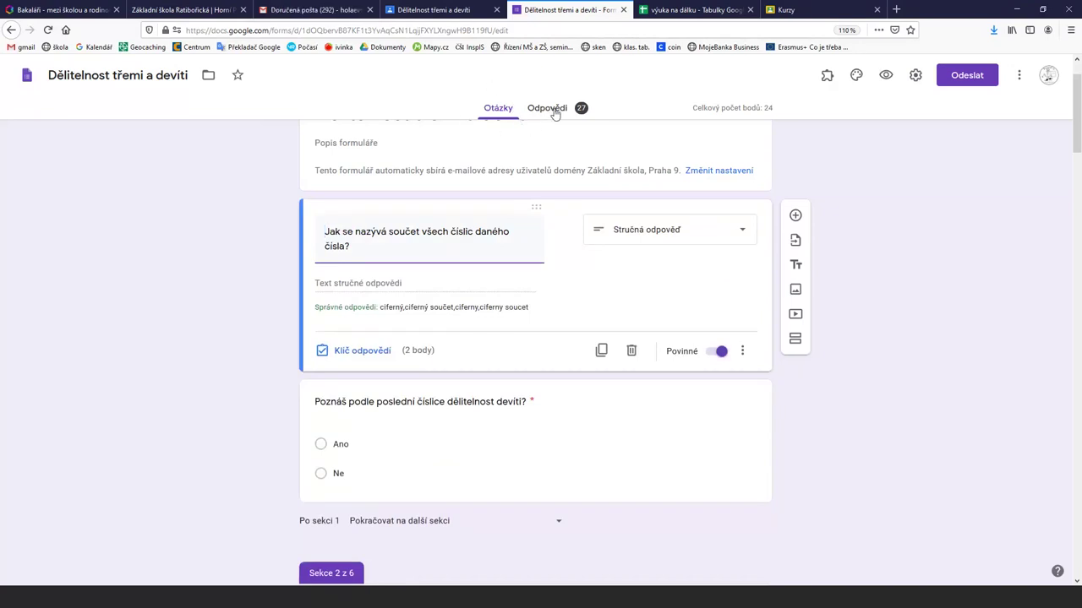
# - Open the form's responses and review the summary statistics, point distribution chart and score list
pyautogui.click(551, 109)
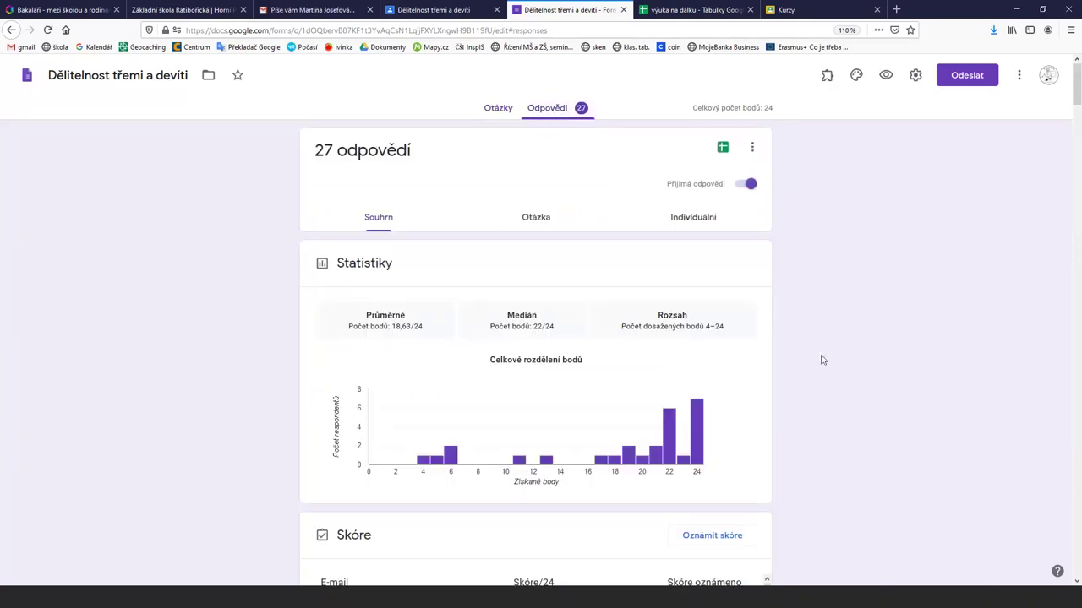
pyautogui.scroll(-3, 822, 360)
pyautogui.scroll(-3, 823, 360)
pyautogui.scroll(4, 822, 360)
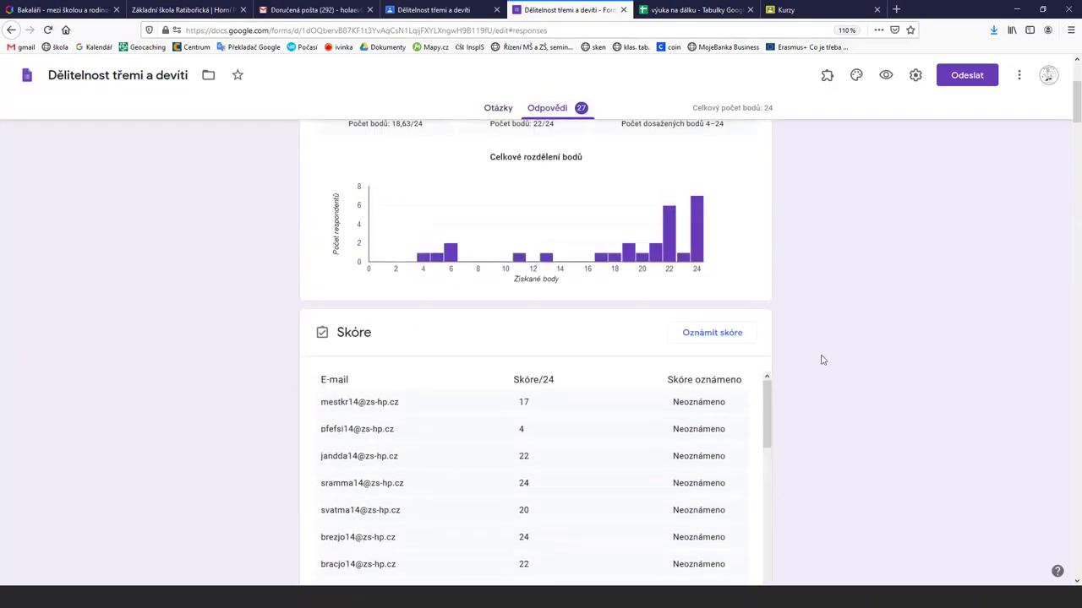
pyautogui.scroll(2, 822, 360)
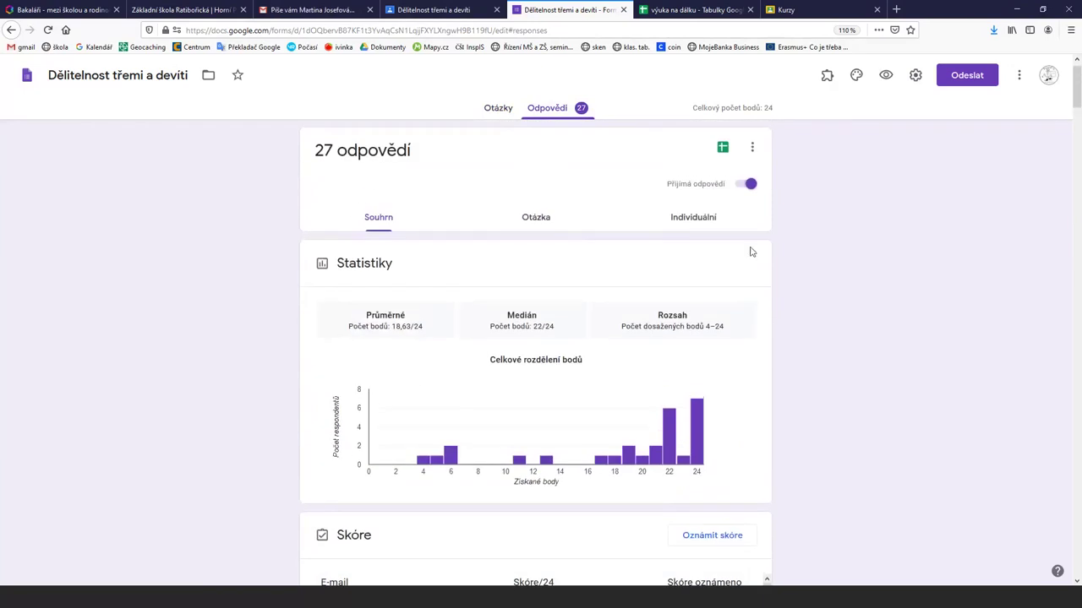
# - Show the form's responses individually and open the ninth respondent's submission from the respondent list
pyautogui.click(690, 219)
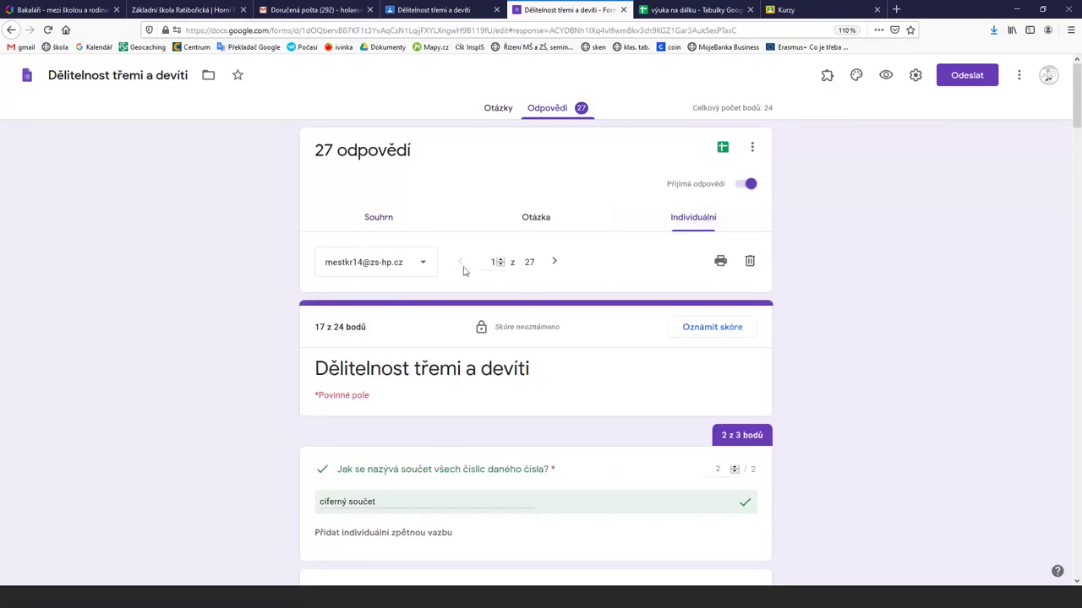
pyautogui.click(423, 264)
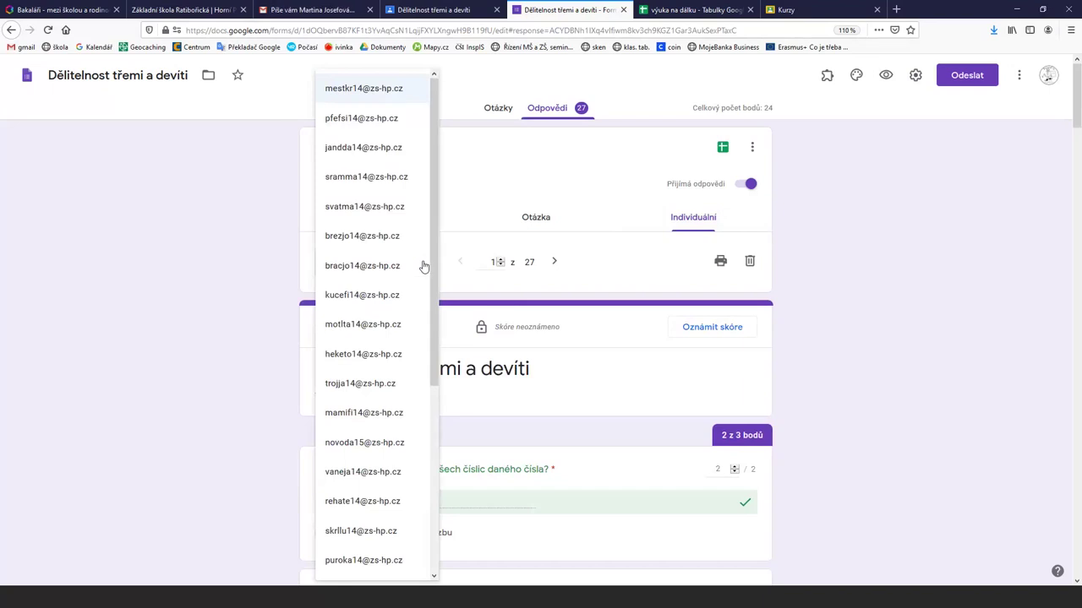
pyautogui.click(328, 331)
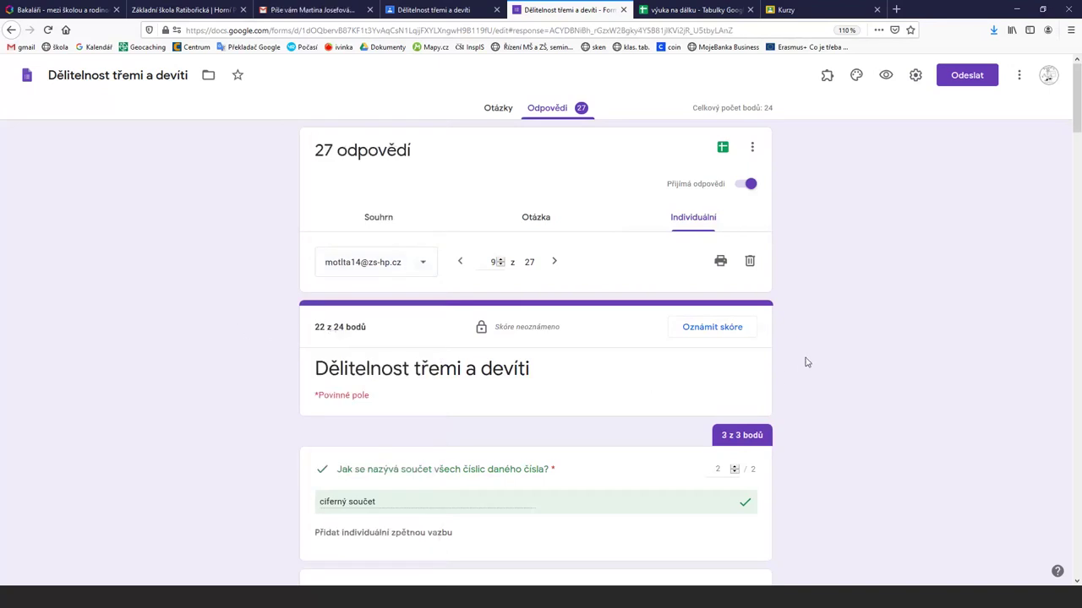
# - Examine the ninth submission's answers and points section by section, down to Zapiš nejbližší číslo dělitelné 9 and its correct answers
pyautogui.scroll(-3, 806, 362)
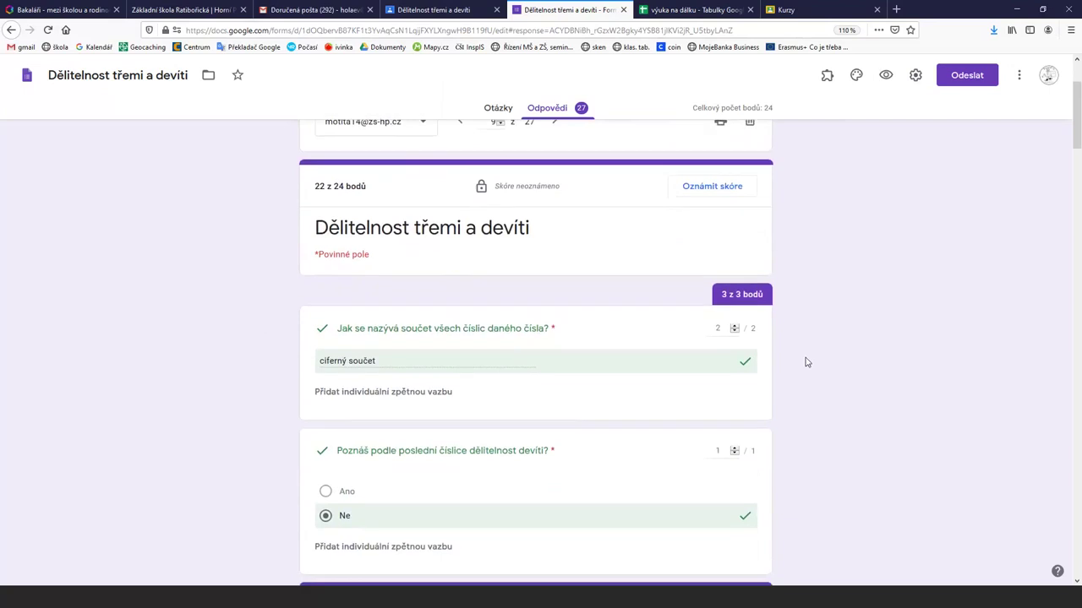
pyautogui.scroll(-3, 805, 362)
pyautogui.scroll(-8, 805, 363)
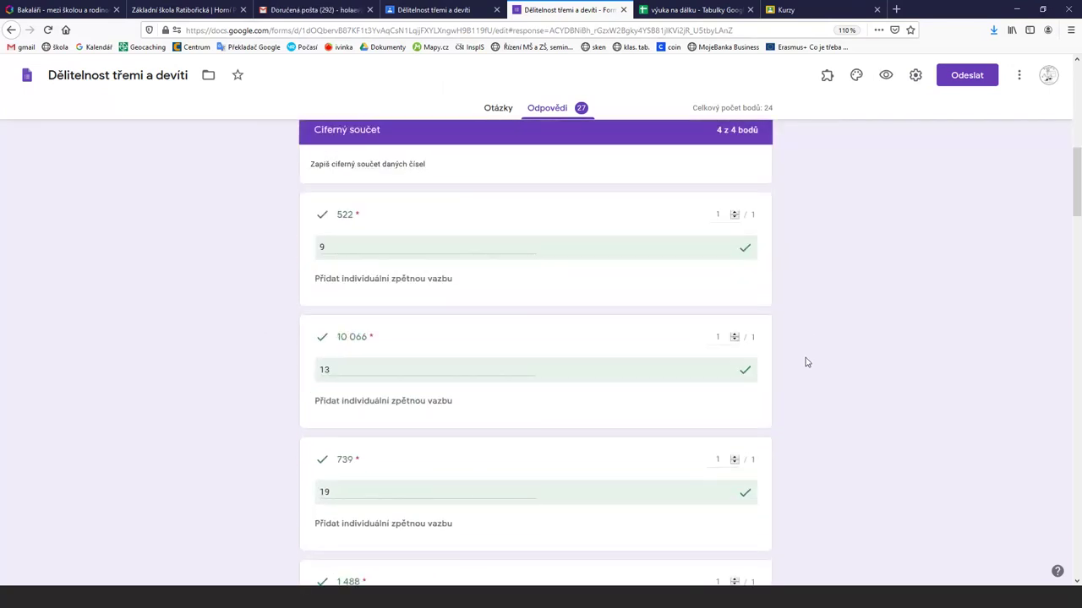
pyautogui.scroll(-3, 806, 362)
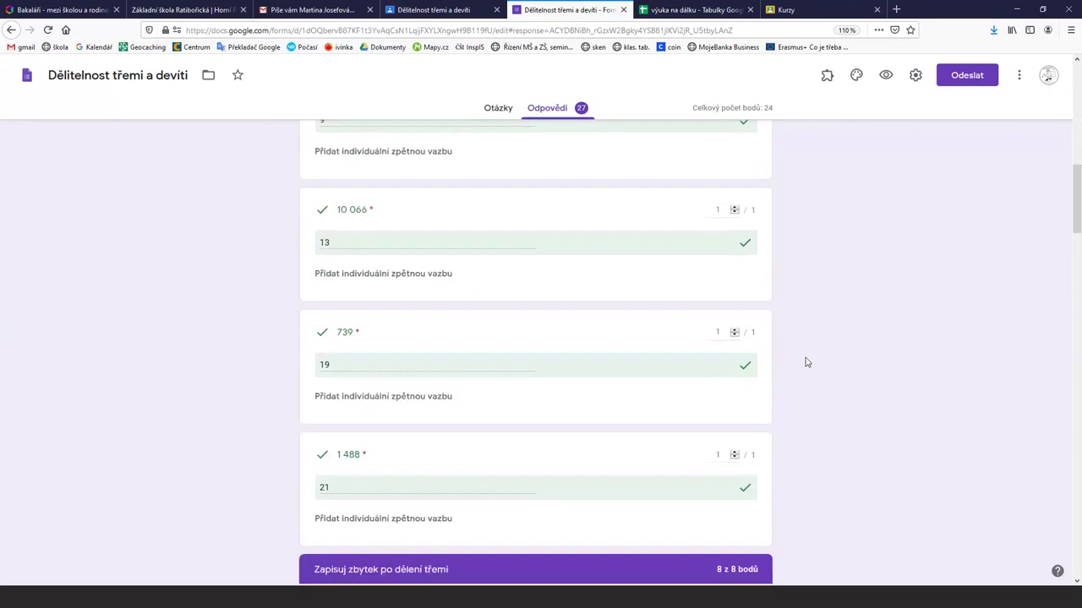
pyautogui.scroll(-2, 805, 362)
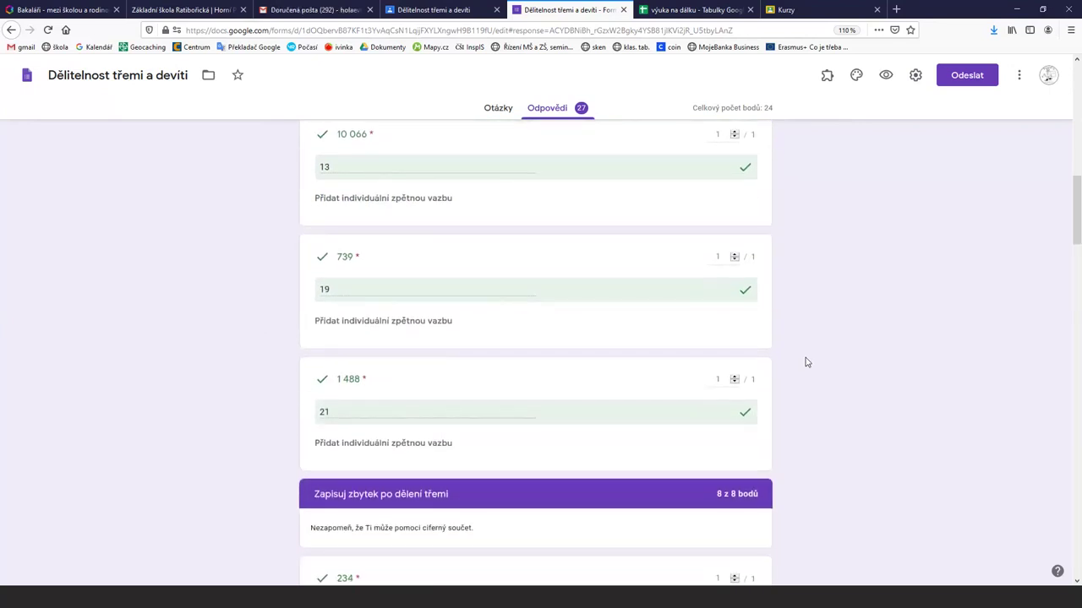
pyautogui.scroll(-3, 805, 362)
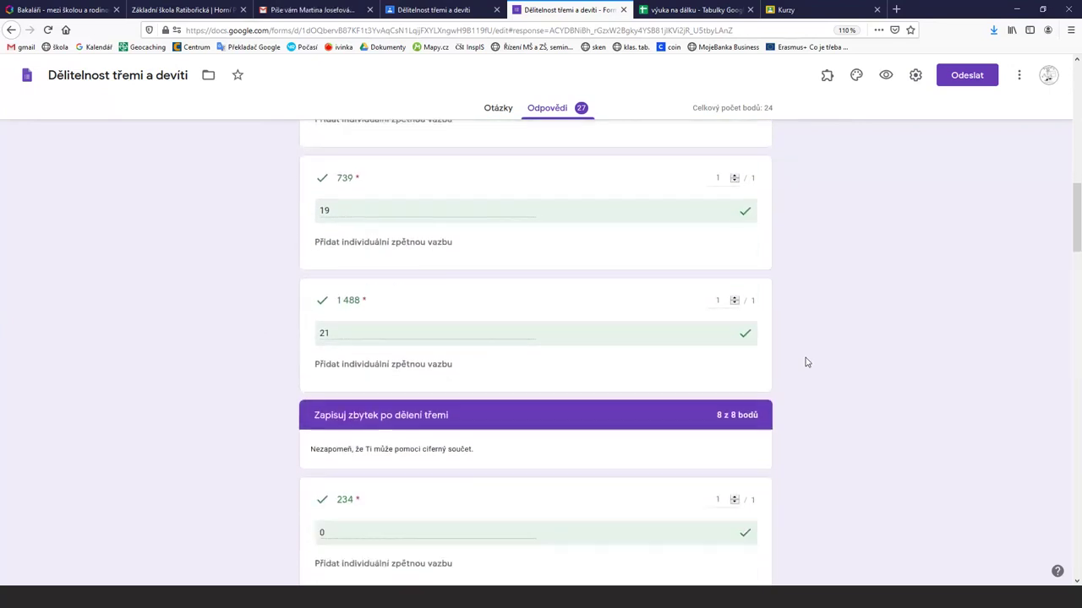
pyautogui.scroll(-1, 805, 363)
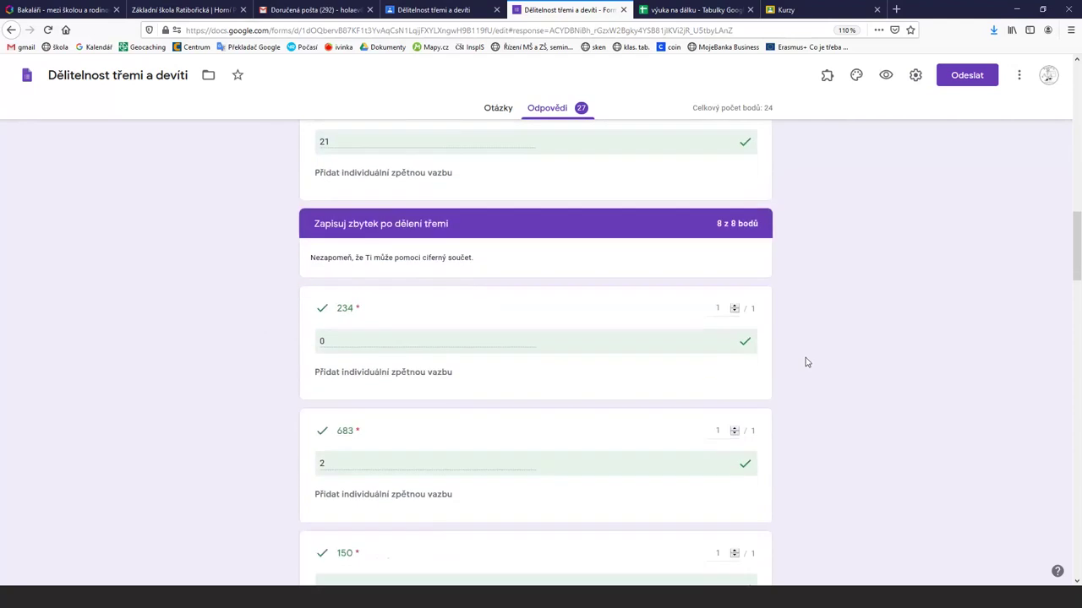
pyautogui.scroll(-3, 805, 363)
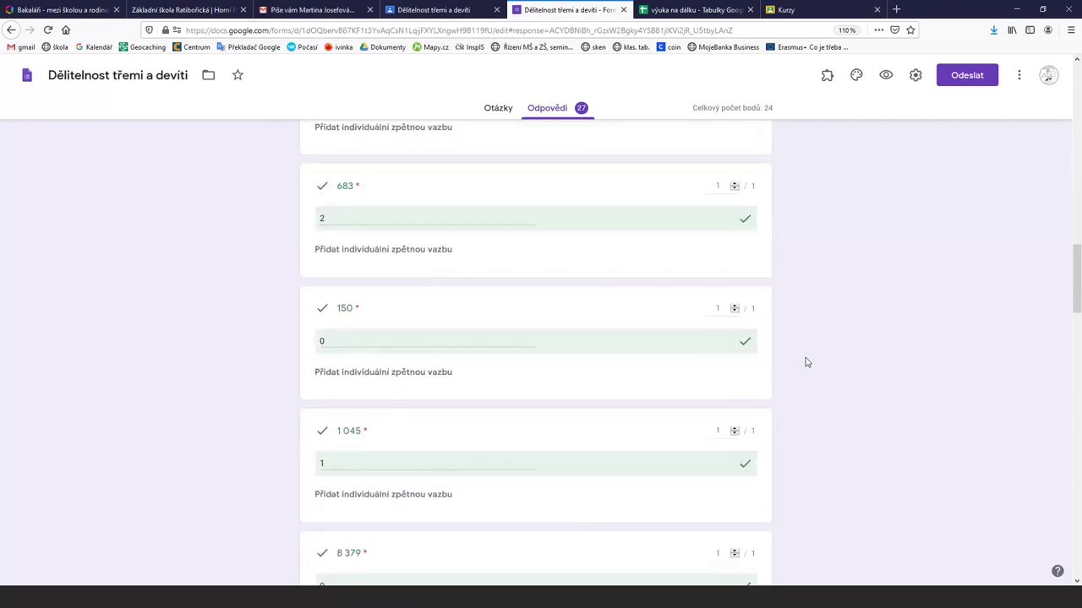
pyautogui.scroll(-3, 805, 363)
pyautogui.scroll(-2, 805, 362)
pyautogui.scroll(-3, 806, 362)
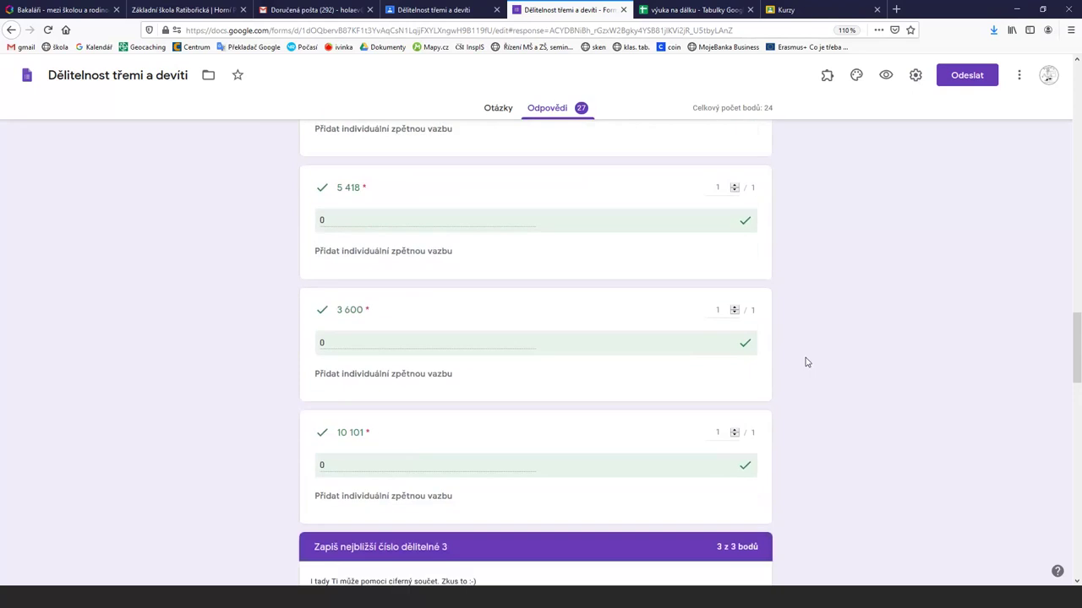
pyautogui.scroll(-2, 805, 362)
pyautogui.scroll(-2, 805, 362)
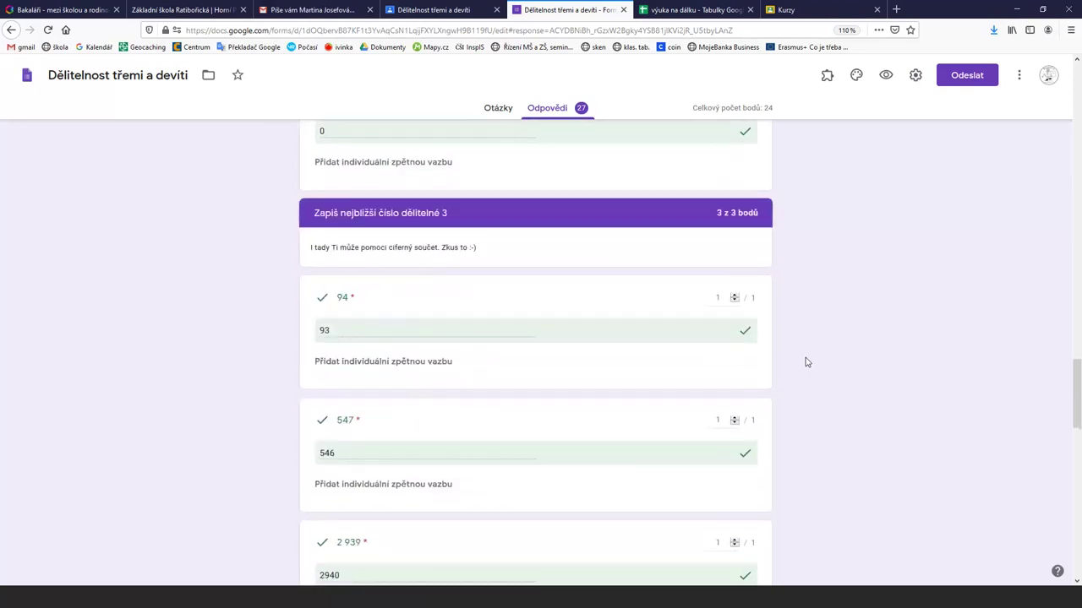
pyautogui.scroll(-3, 805, 363)
pyautogui.scroll(-2, 805, 362)
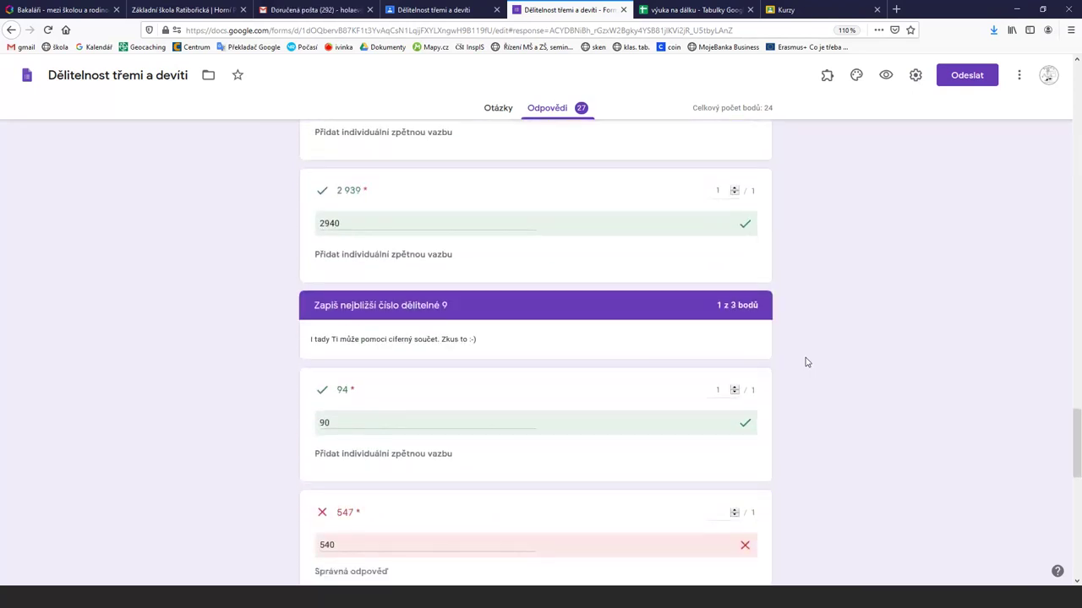
pyautogui.scroll(-3, 805, 372)
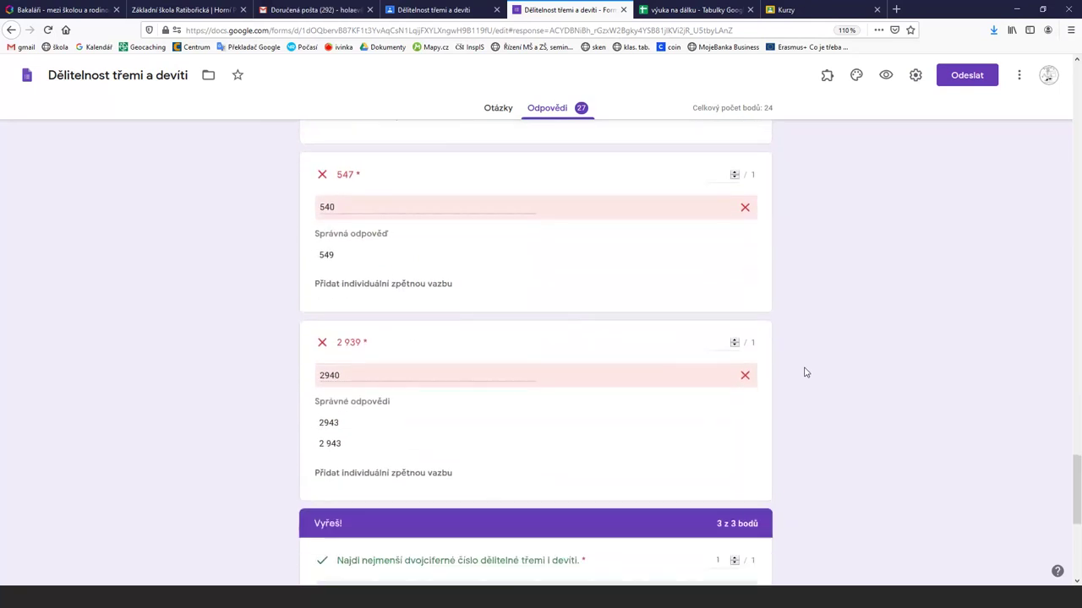
pyautogui.scroll(1, 805, 374)
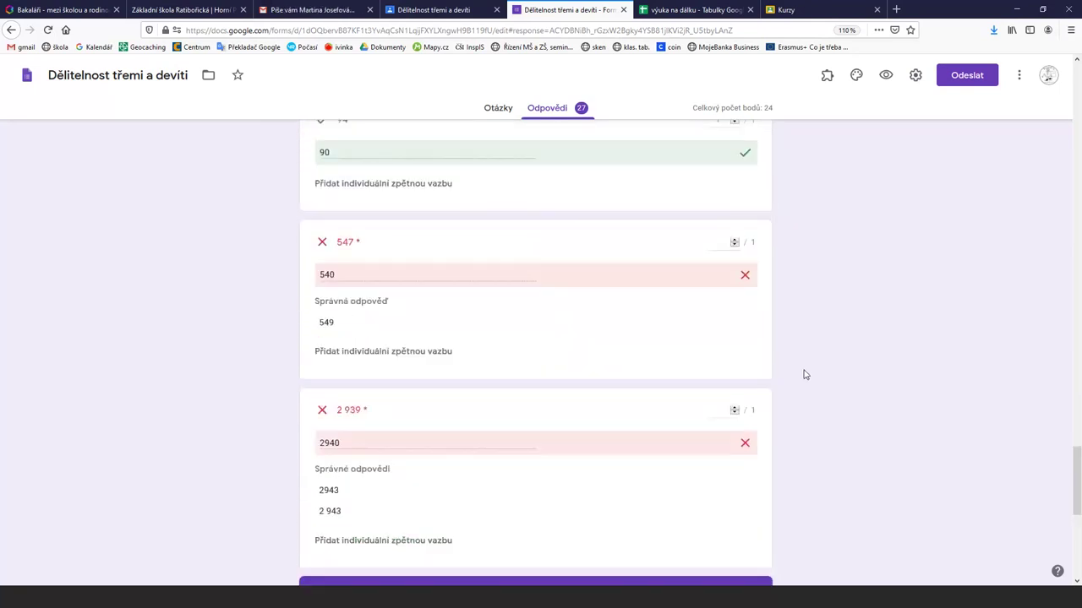
# - Export the form's responses to a new spreadsheet, keeping the suggested name
pyautogui.scroll(10, 805, 375)
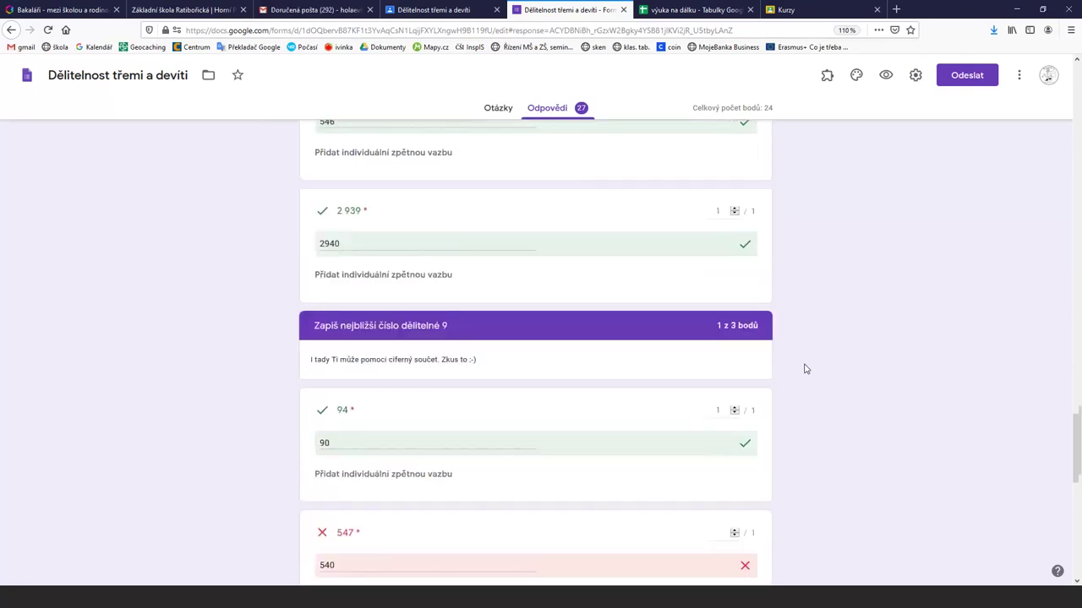
pyautogui.scroll(8, 811, 338)
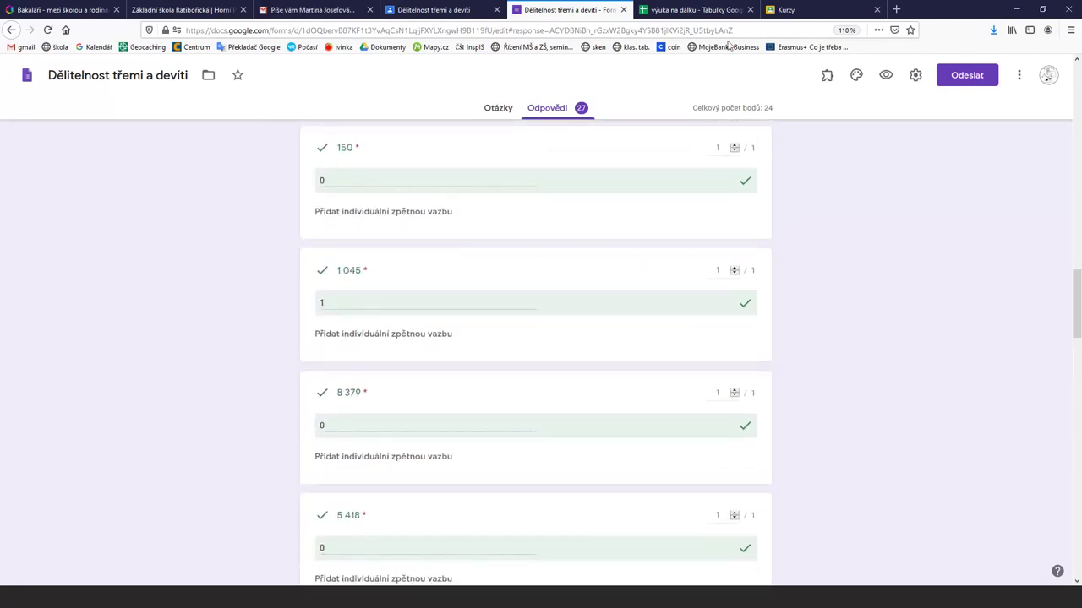
pyautogui.scroll(9, 817, 198)
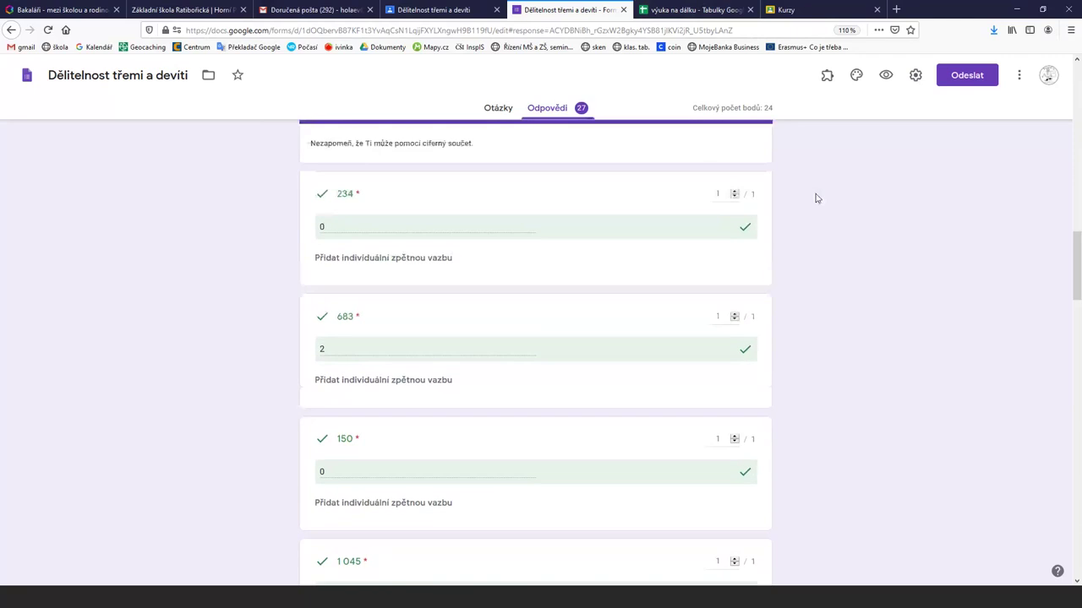
pyautogui.scroll(13, 816, 166)
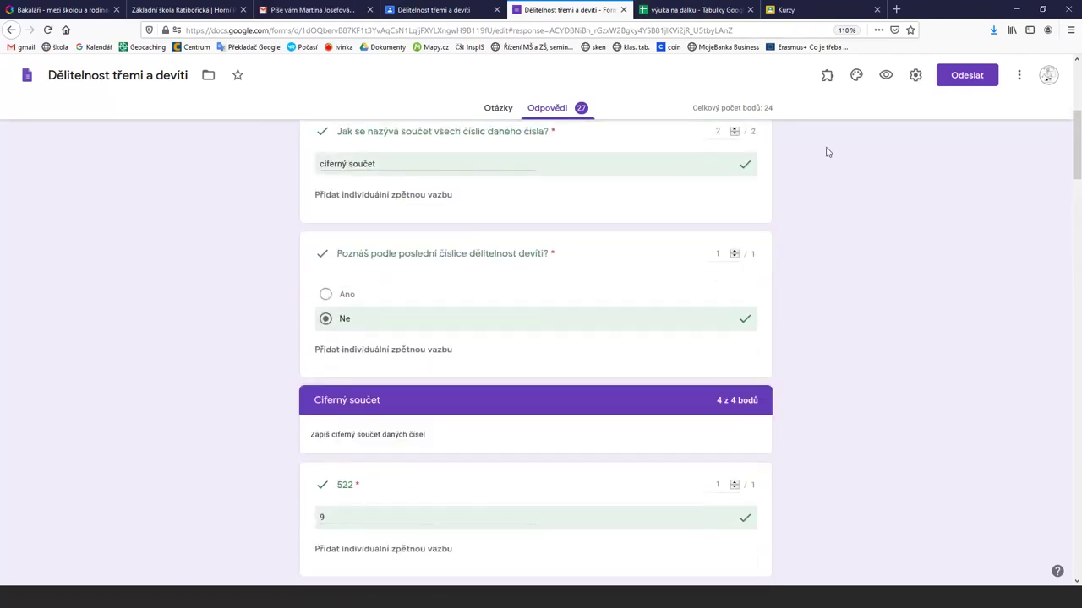
pyautogui.scroll(1, 818, 189)
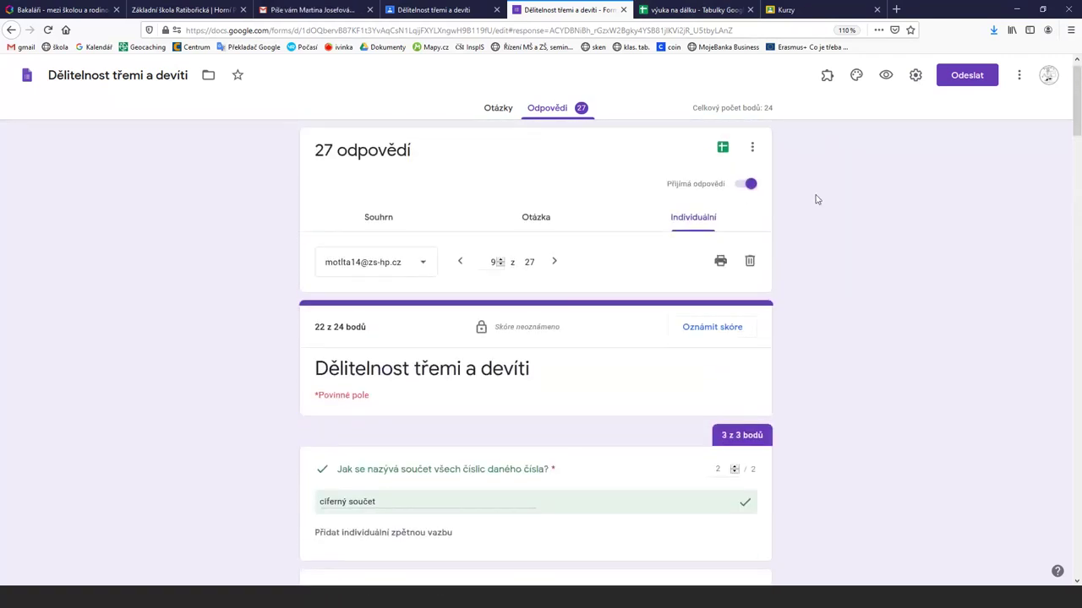
pyautogui.click(722, 148)
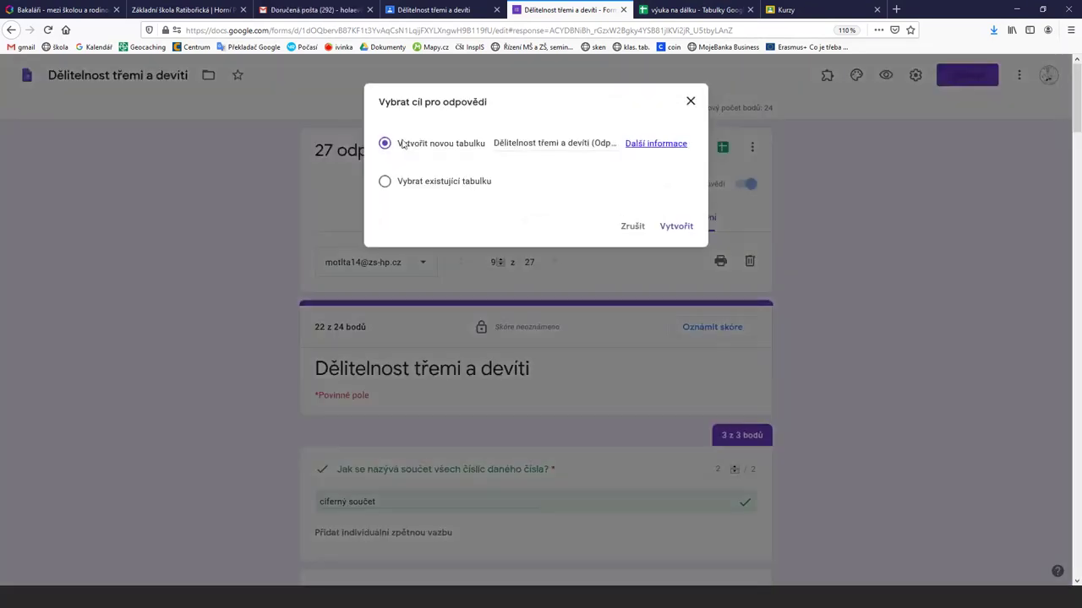
pyautogui.click(678, 226)
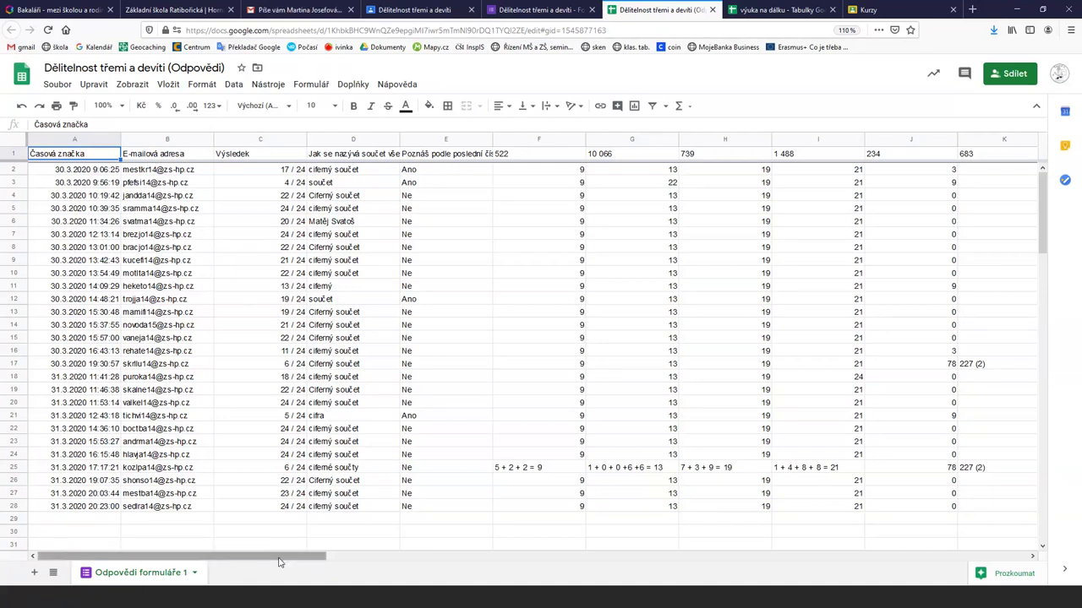
# - Look through the answer columns of the response spreadsheet and come back to the Výsledek column
pyautogui.moveTo(279, 562); pyautogui.dragTo(361, 568)
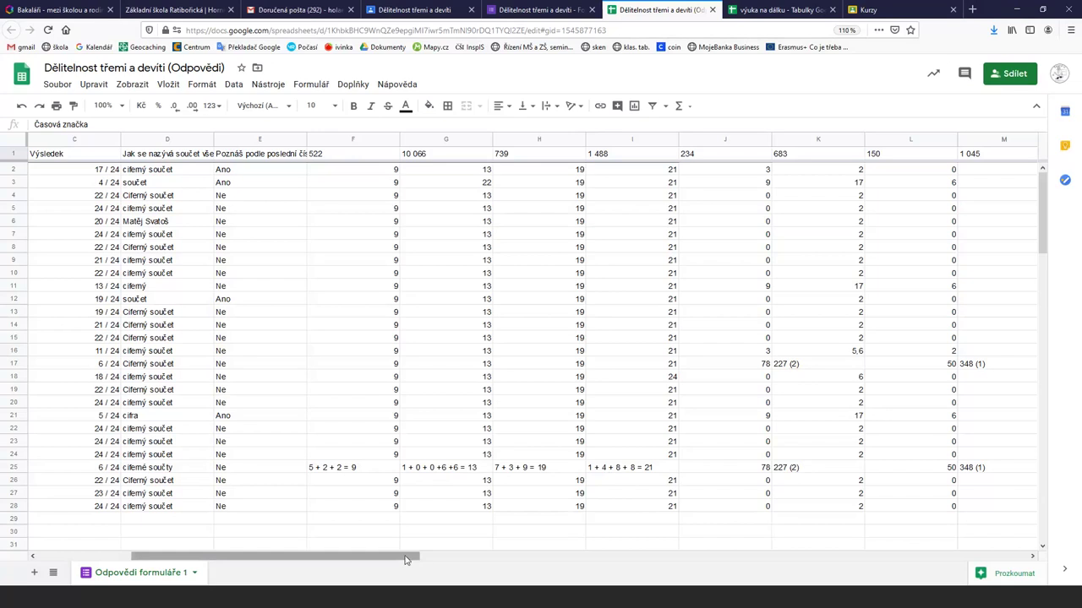
pyautogui.moveTo(411, 557); pyautogui.dragTo(545, 575)
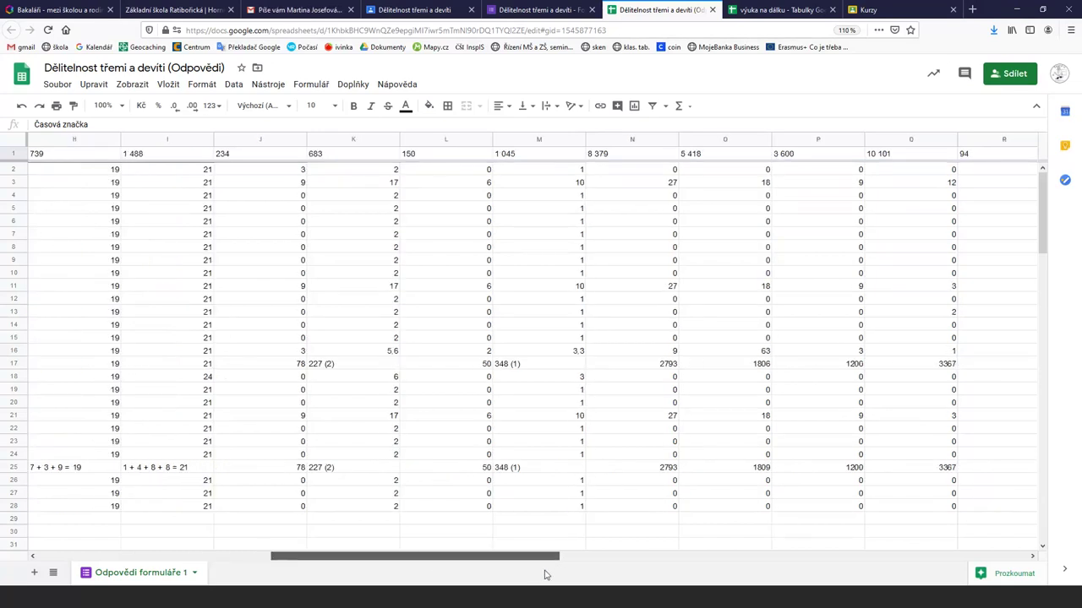
pyautogui.moveTo(545, 575); pyautogui.dragTo(384, 537)
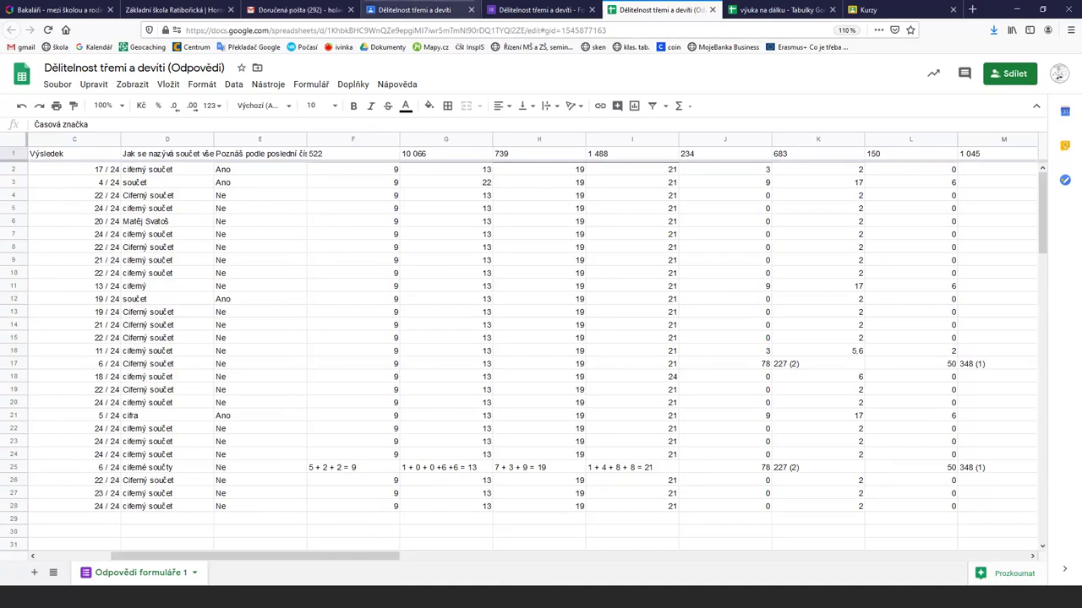
# - Switch back to Google Classroom and open the classwork overview of the Matematika 6. třída course
pyautogui.click(414, 10)
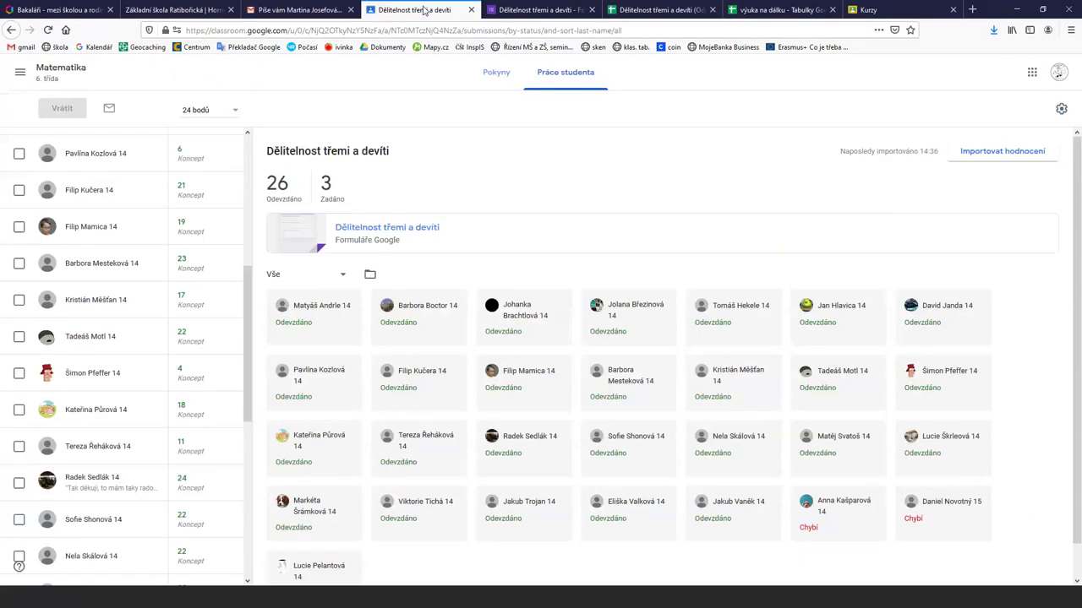
pyautogui.click(40, 79)
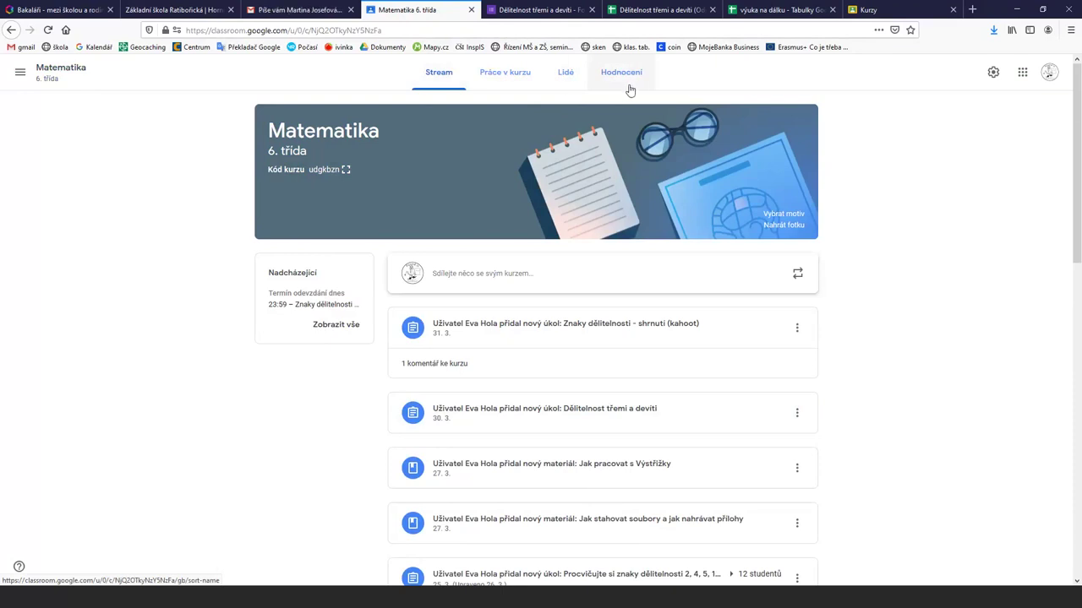
pyautogui.click(496, 76)
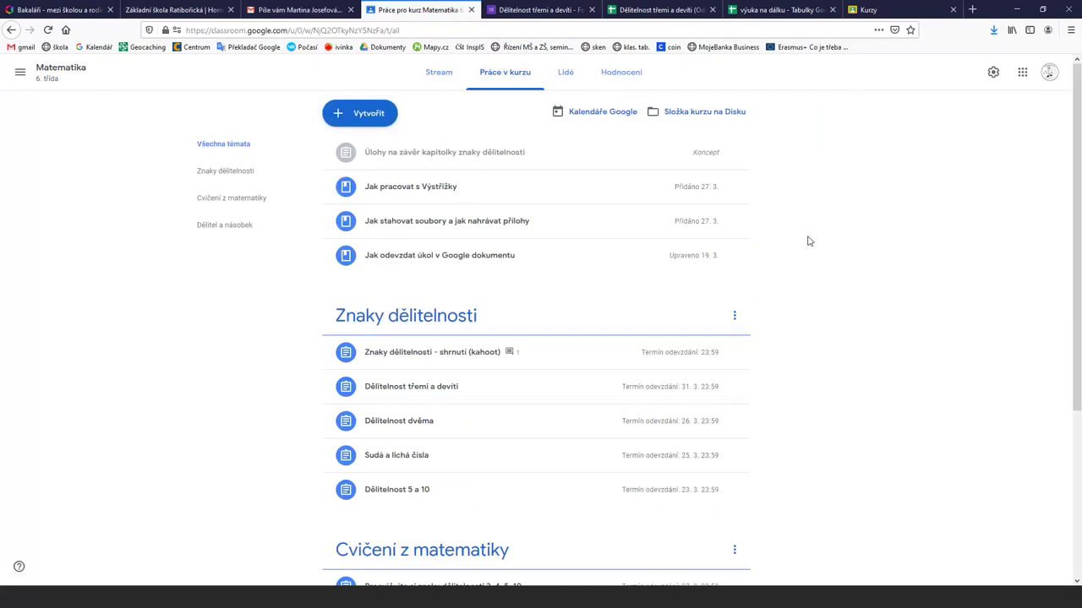
# - Create a new assignment (Úkol) in the Matematika course with the title pokus
pyautogui.click(365, 117)
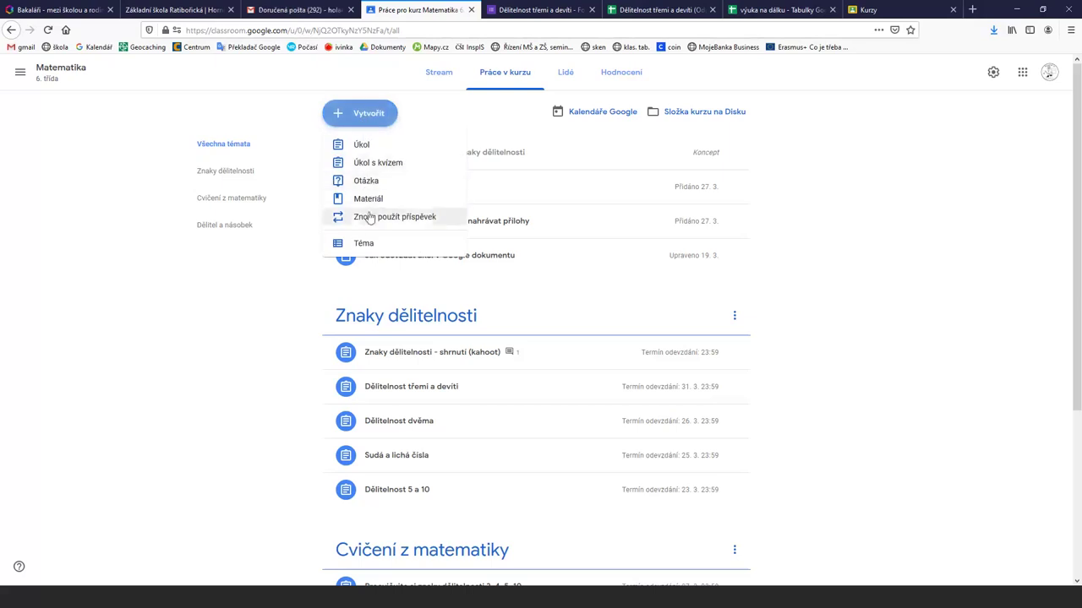
pyautogui.click(381, 148)
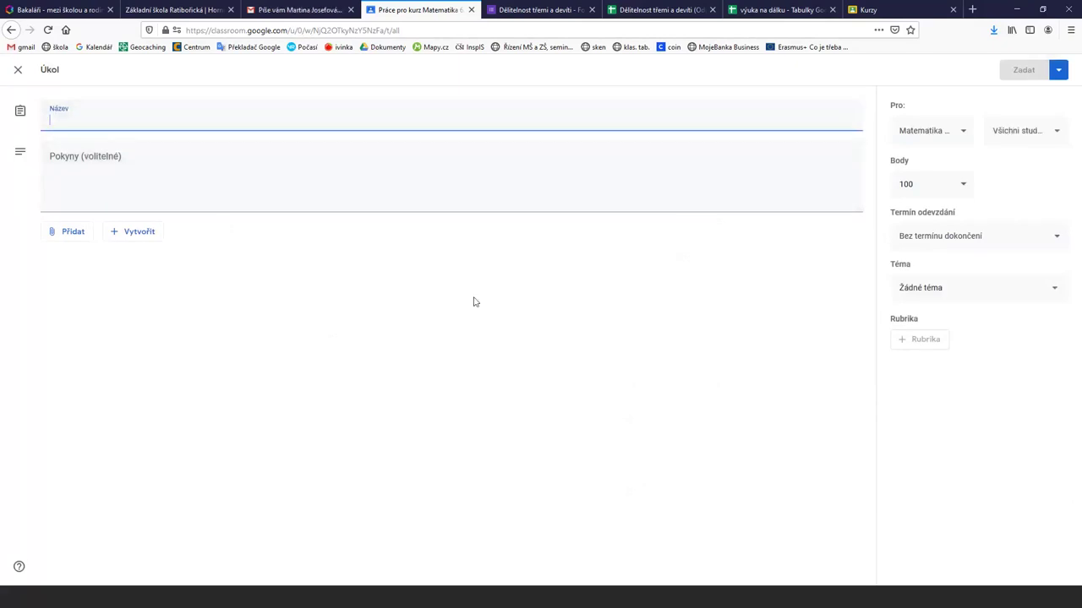
pyautogui.write('pokus')
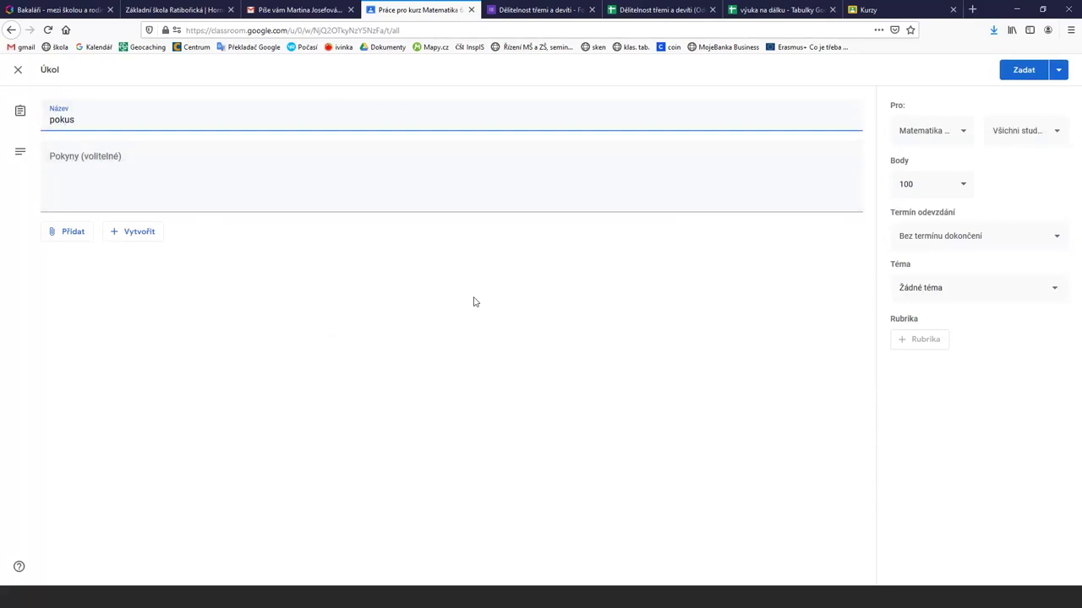
# - Look at the assignment's optional instructions field, its attachment sources and the file types that can be created for it
pyautogui.click(69, 178)
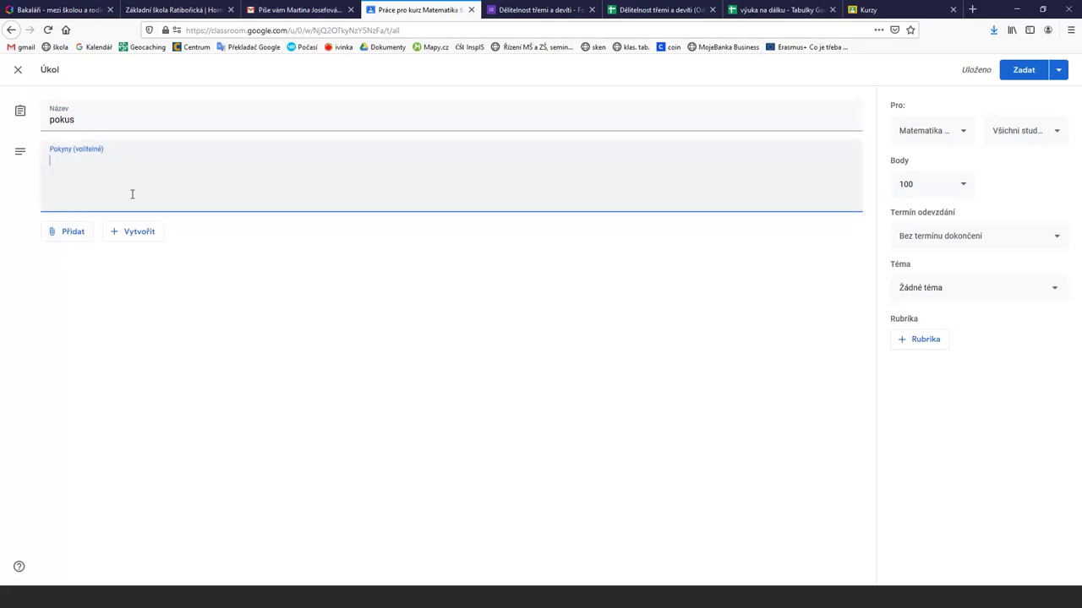
pyautogui.click(73, 233)
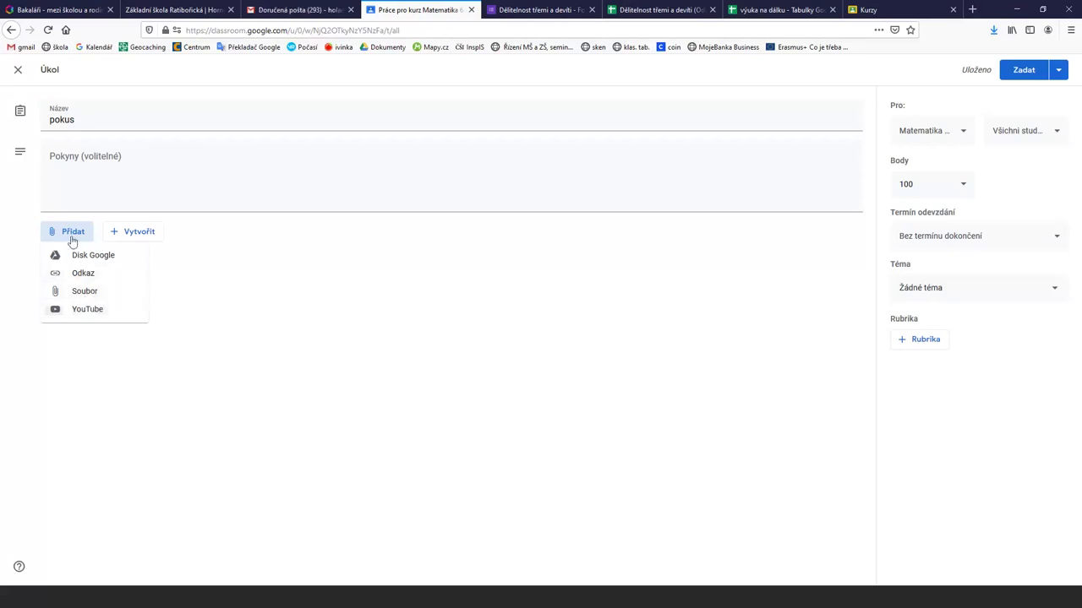
pyautogui.click(138, 234)
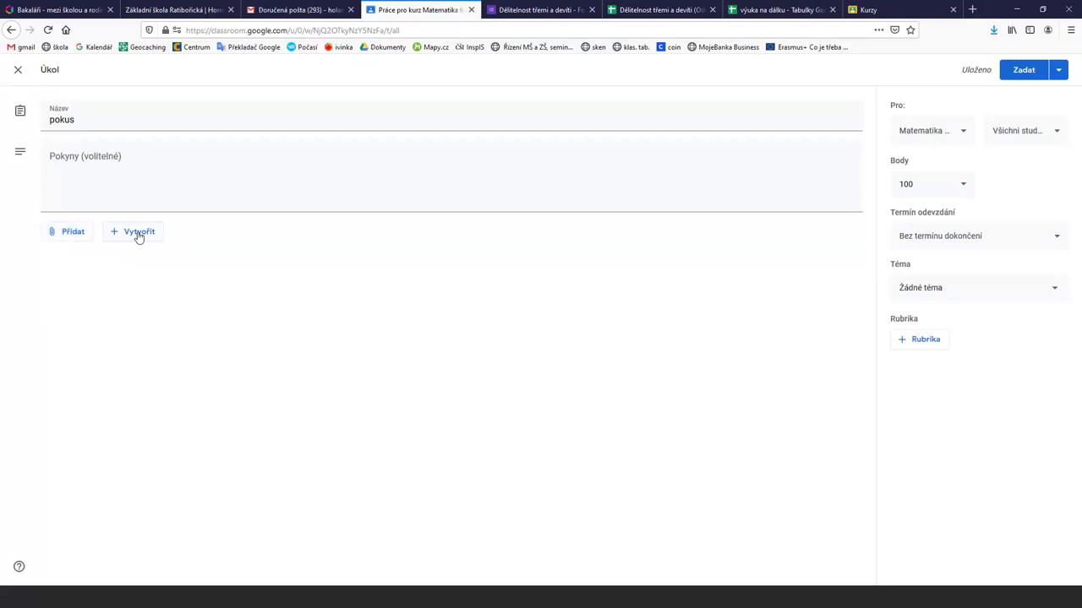
pyautogui.click(138, 233)
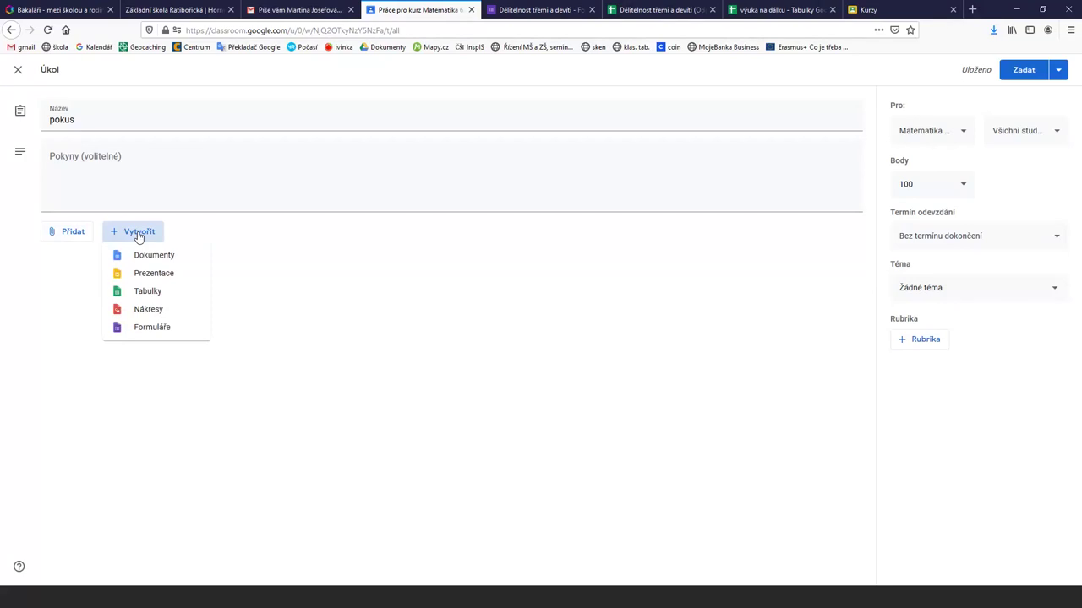
# - Create a new Google Docs document as an attachment to the pokus assignment and enter the text jgdhg in it
pyautogui.click(146, 254)
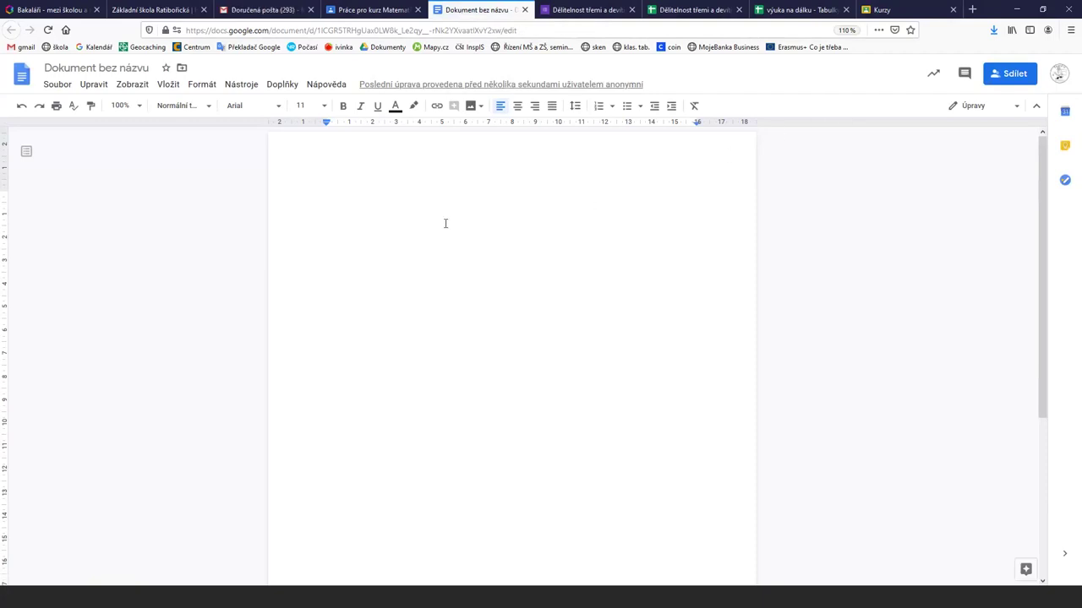
pyautogui.click(386, 198)
pyautogui.write('jgdhg')
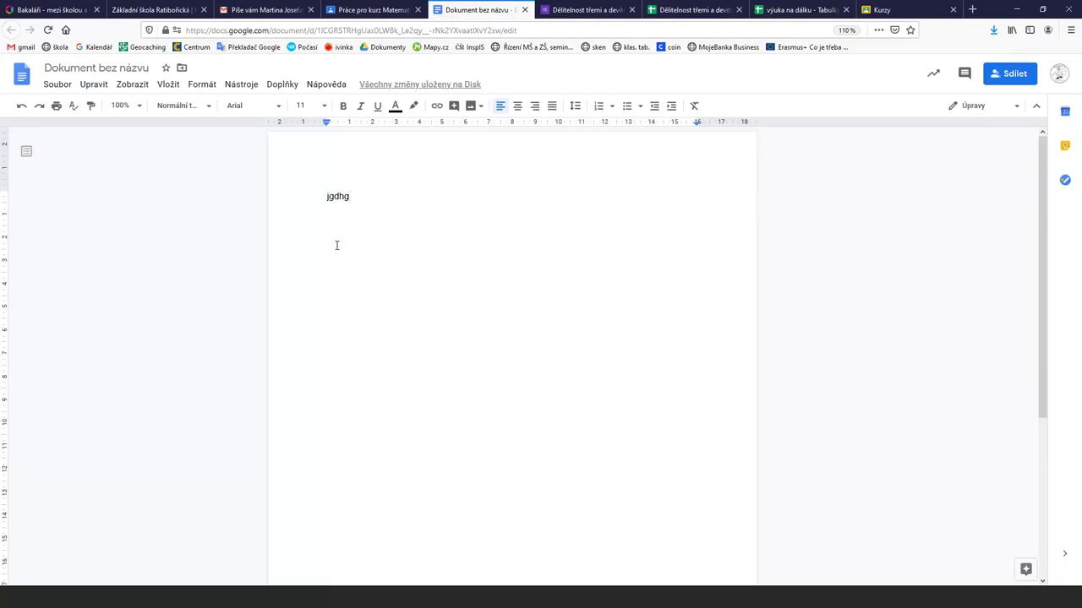
# - Rename the attached document as pokus
pyautogui.click(114, 71)
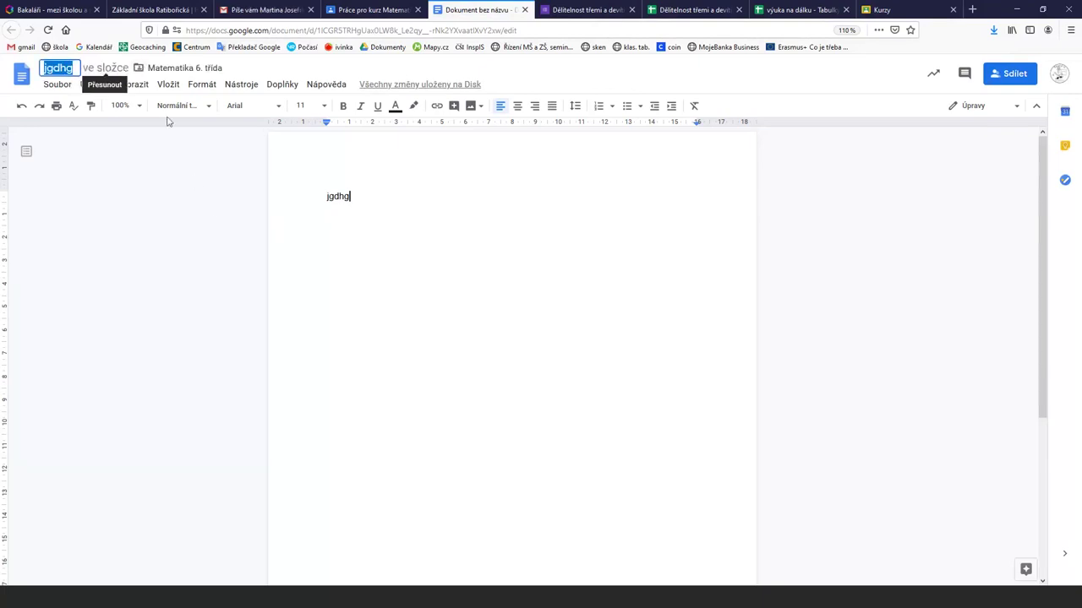
pyautogui.write('pokus')
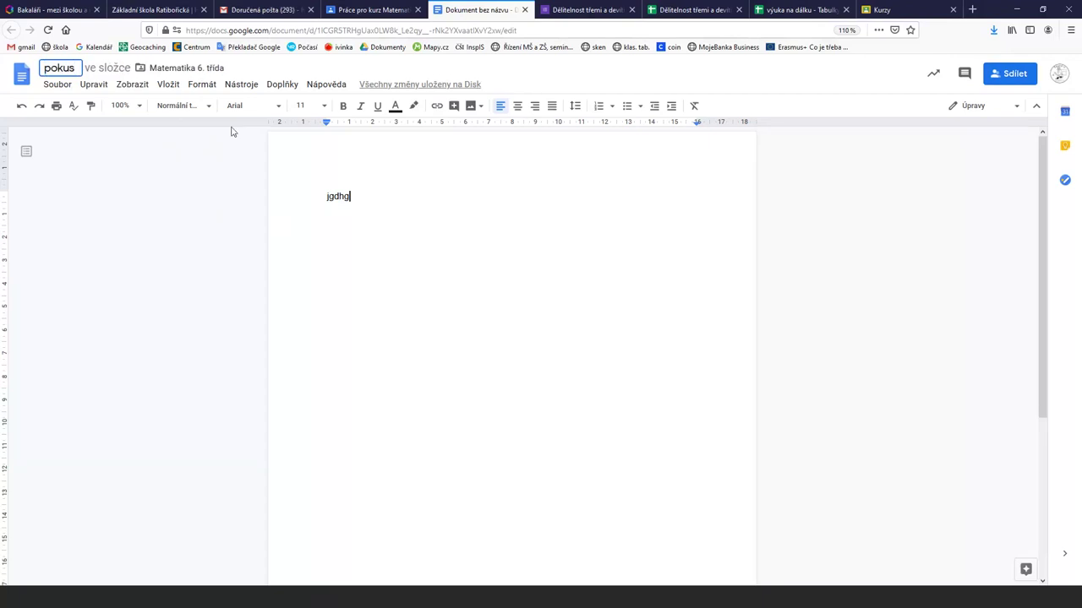
pyautogui.press('Return')
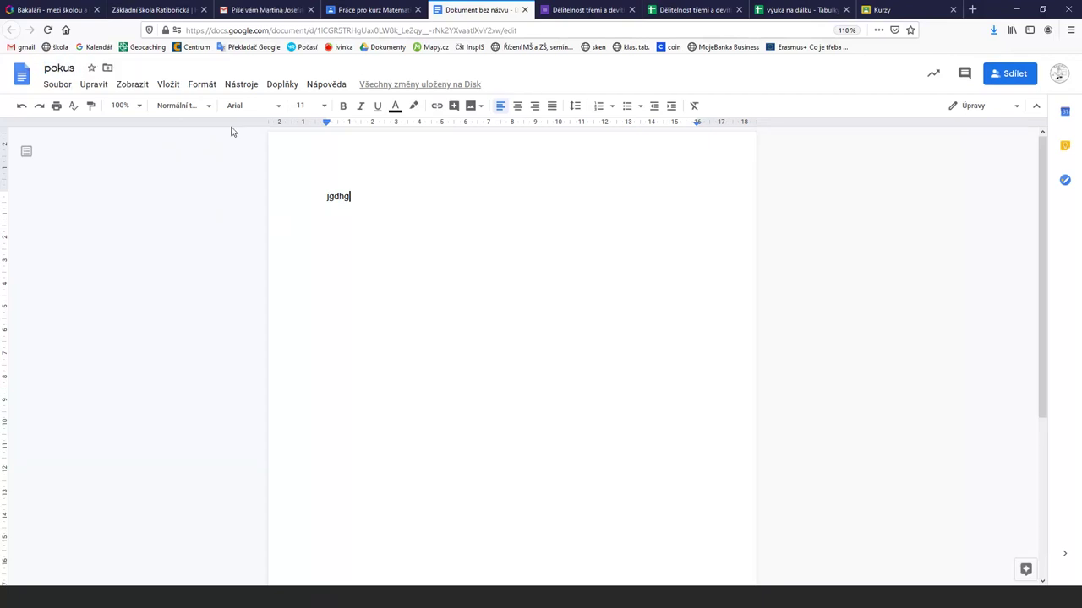
pyautogui.click(359, 206)
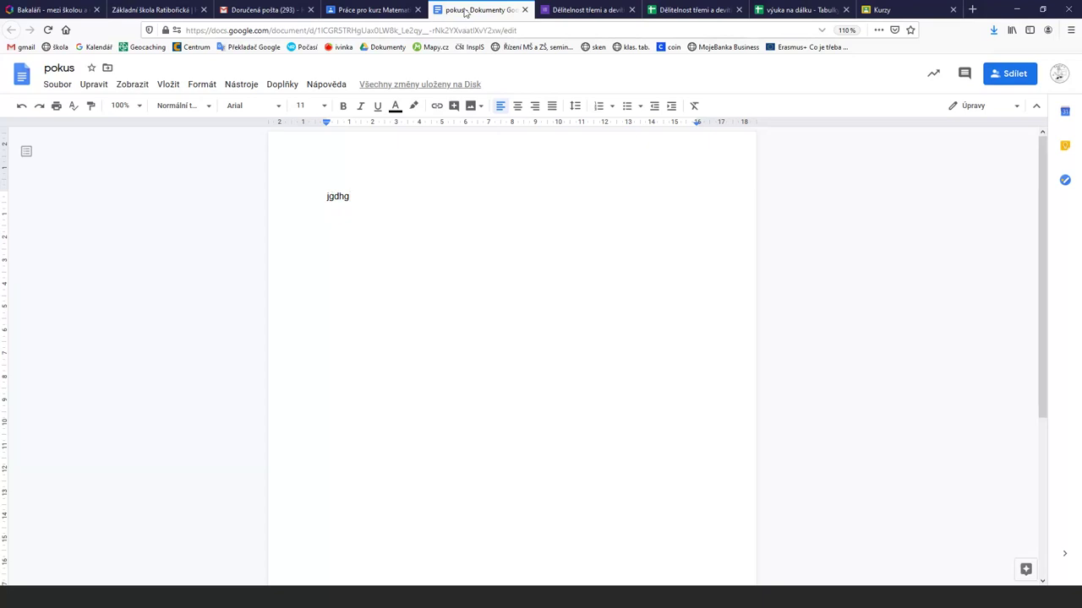
# - Return to Google Classroom, reload the classwork page and reopen the pokus assignment draft for editing
pyautogui.click(375, 10)
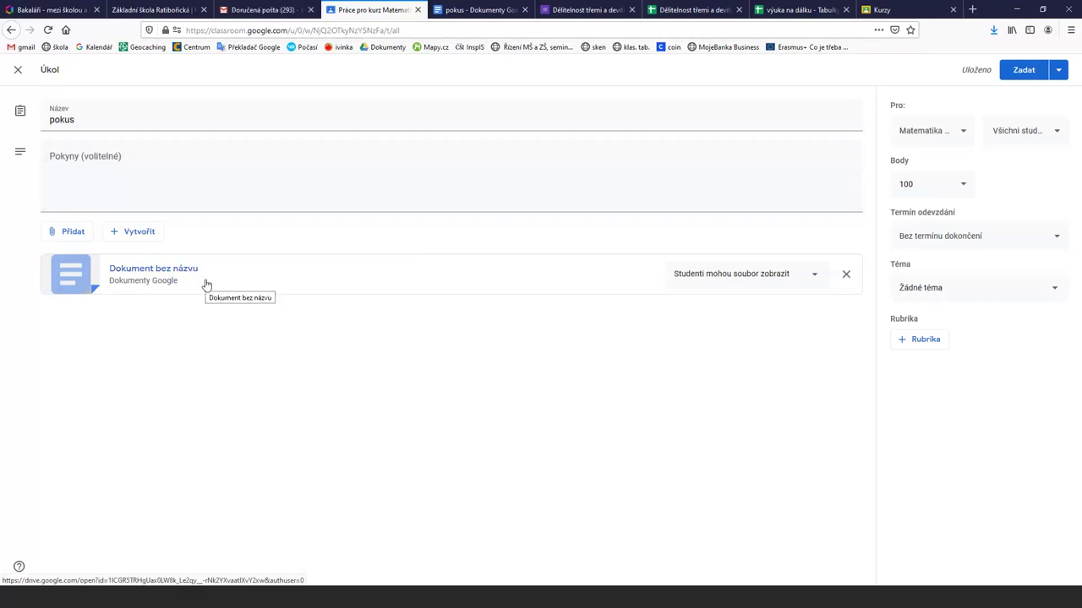
pyautogui.press('F5')
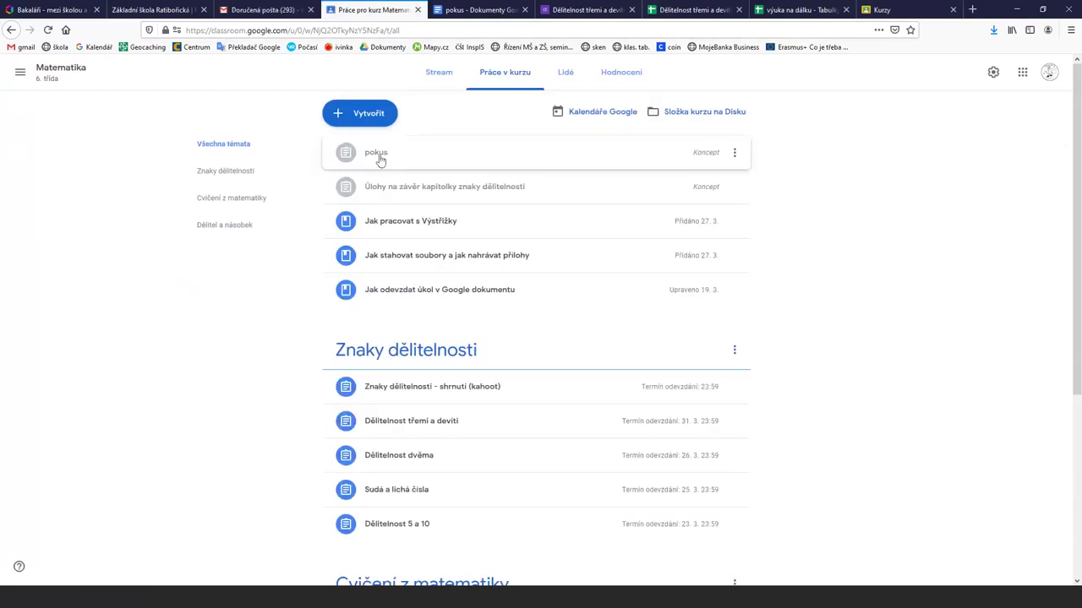
pyautogui.click(378, 157)
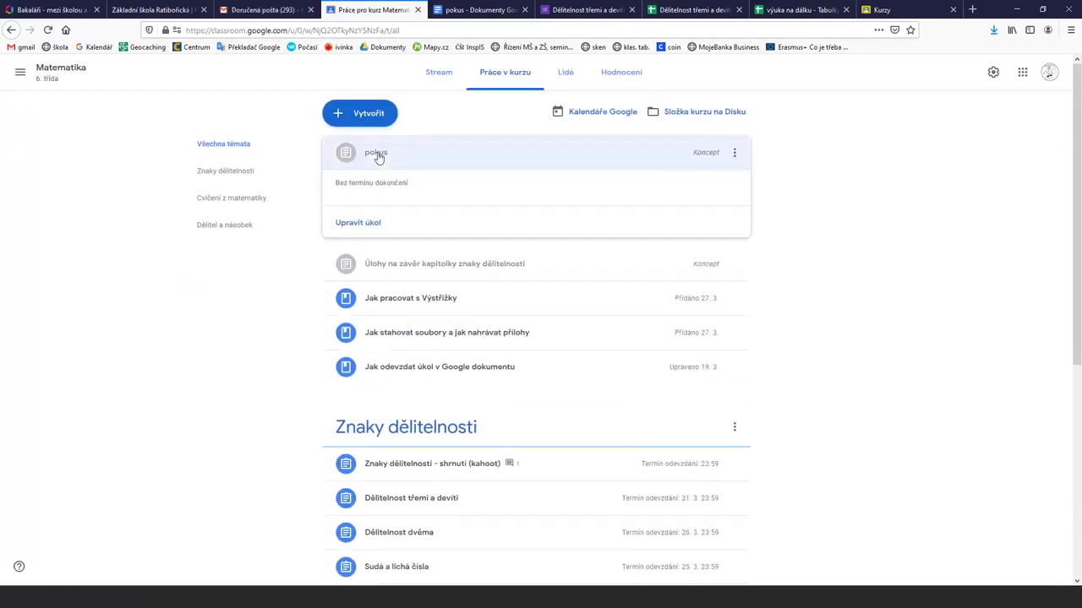
pyautogui.click(734, 153)
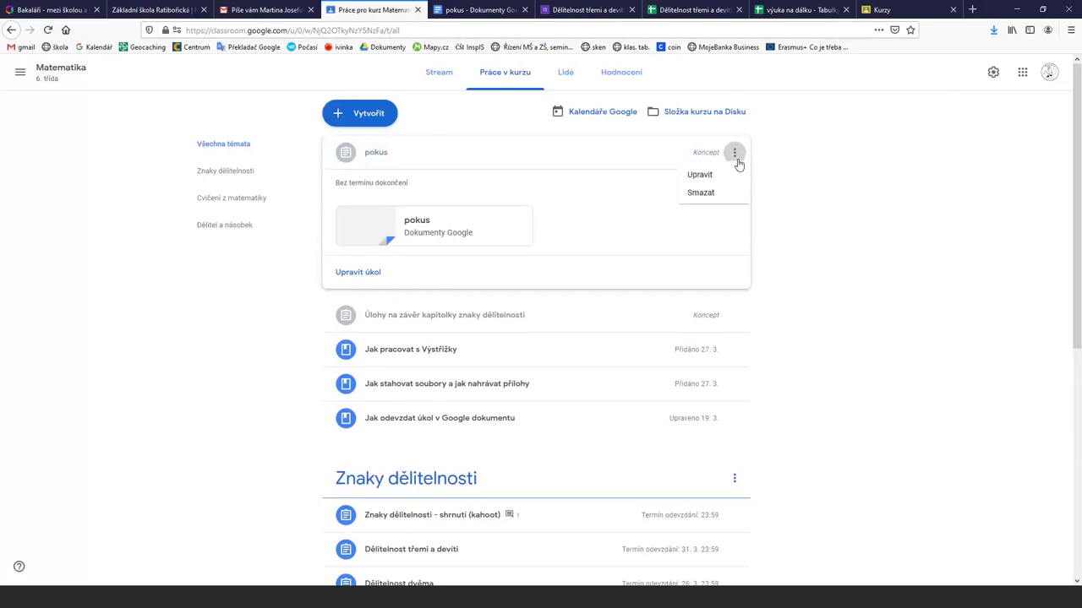
pyautogui.click(694, 179)
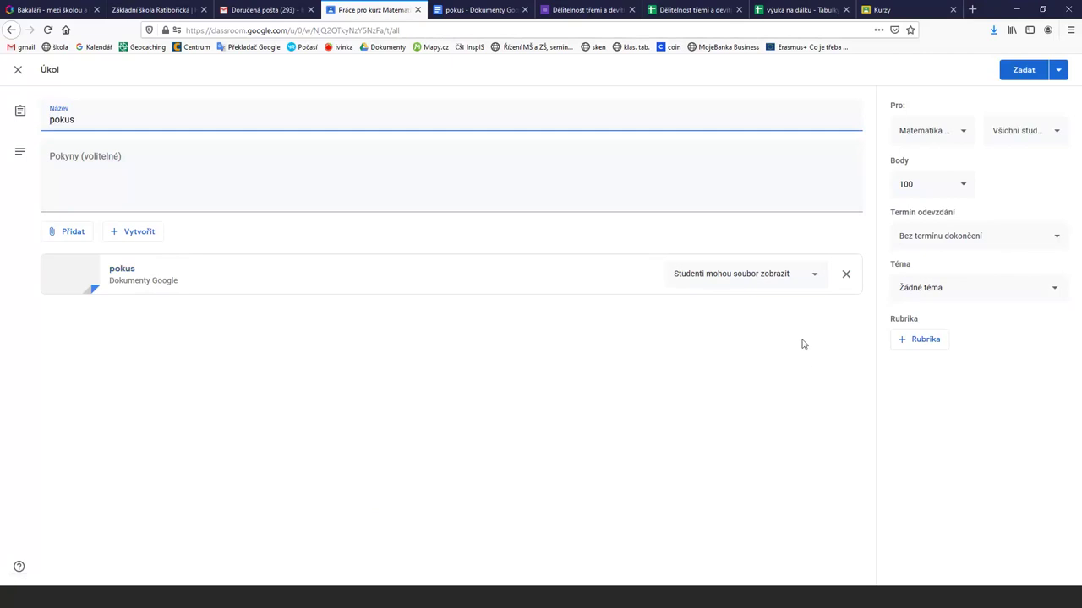
# - Set the student access for the attached pokus document to Vytvořit kopii pro každého studenta
pyautogui.click(816, 277)
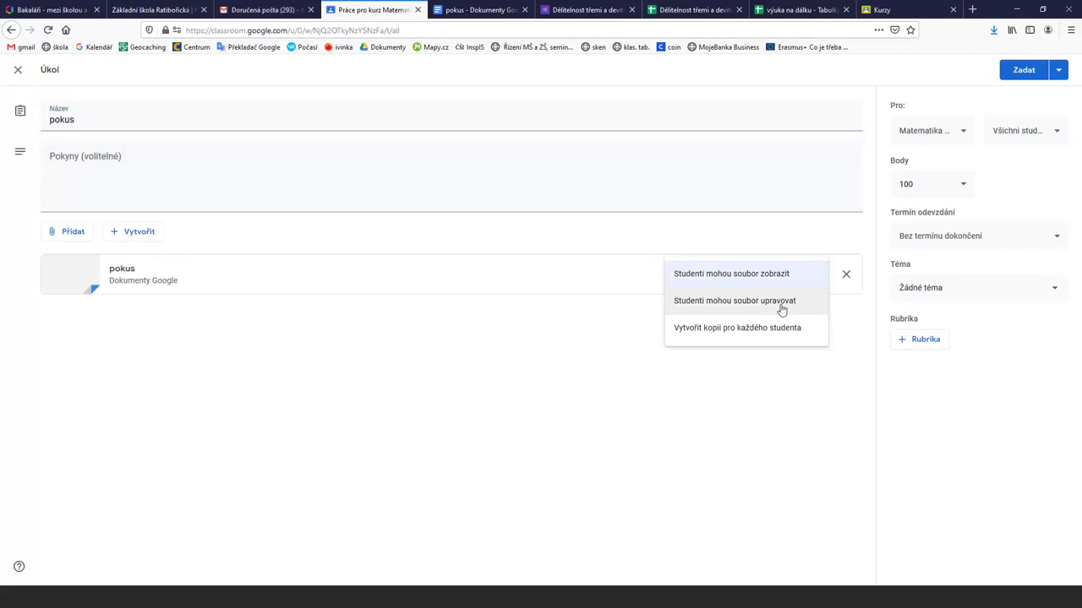
pyautogui.click(781, 311)
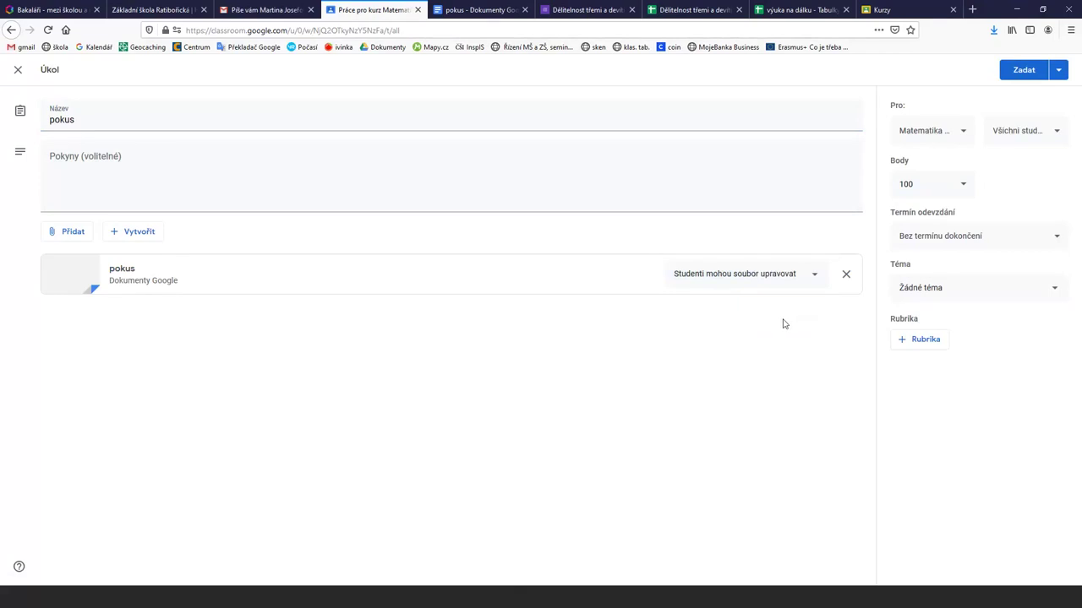
pyautogui.click(815, 275)
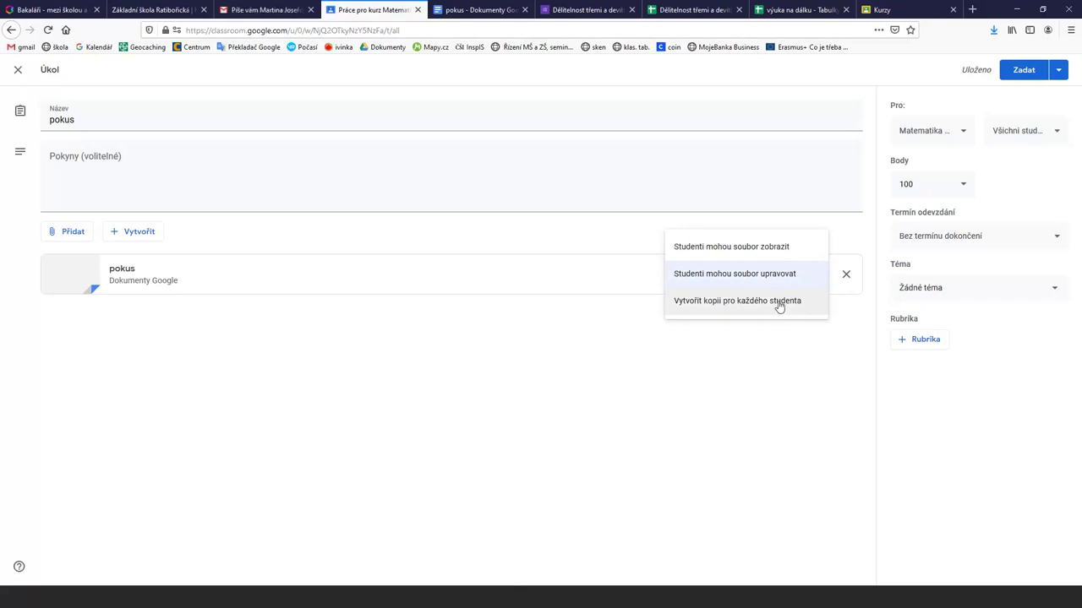
pyautogui.click(779, 302)
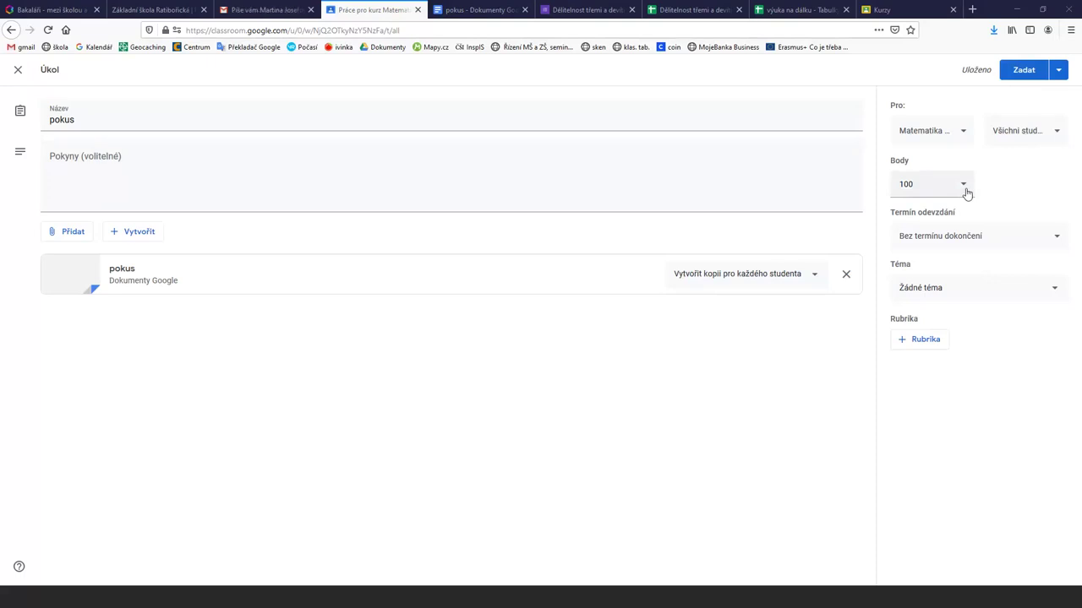
# - Mark the assignment as Nehodnoceno, set its due date to 3. 4. 2020 at 23:59 and close the draft
pyautogui.click(967, 194)
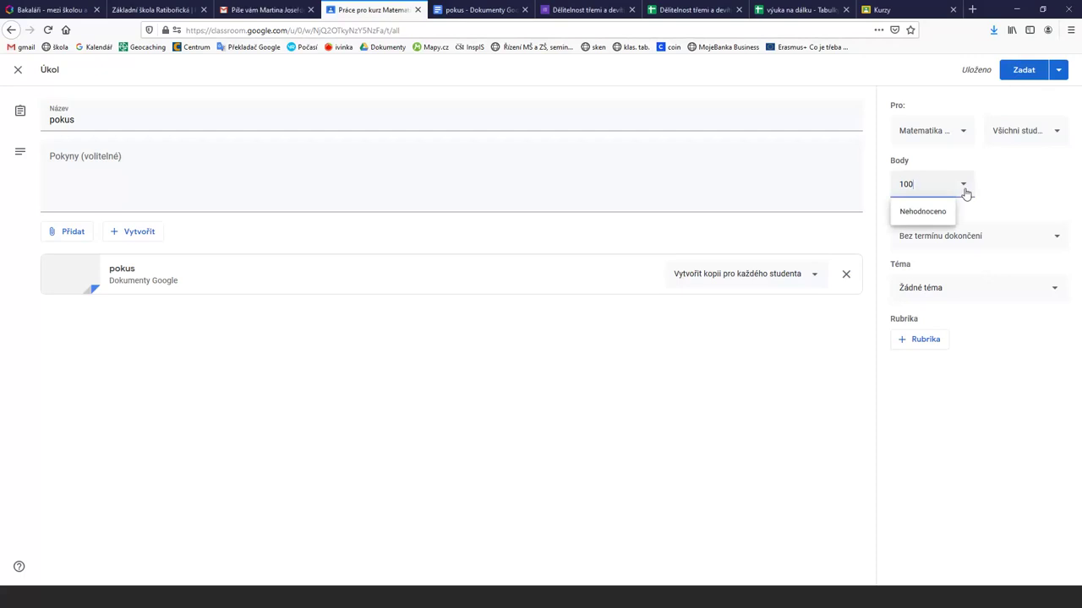
pyautogui.click(920, 215)
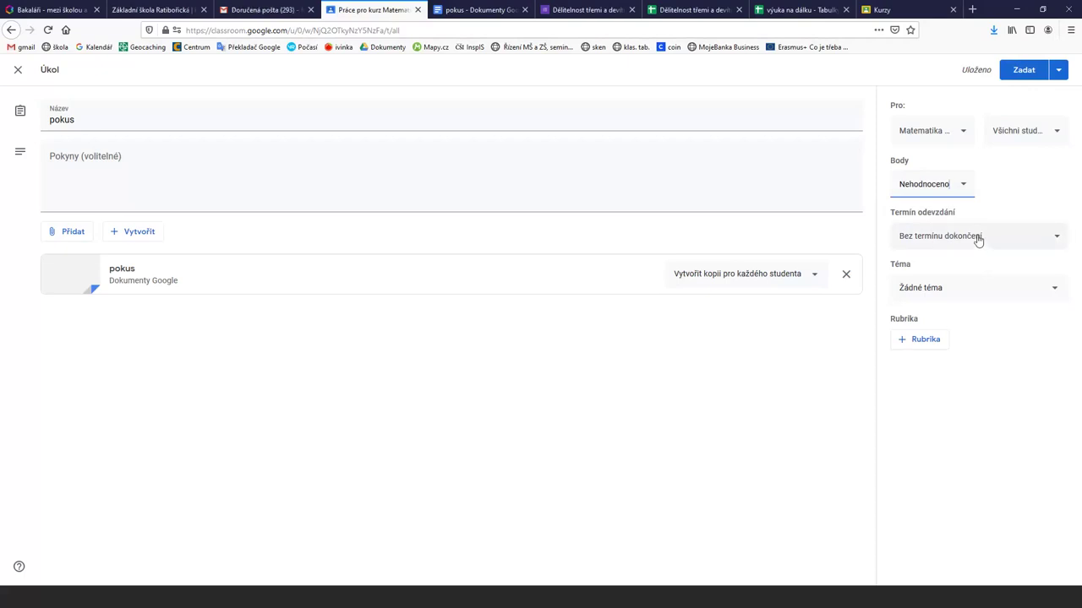
pyautogui.click(977, 239)
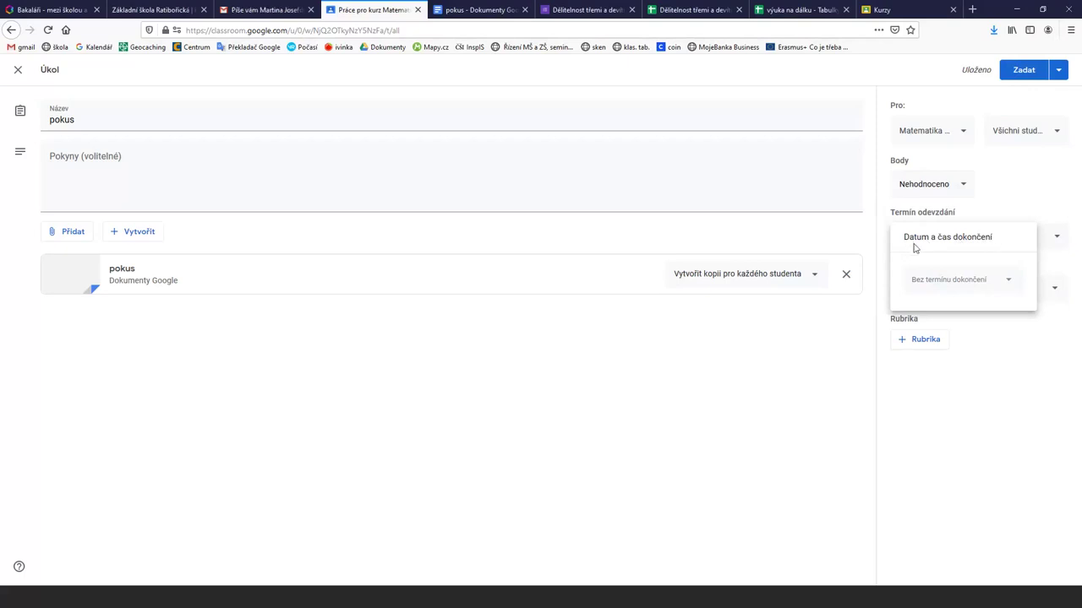
pyautogui.click(948, 285)
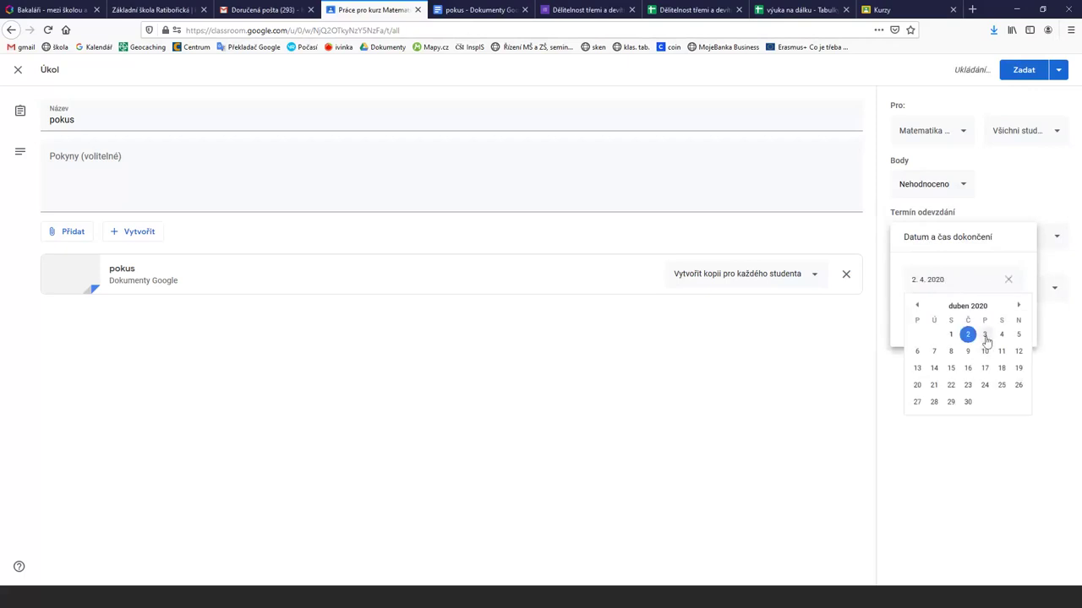
pyautogui.click(984, 337)
pyautogui.click(953, 319)
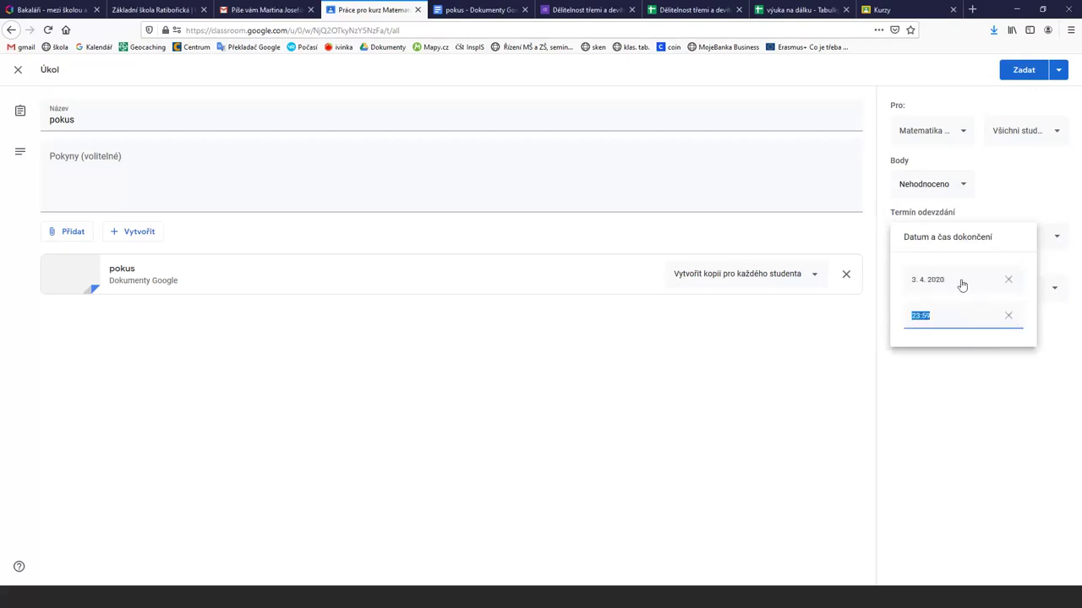
pyautogui.click(1073, 339)
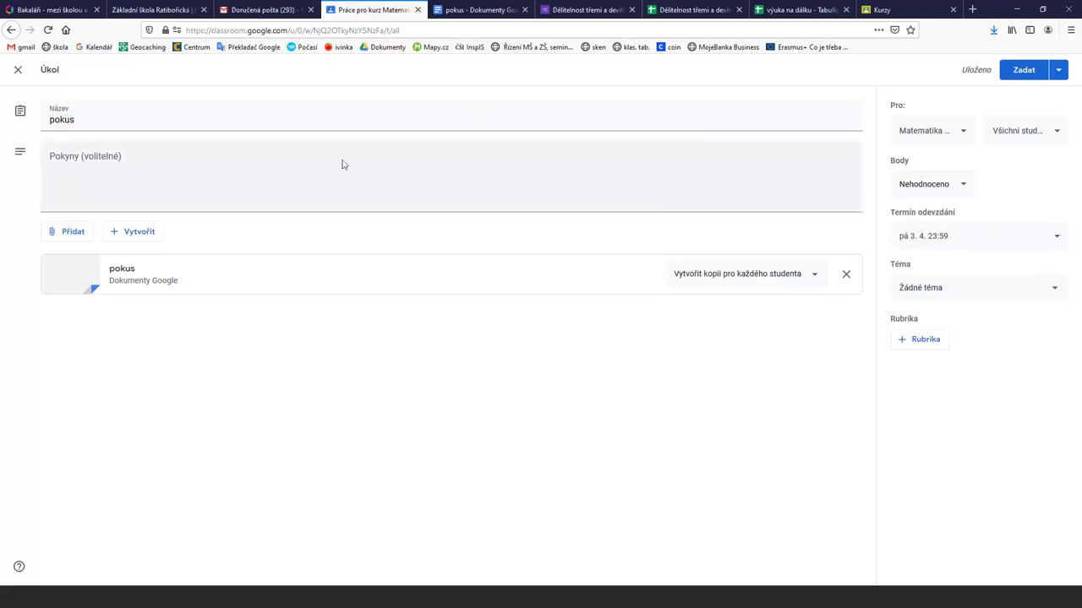
pyautogui.click(16, 69)
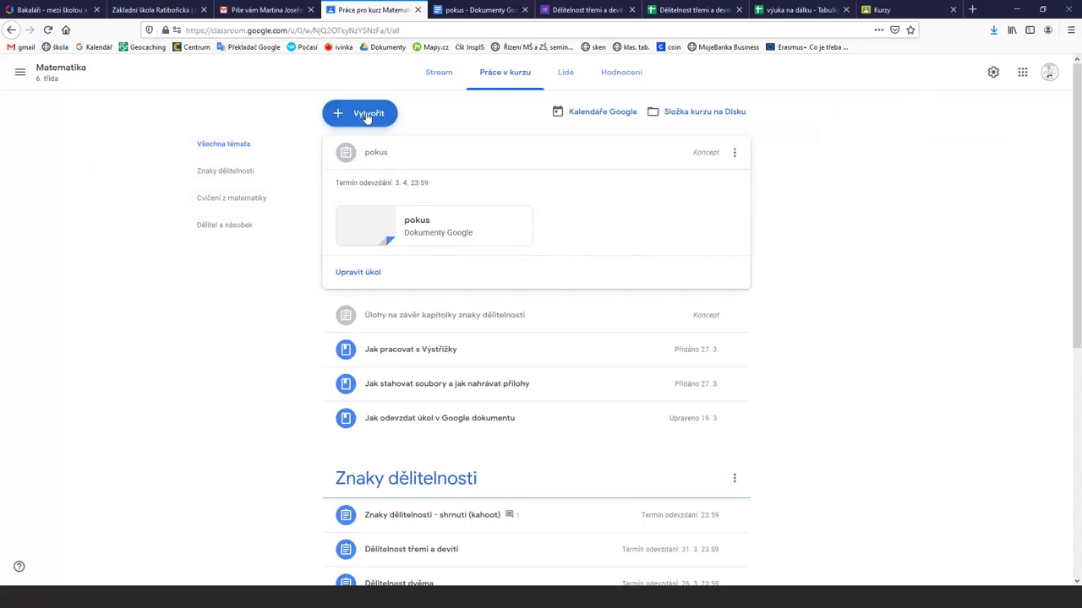
# - Look at the item types that can be created in the course and at the topic sections of the classwork list
pyautogui.click(366, 117)
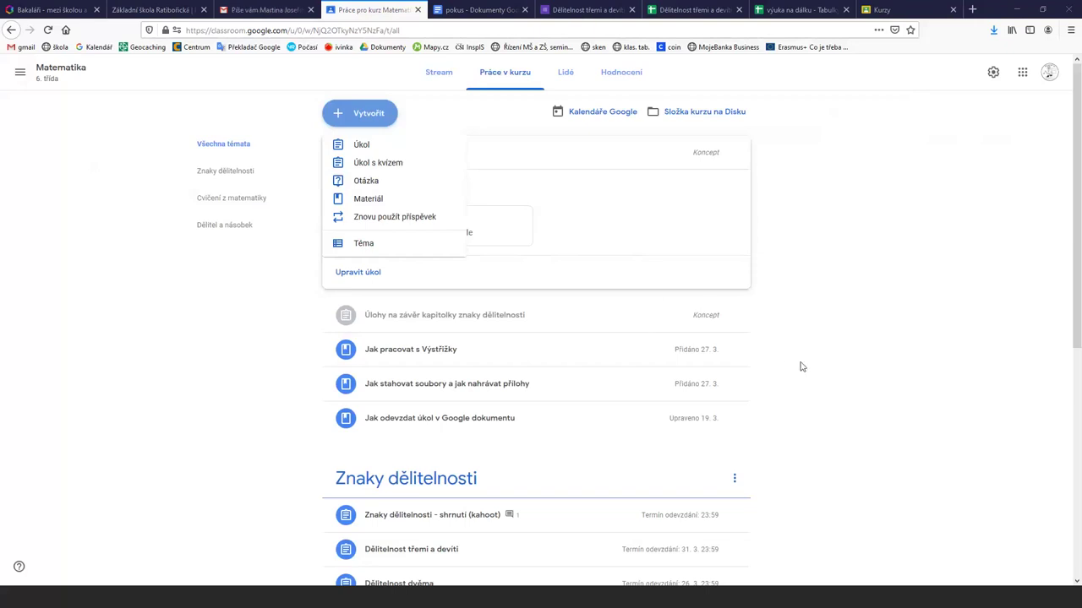
pyautogui.click(816, 383)
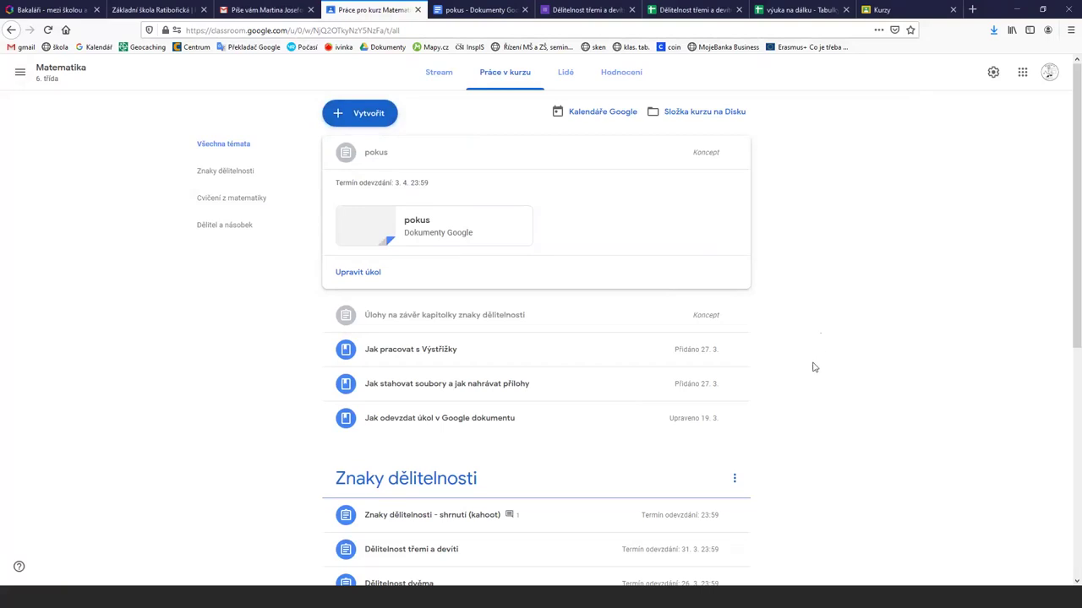
pyautogui.scroll(-3, 814, 368)
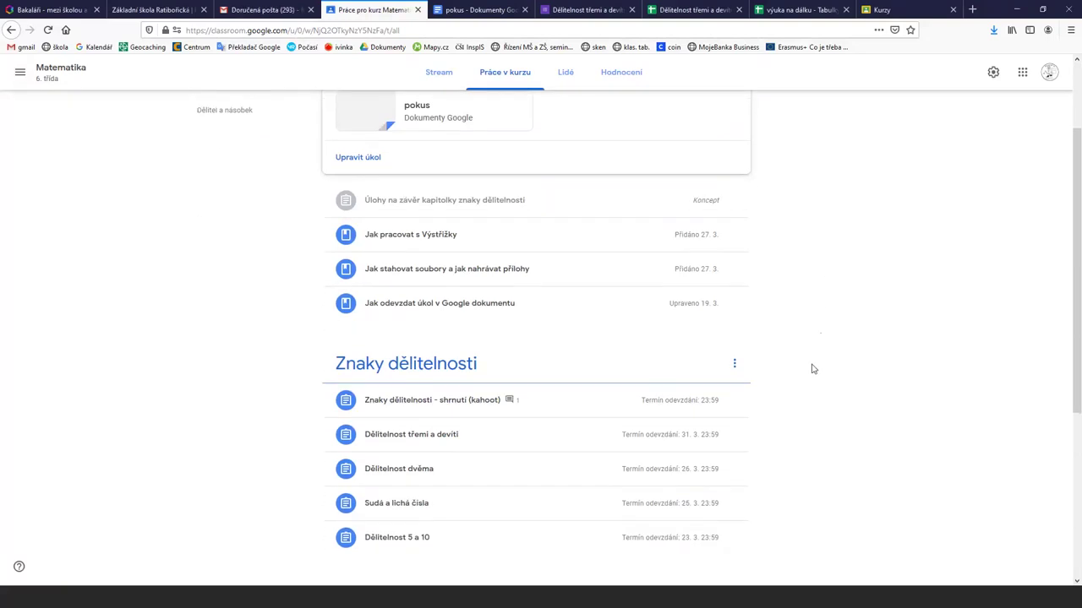
pyautogui.scroll(-4, 813, 369)
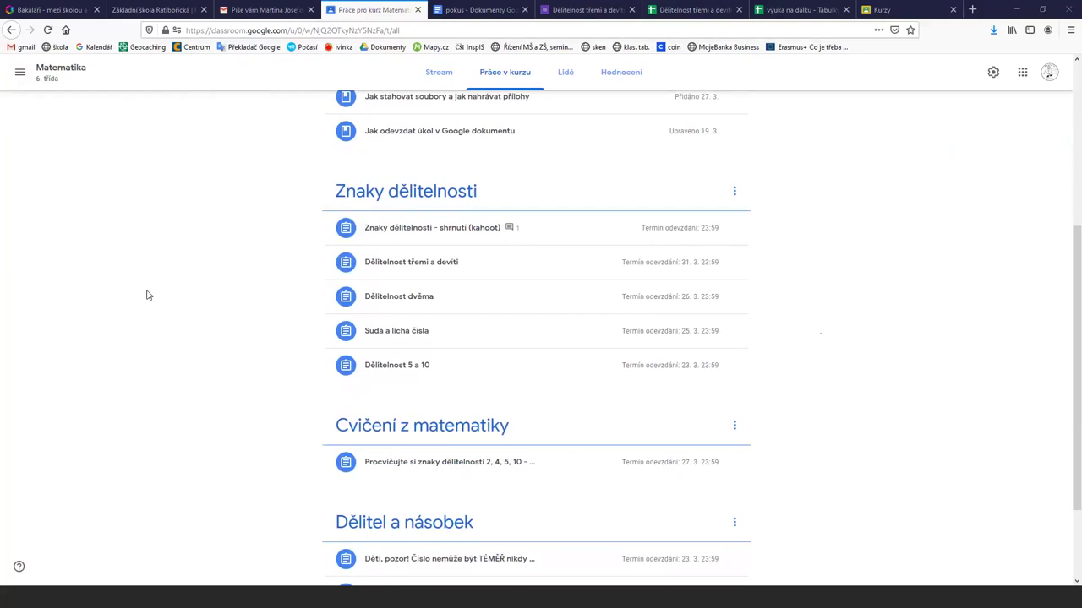
pyautogui.scroll(4, 913, 270)
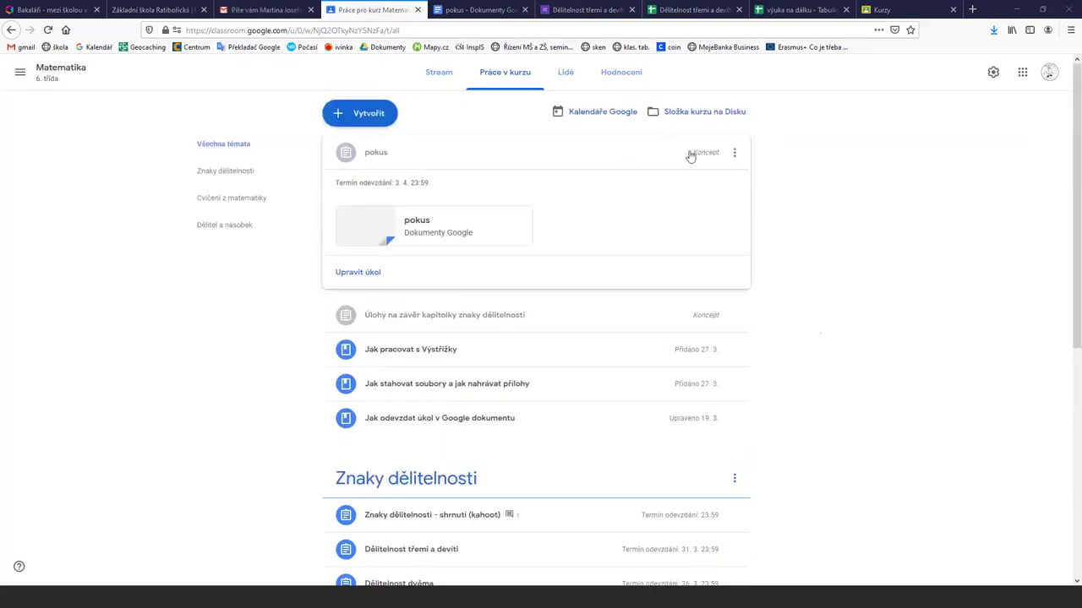
# - Check which topics the pokus draft can be assigned to, close it unchanged and review the topics on the classwork page
pyautogui.click(735, 155)
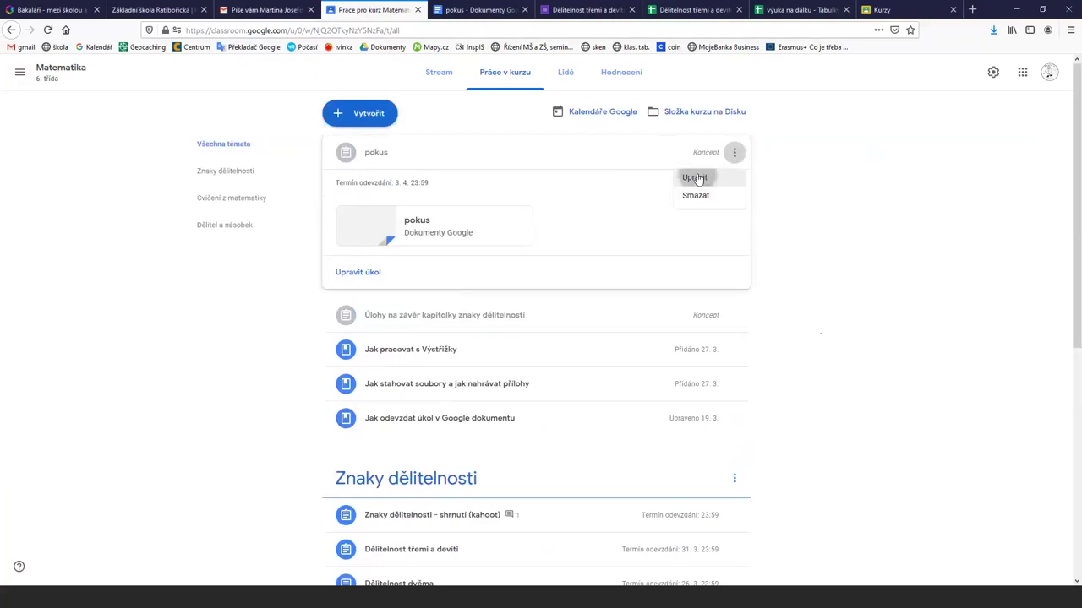
pyautogui.click(695, 179)
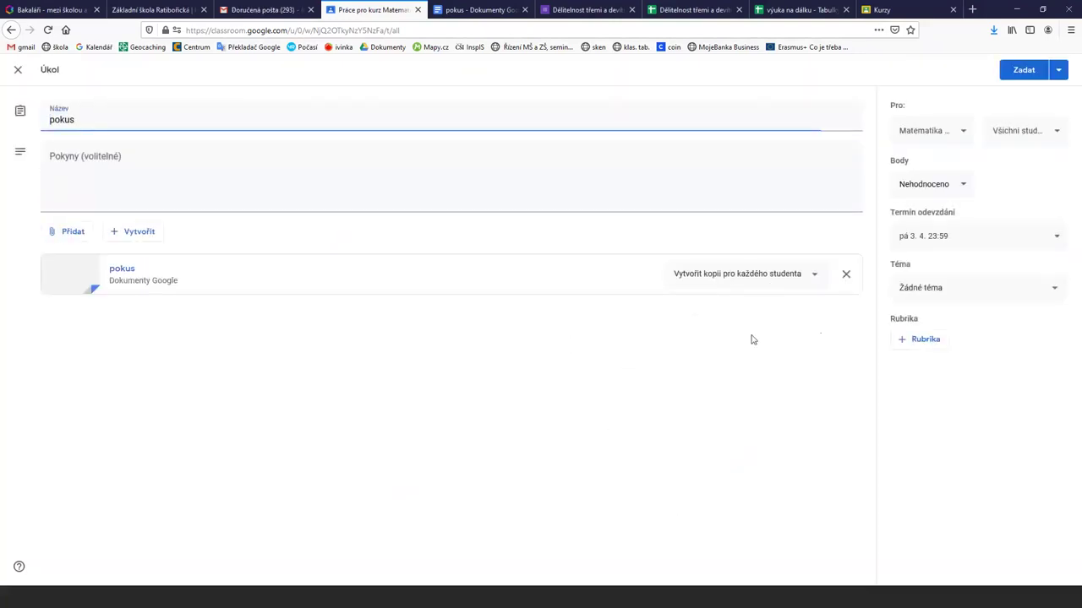
pyautogui.click(1055, 292)
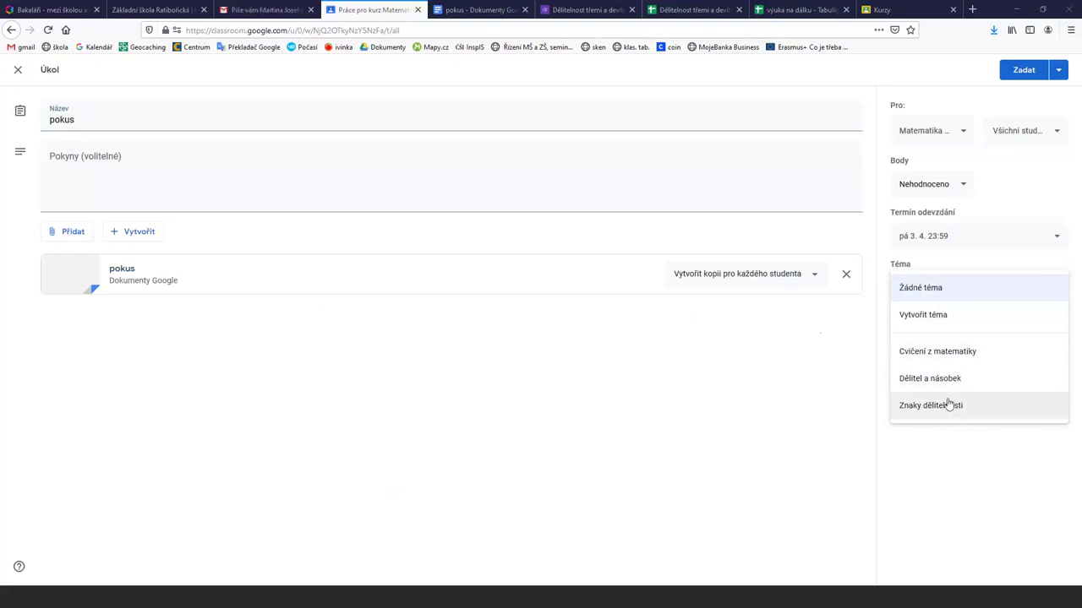
pyautogui.click(17, 69)
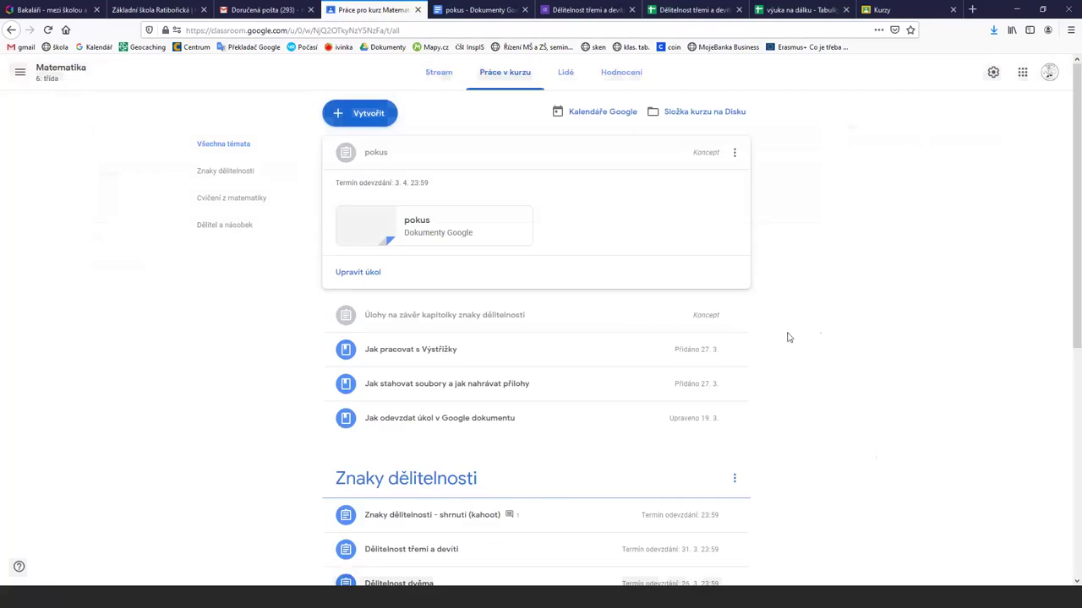
pyautogui.scroll(-5, 799, 372)
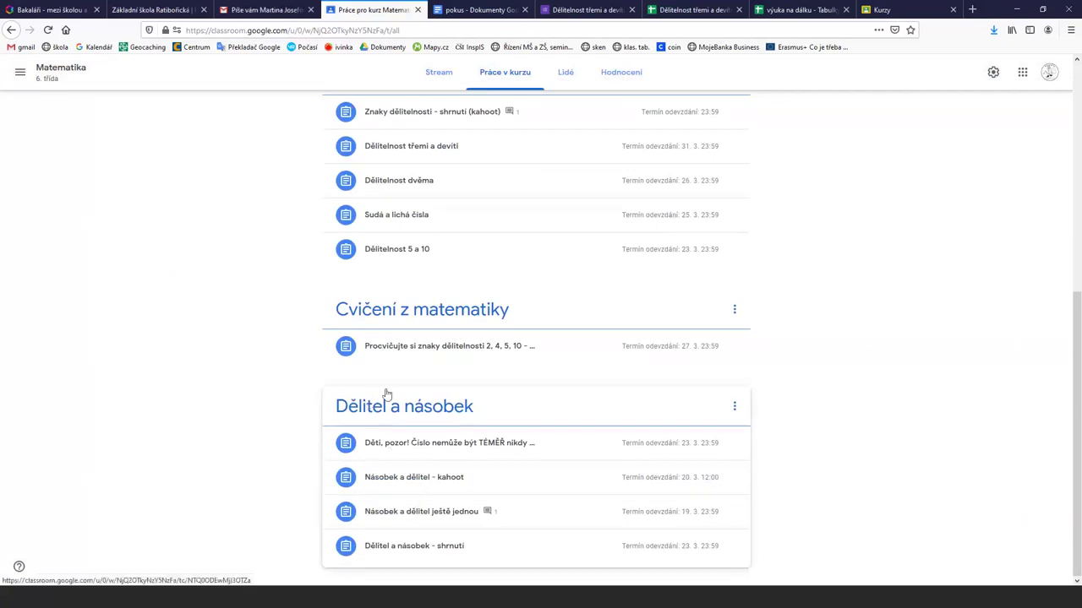
pyautogui.scroll(2, 827, 366)
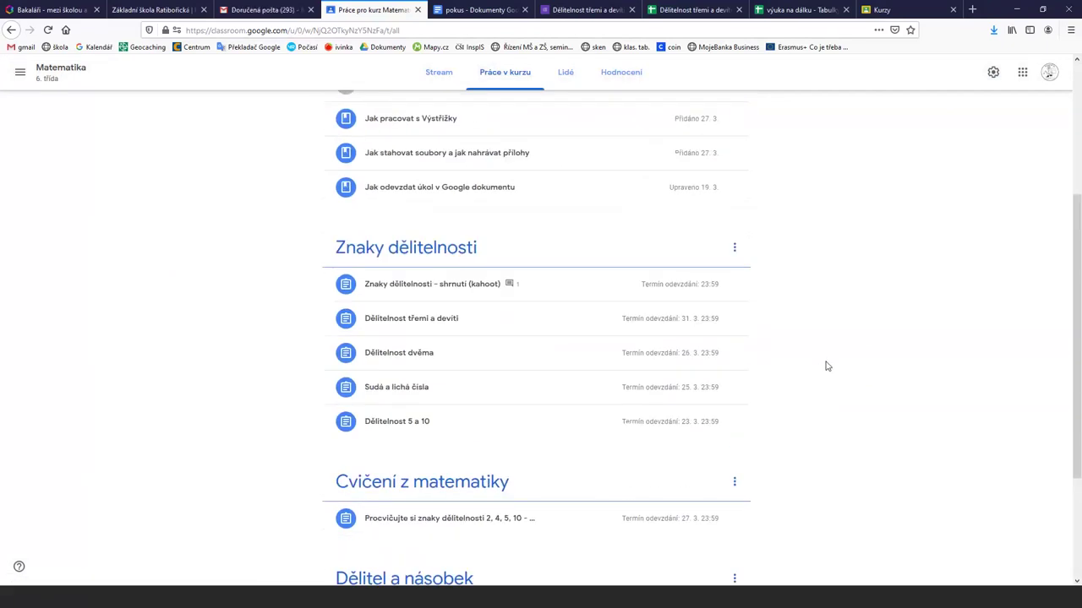
pyautogui.scroll(1, 827, 365)
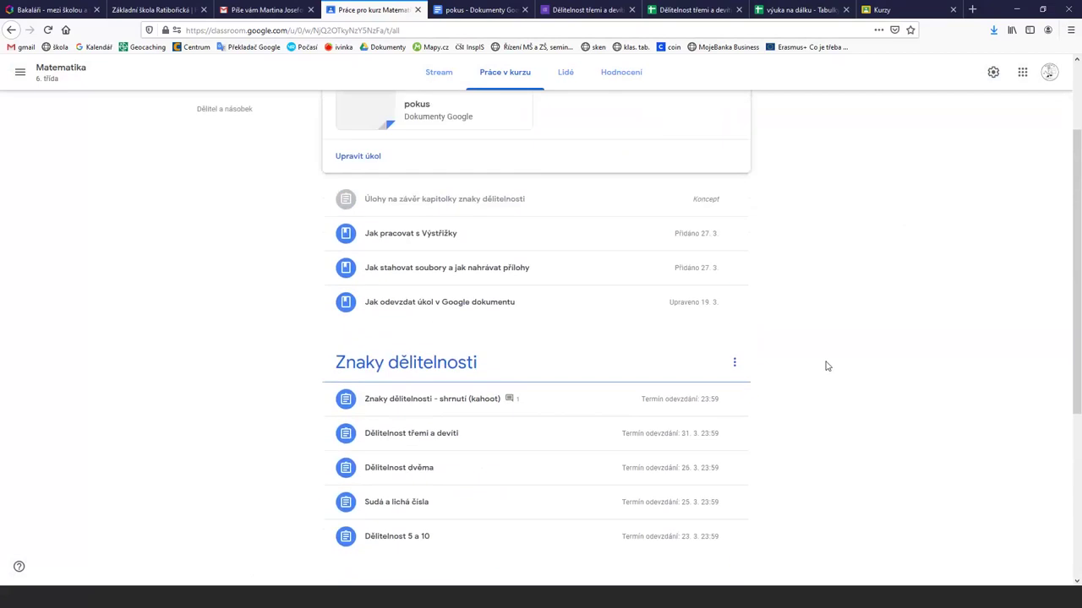
pyautogui.scroll(1, 827, 366)
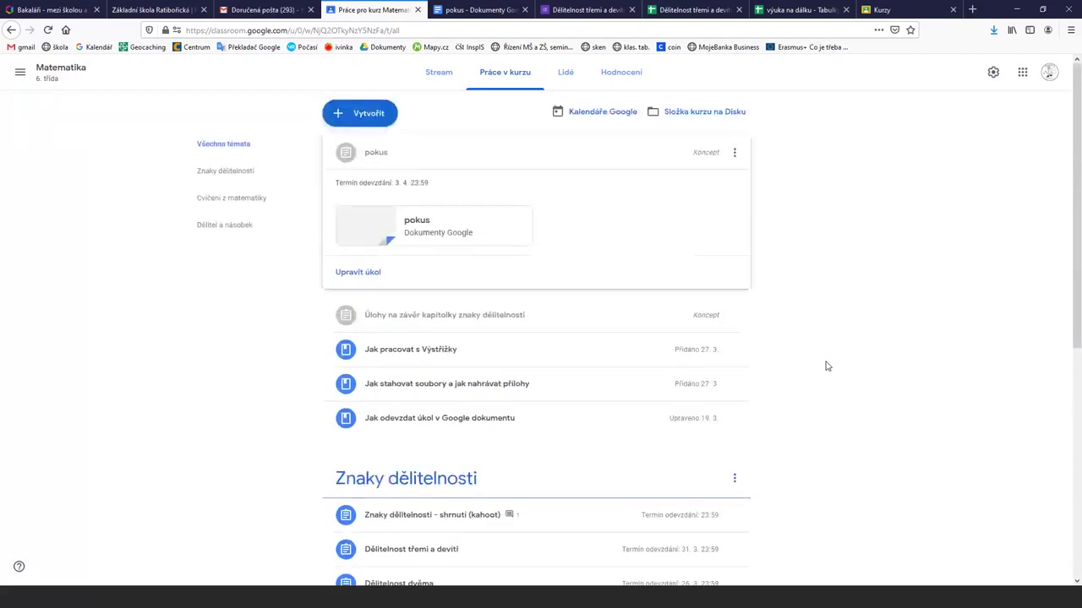
# - Create a new quiz assignment (Úkol s kvízem) in the course and open its attached Blank Quiz form
pyautogui.click(365, 128)
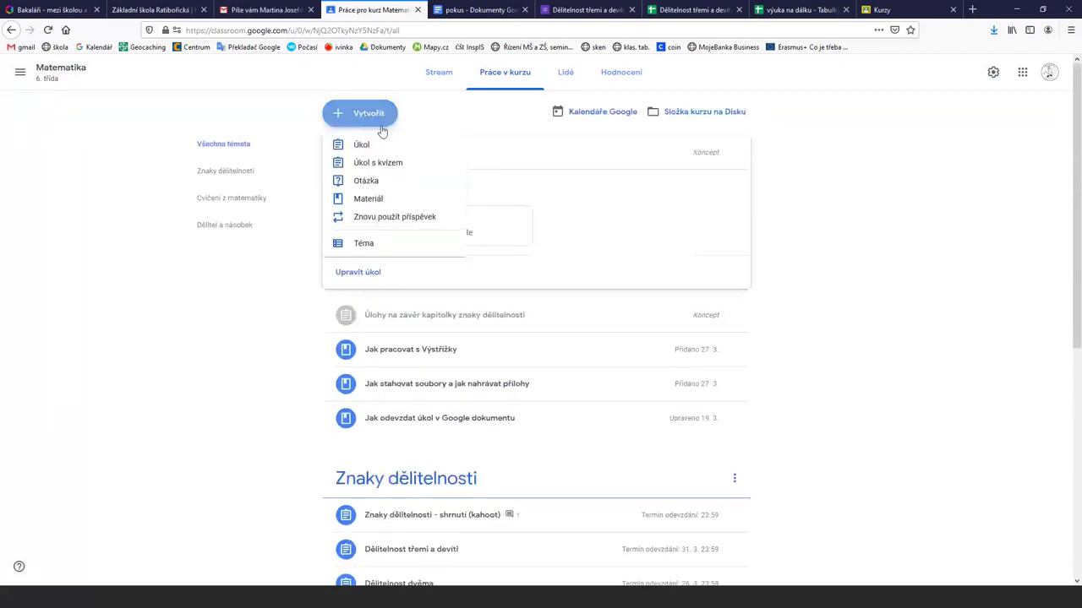
pyautogui.click(384, 165)
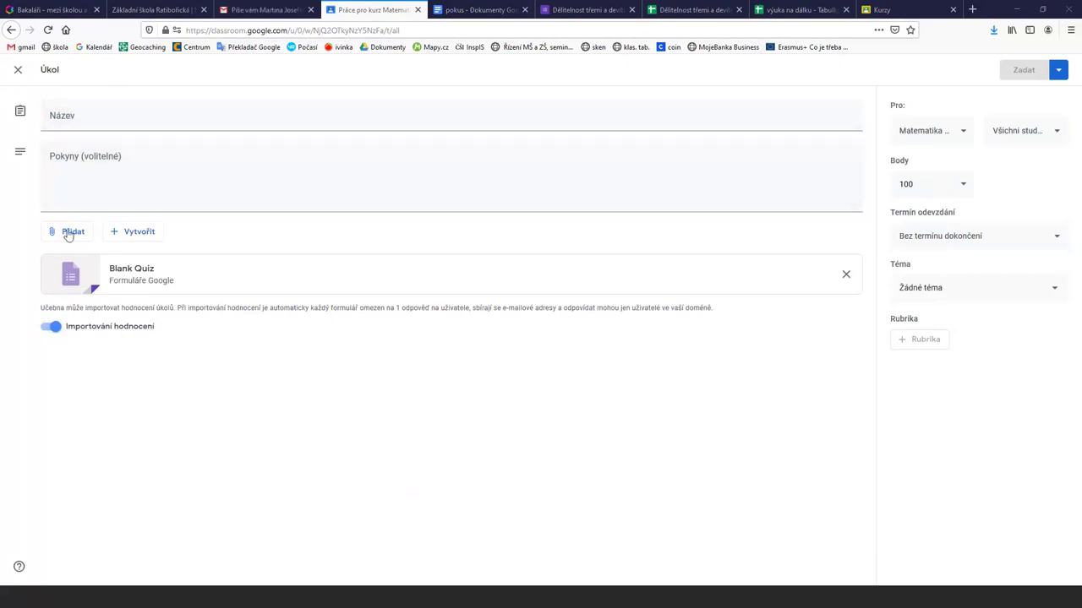
pyautogui.click(138, 275)
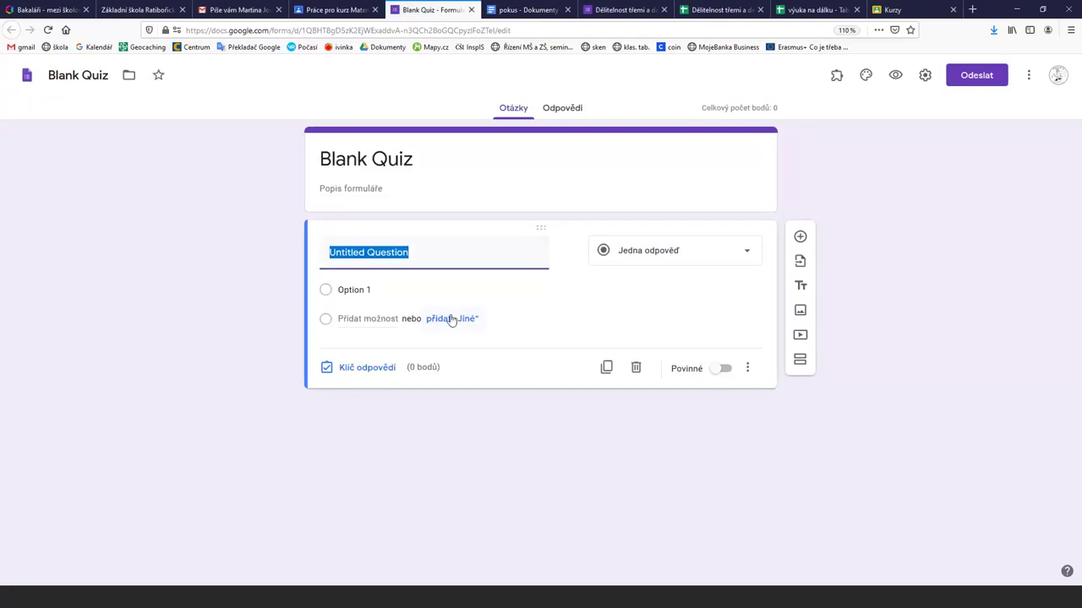
# - Set both the quiz form's heading and its file name to Pokus
pyautogui.click(413, 159)
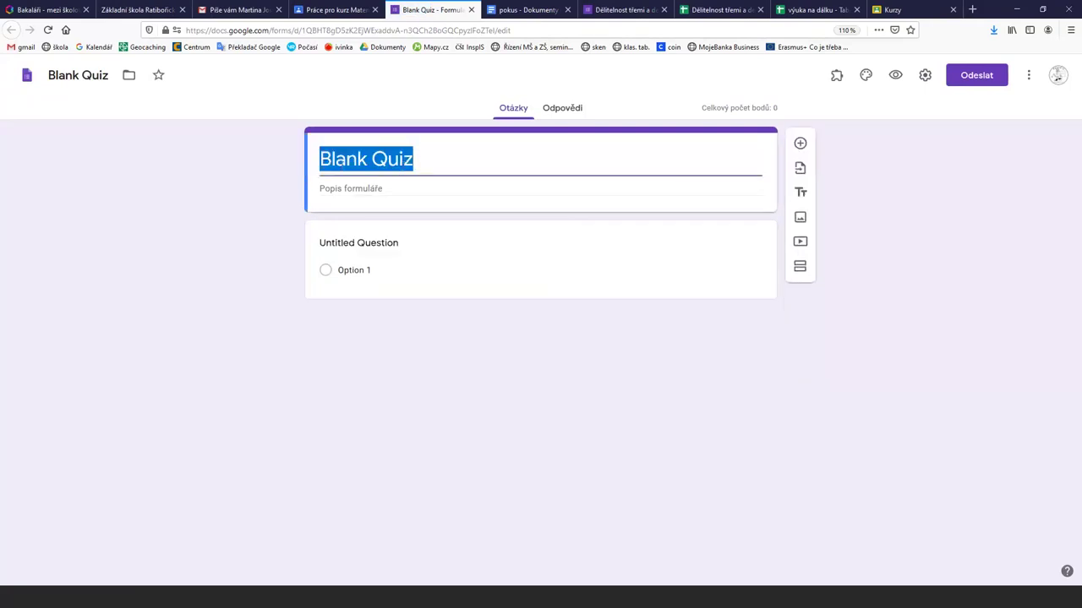
pyautogui.write('Pokus')
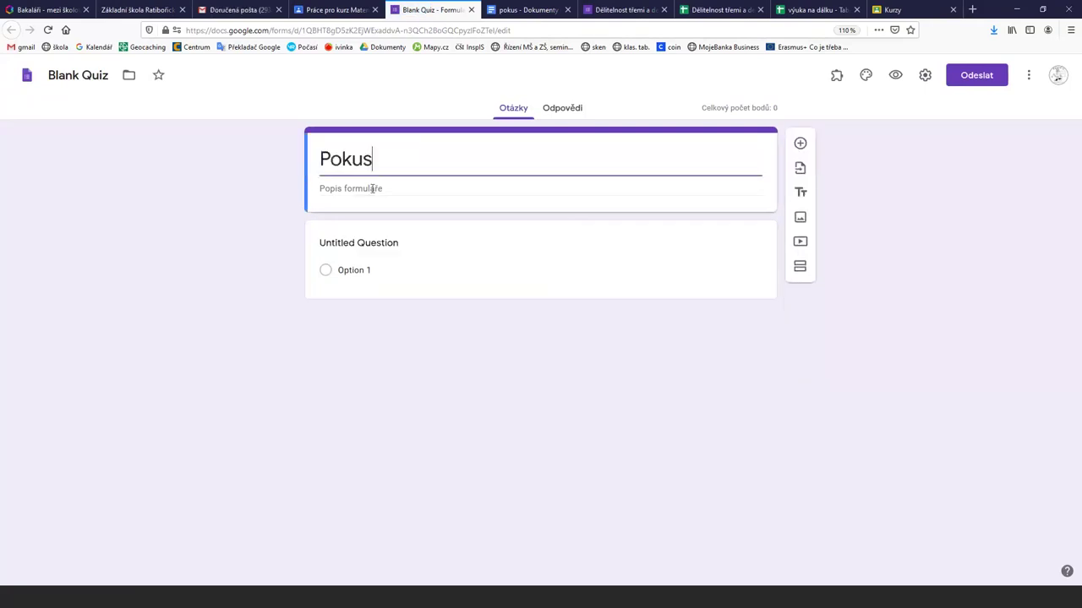
pyautogui.moveTo(106, 75); pyautogui.dragTo(46, 76)
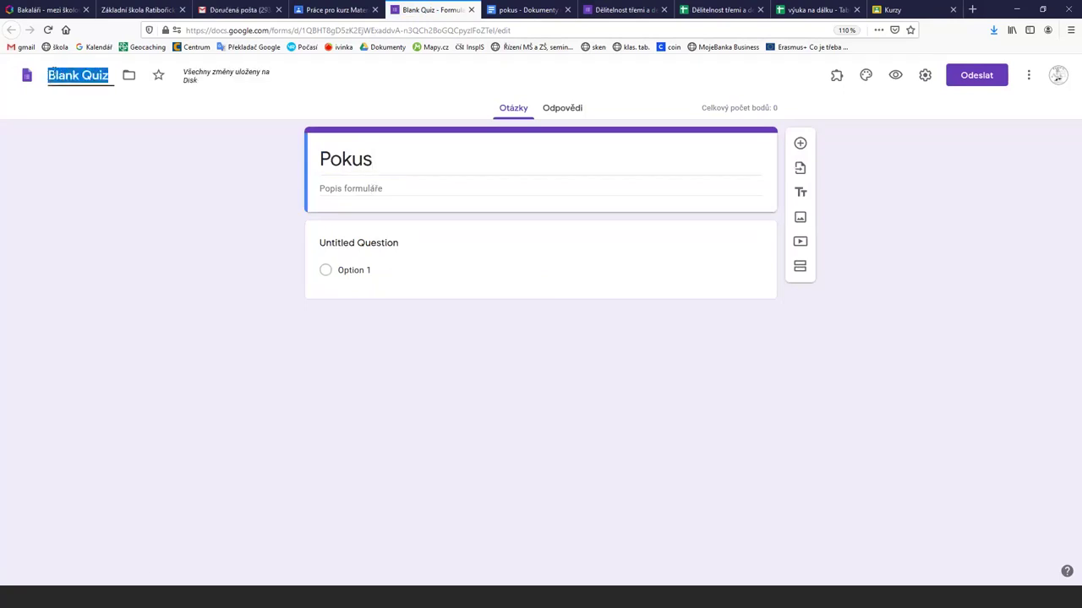
pyautogui.write('Pokus')
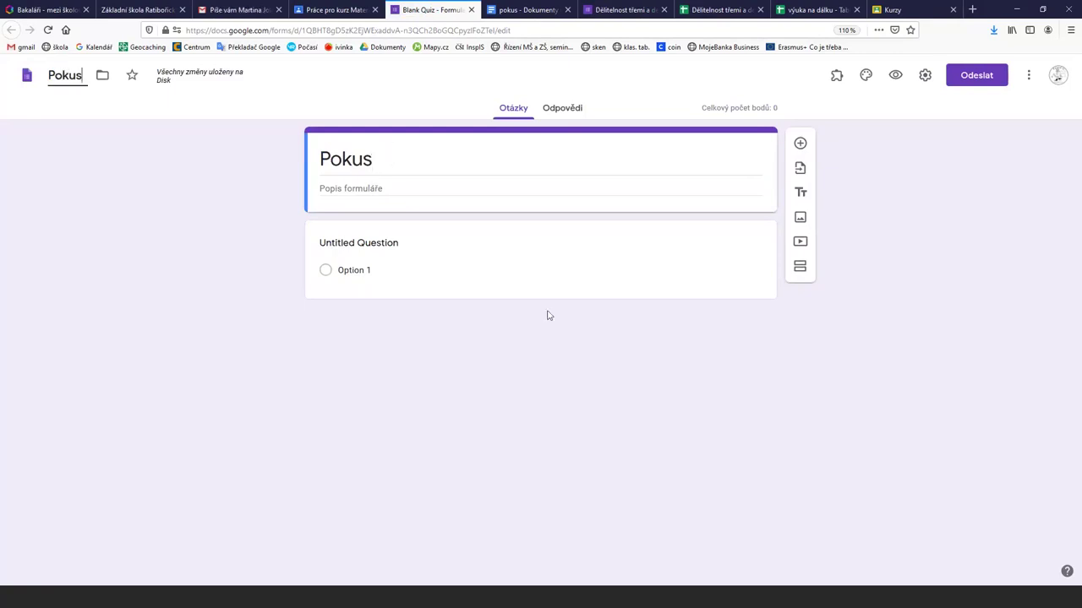
# - Check the available question types, keep Jedna odpověď and set the first question's text to pokus
pyautogui.click(527, 243)
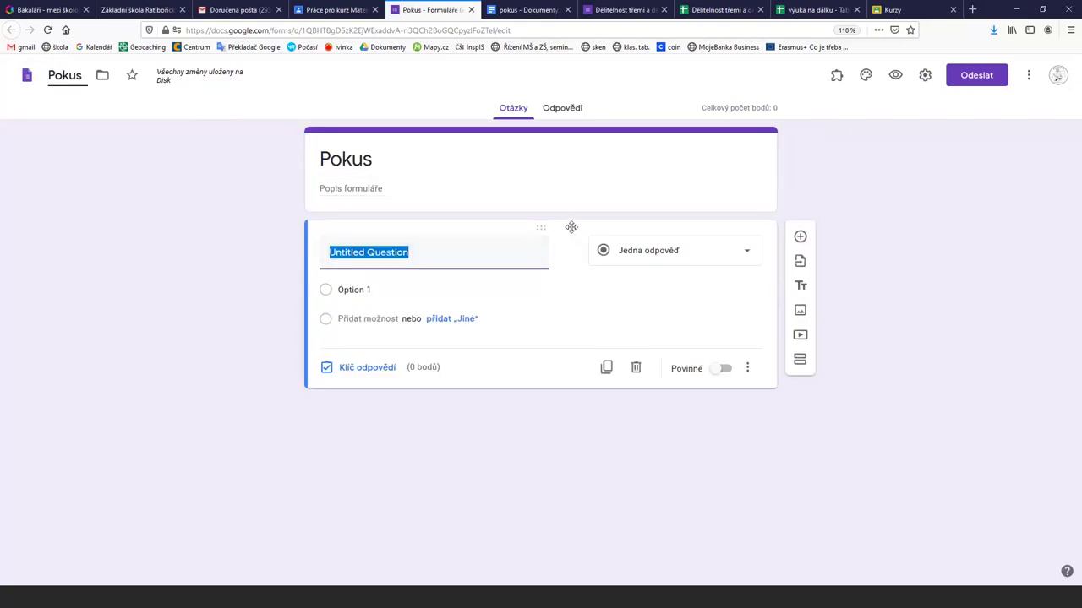
pyautogui.click(747, 255)
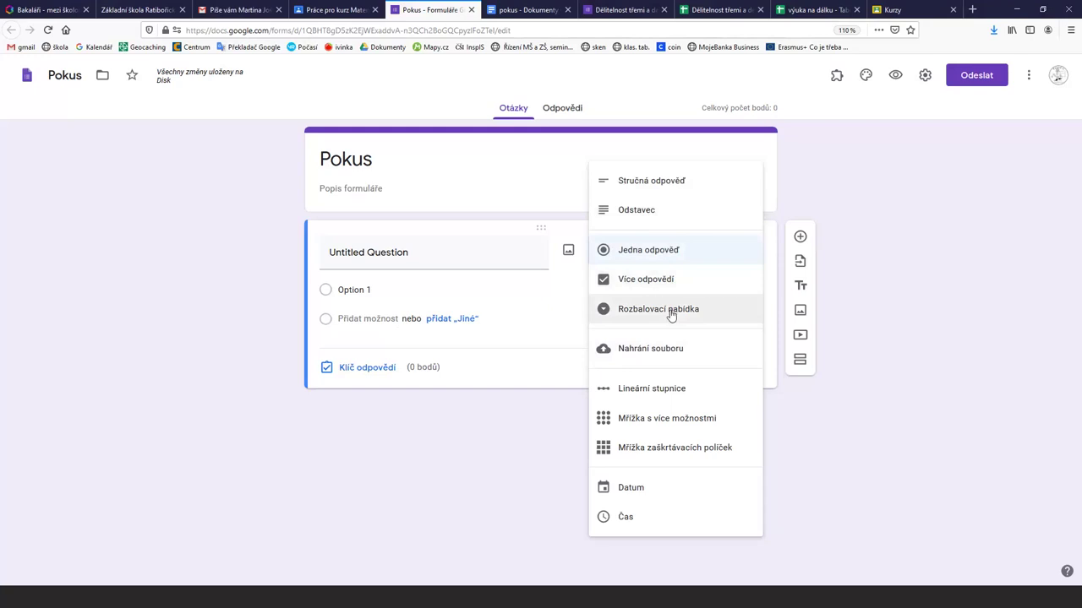
pyautogui.click(637, 253)
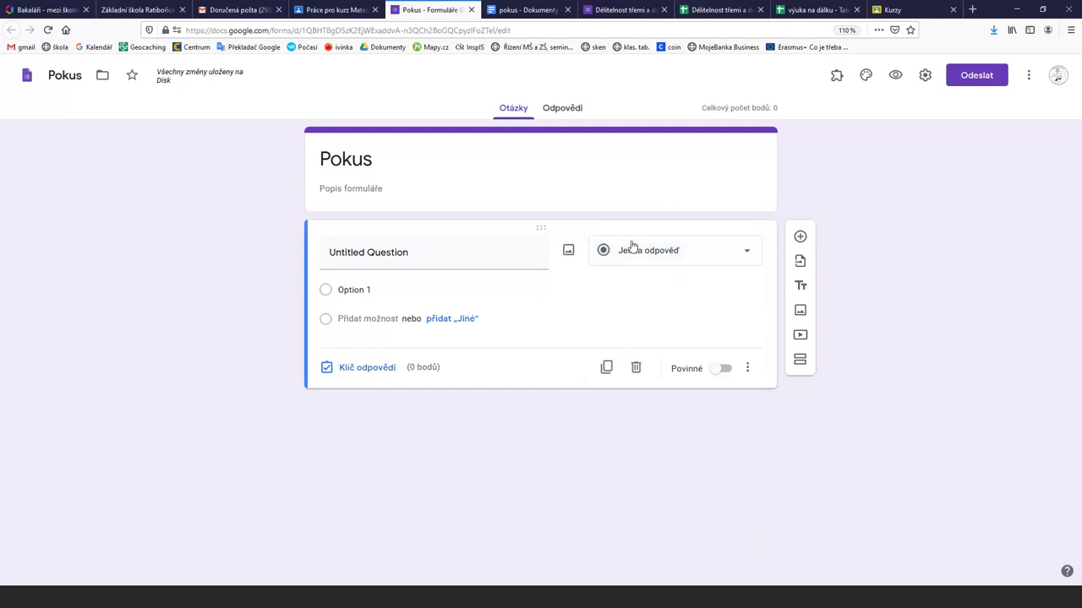
pyautogui.click(417, 255)
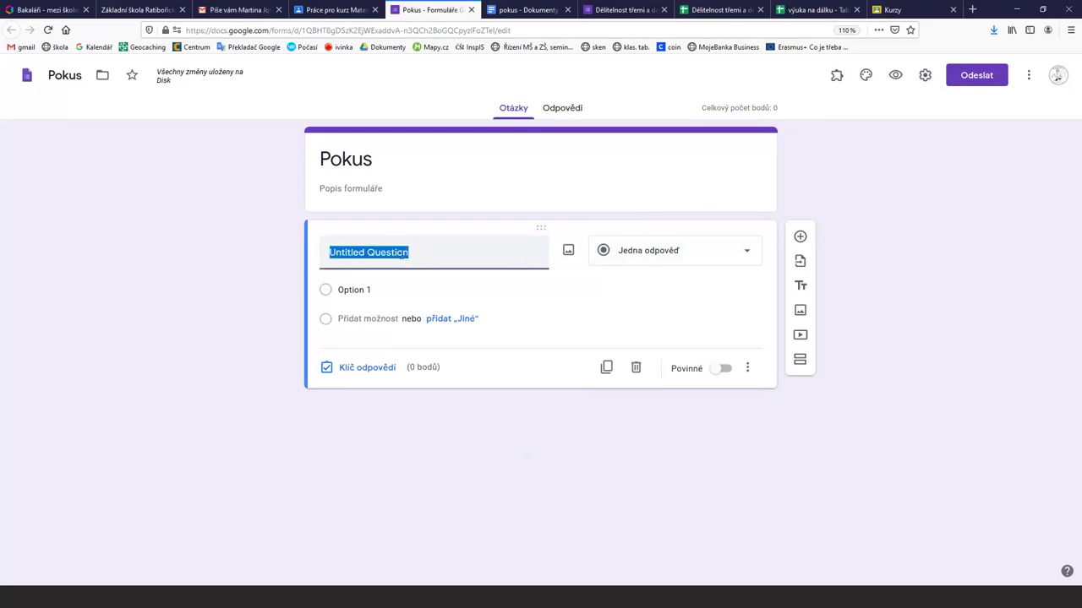
pyautogui.write('pokus')
# - Give the question the answer options A, B, C, D, E and F plus an open Jiná option
pyautogui.click(350, 290)
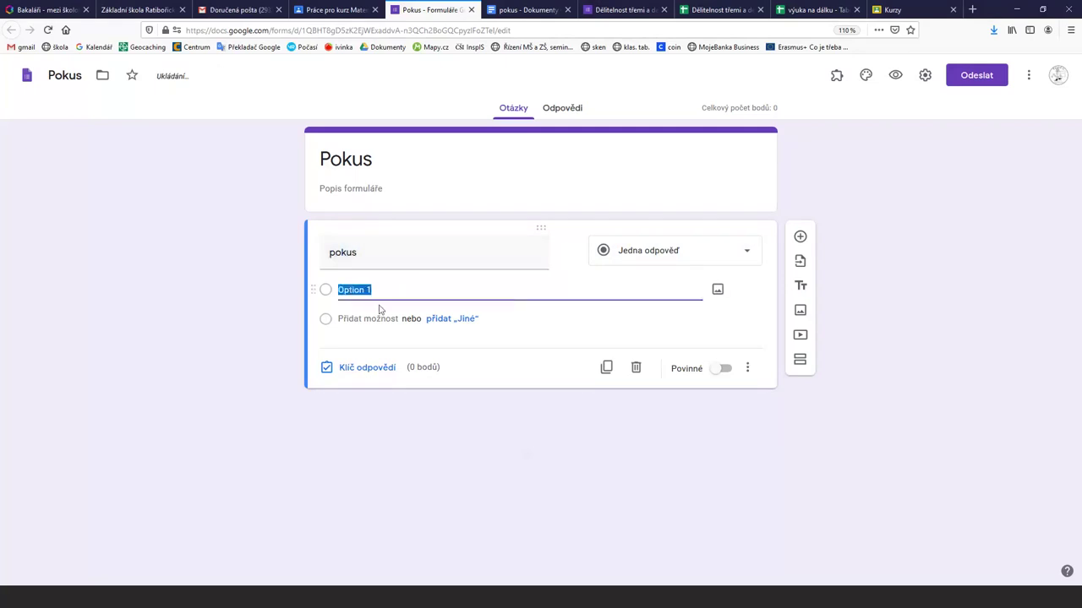
pyautogui.write('A')
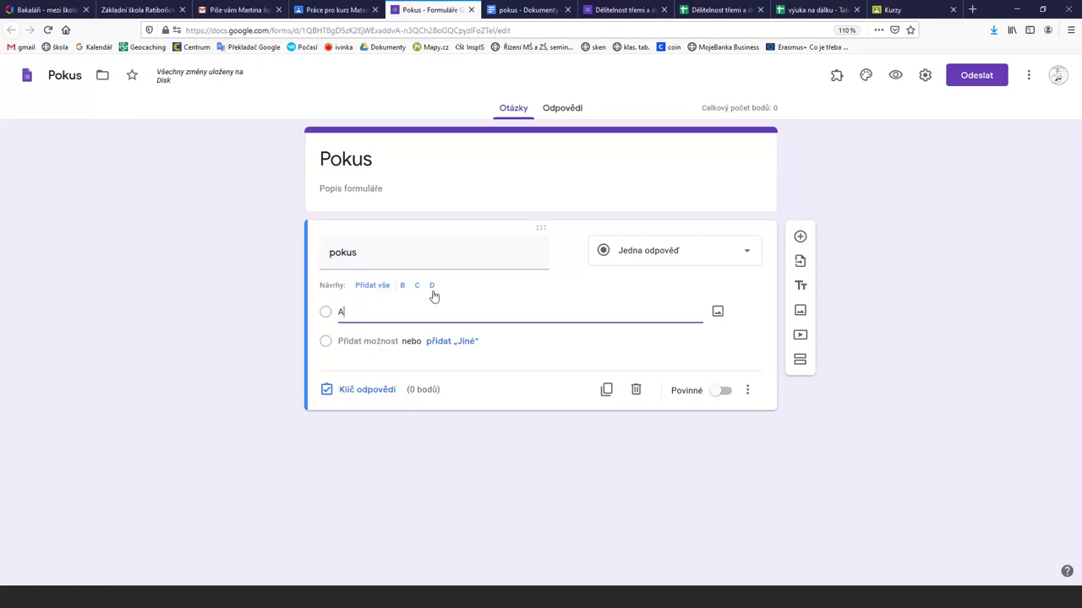
pyautogui.click(372, 286)
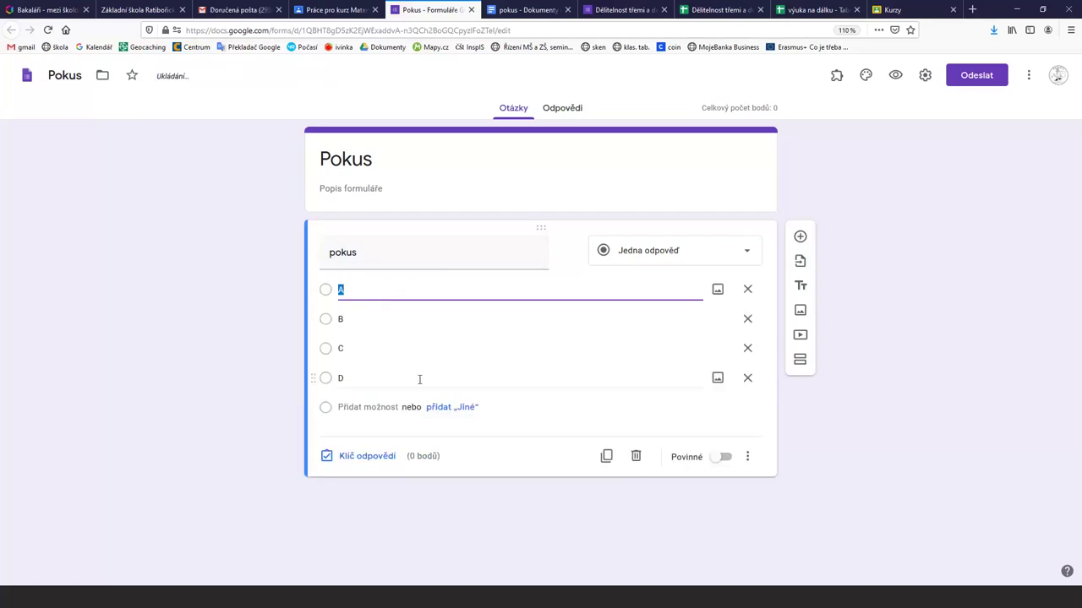
pyautogui.click(347, 407)
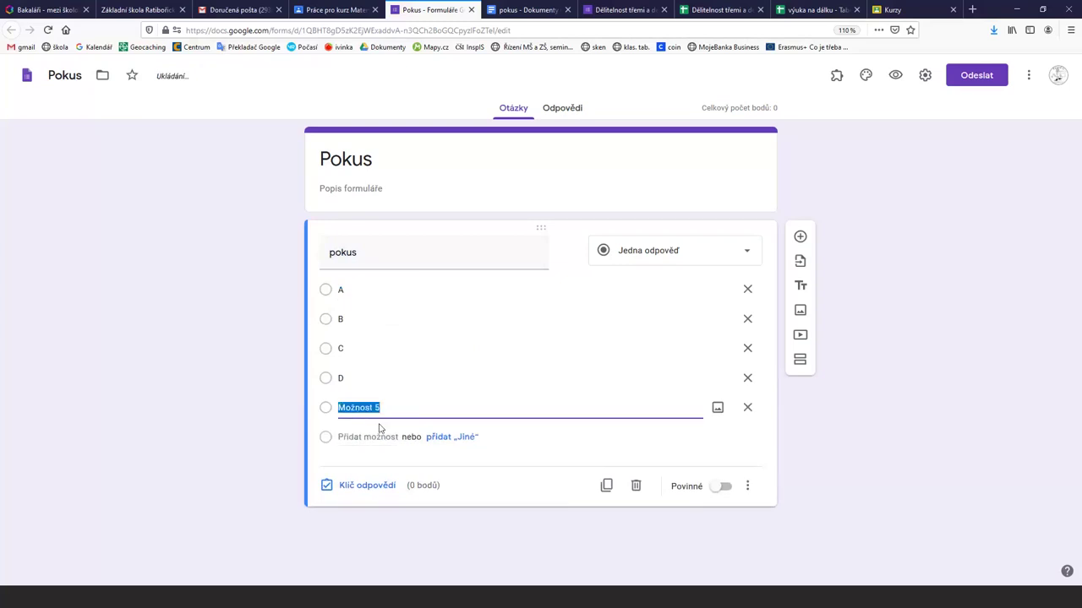
pyautogui.write('E')
pyautogui.click(365, 437)
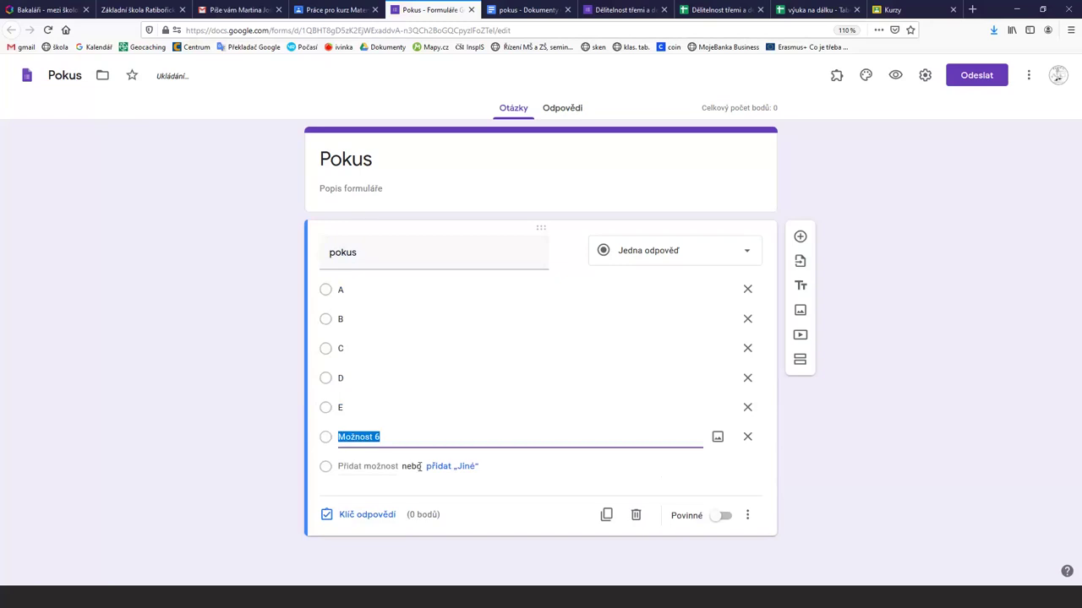
pyautogui.write('F')
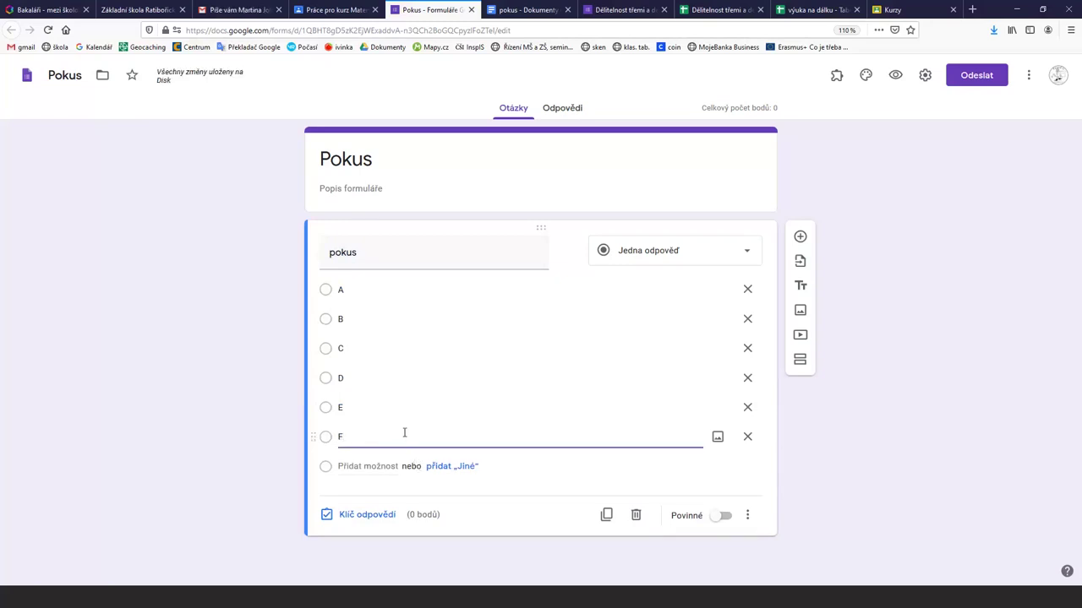
pyautogui.click(441, 470)
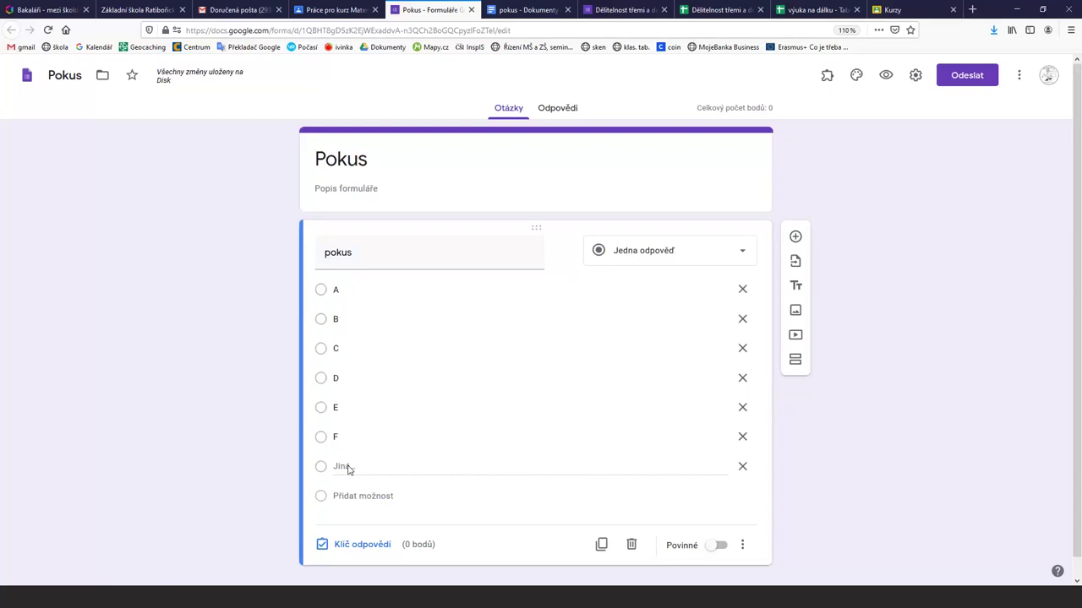
# - Mark B as the correct answer in the answer key, viewing the feedback for incorrect and correct answers without adding any
pyautogui.click(361, 546)
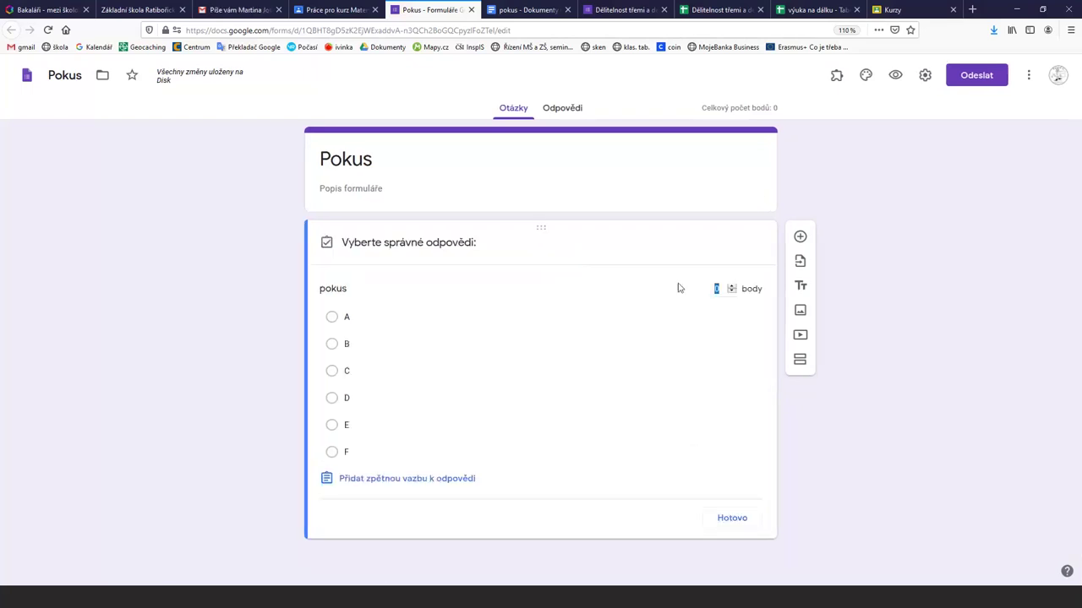
pyautogui.click(332, 344)
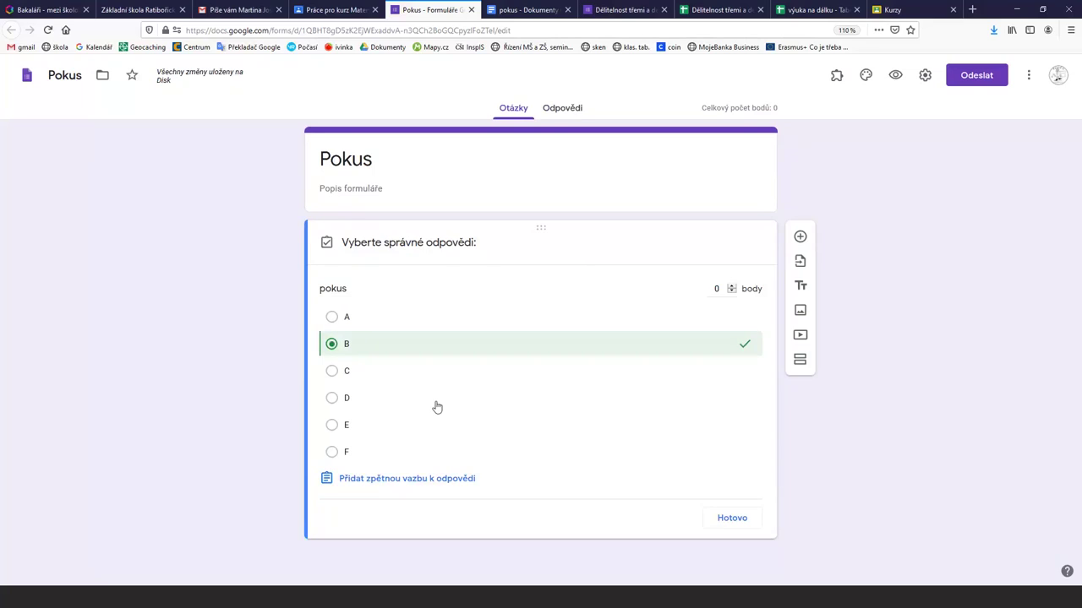
pyautogui.click(406, 480)
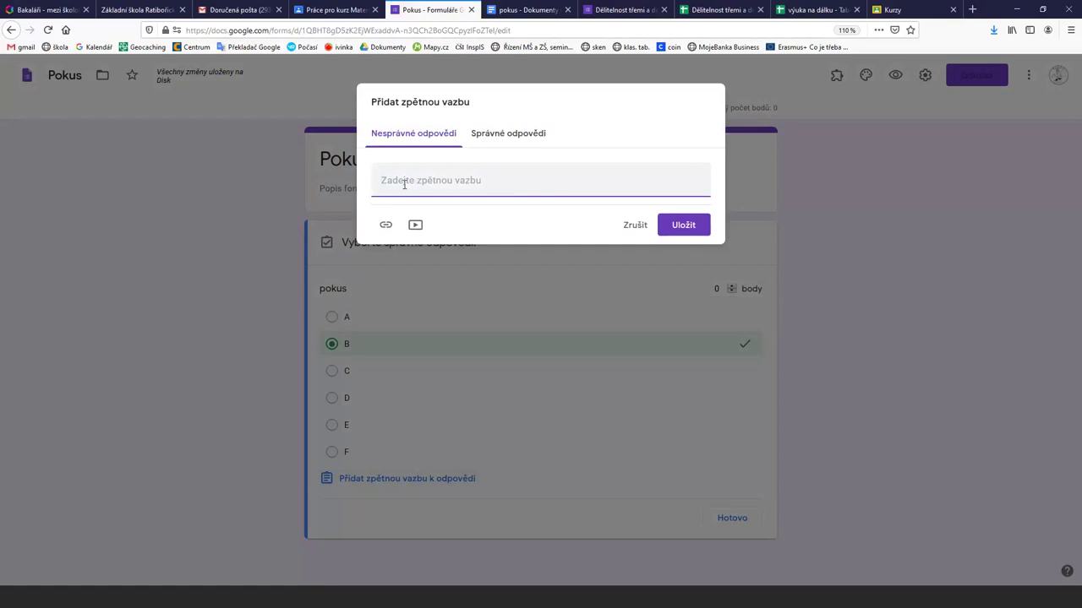
pyautogui.click(502, 138)
pyautogui.click(446, 180)
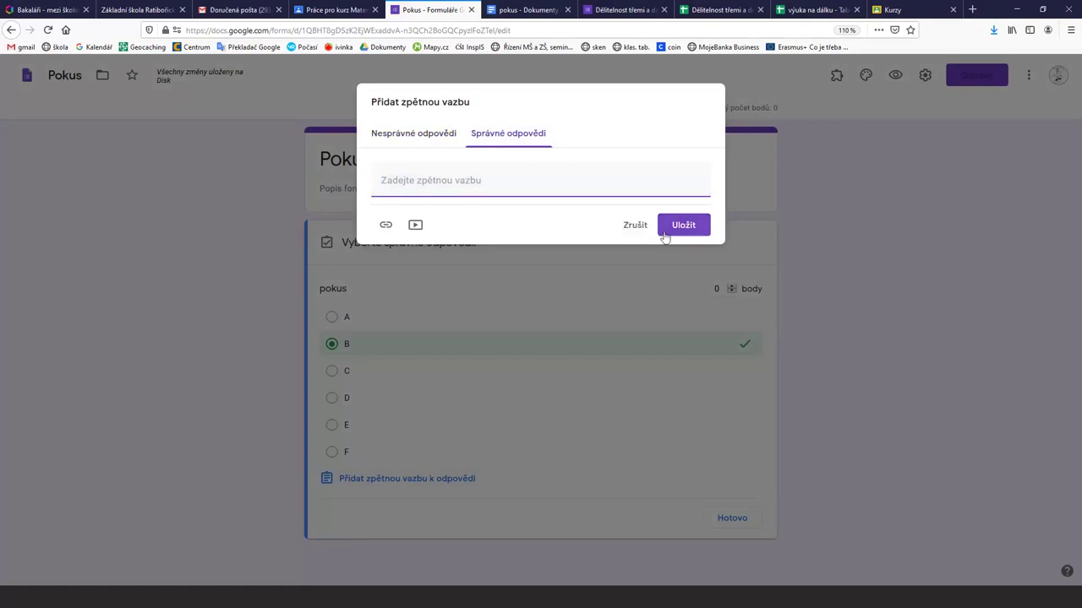
pyautogui.click(636, 232)
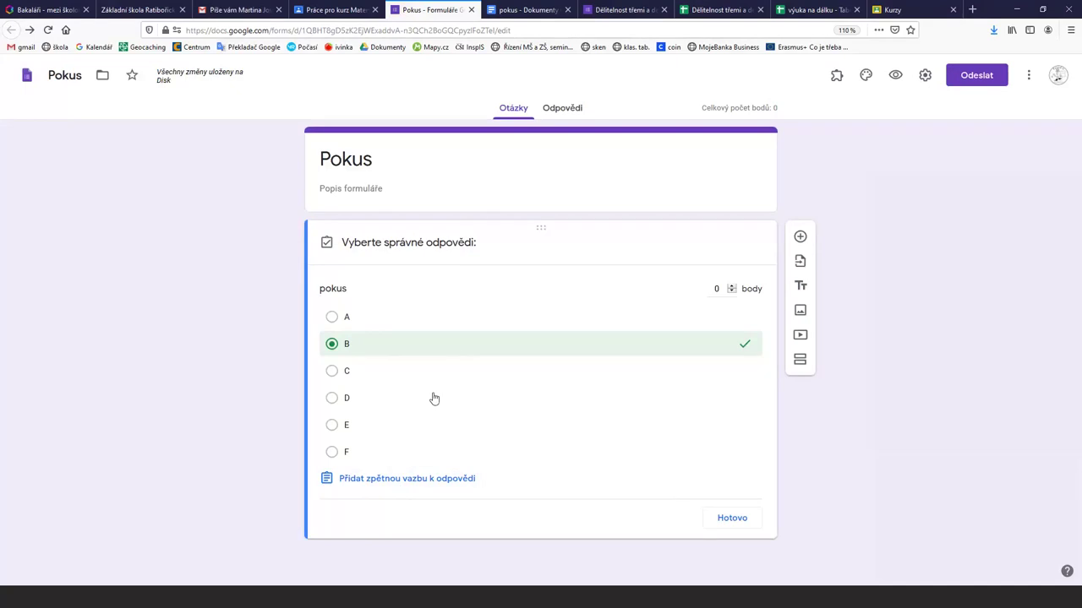
pyautogui.click(731, 518)
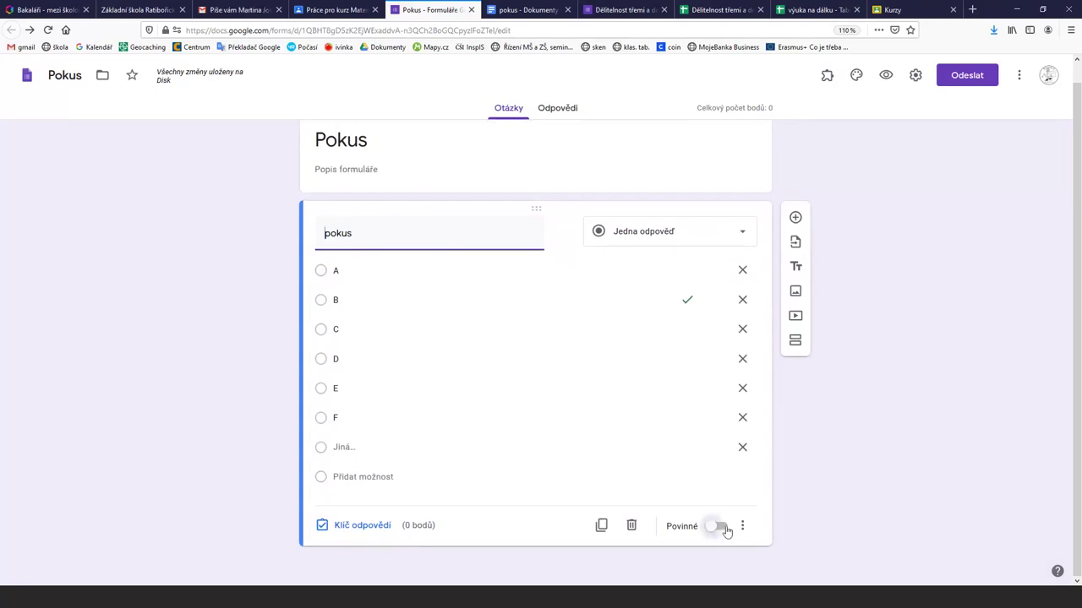
# - Make the question required (Povinné) and turn on random ordering of its options
pyautogui.click(718, 526)
pyautogui.click(743, 529)
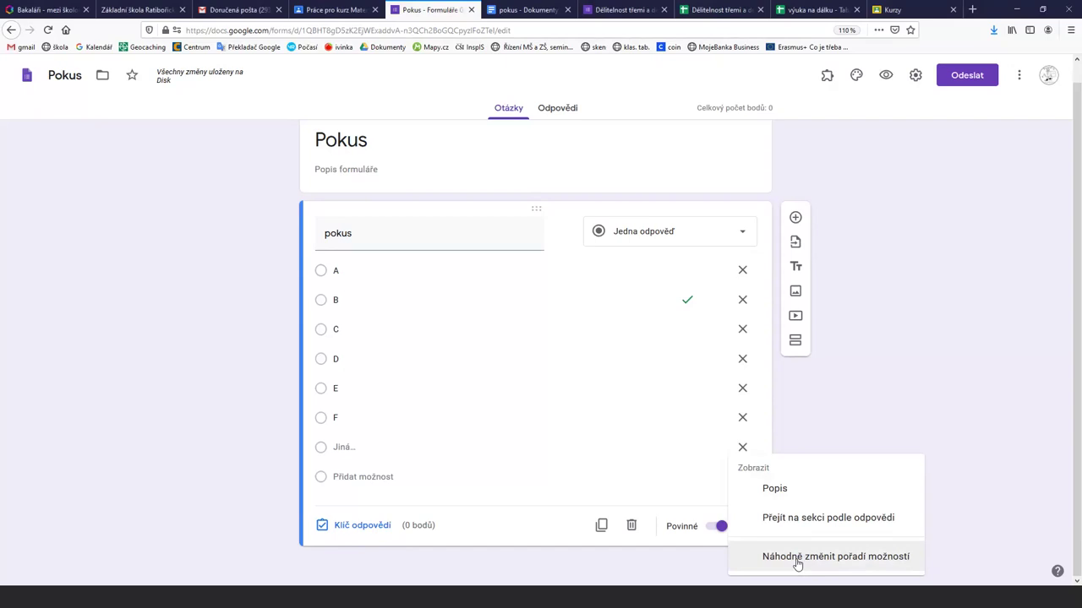
pyautogui.click(796, 561)
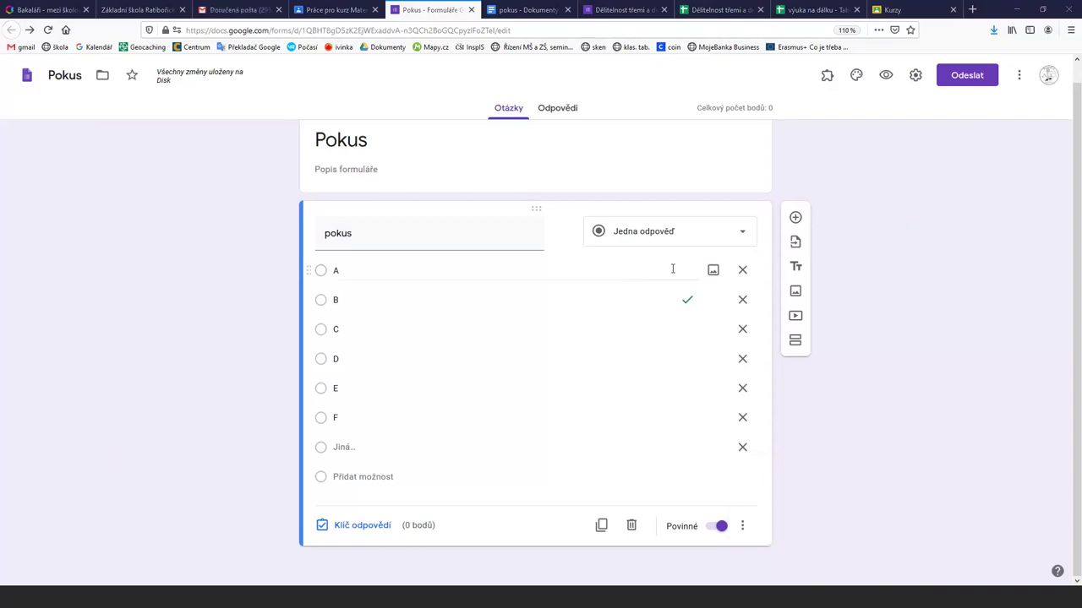
# - Change the question type to Více odpovědí and, in its answer key, add D as correct and set 2 points
pyautogui.click(743, 236)
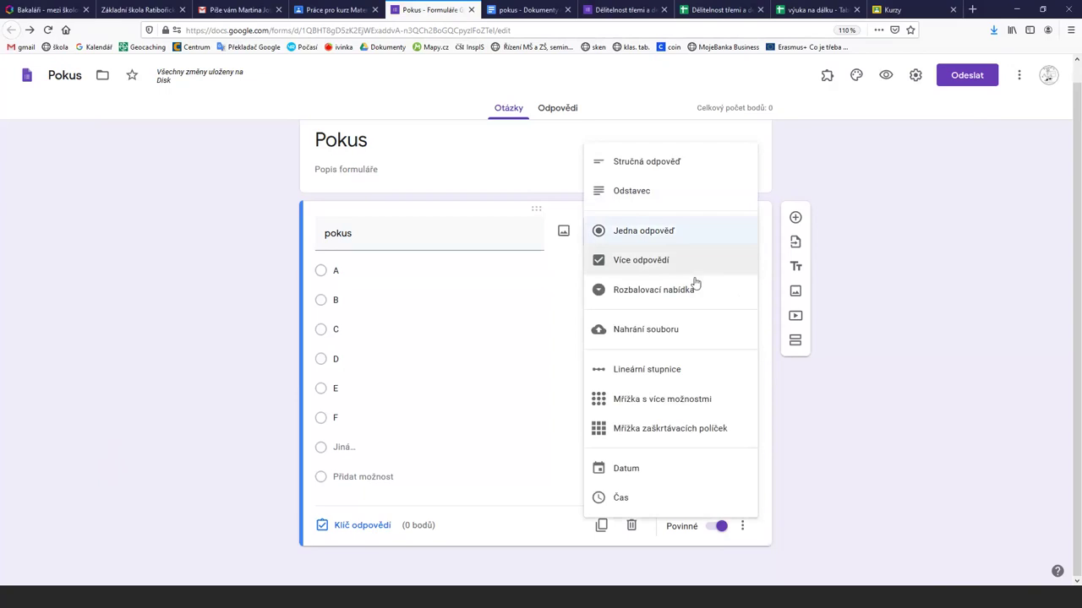
pyautogui.click(629, 261)
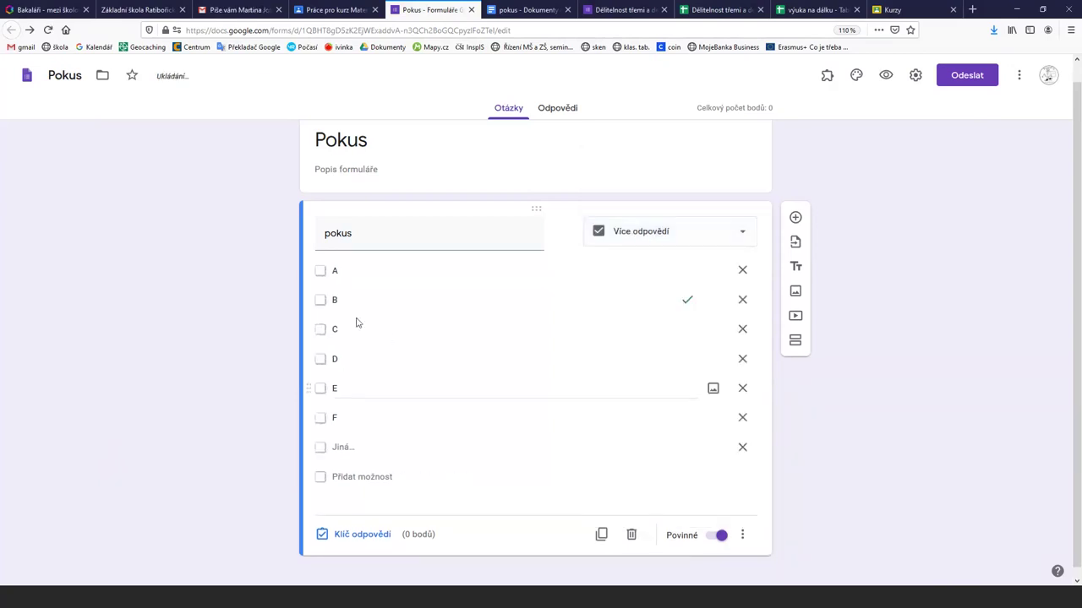
pyautogui.click(354, 535)
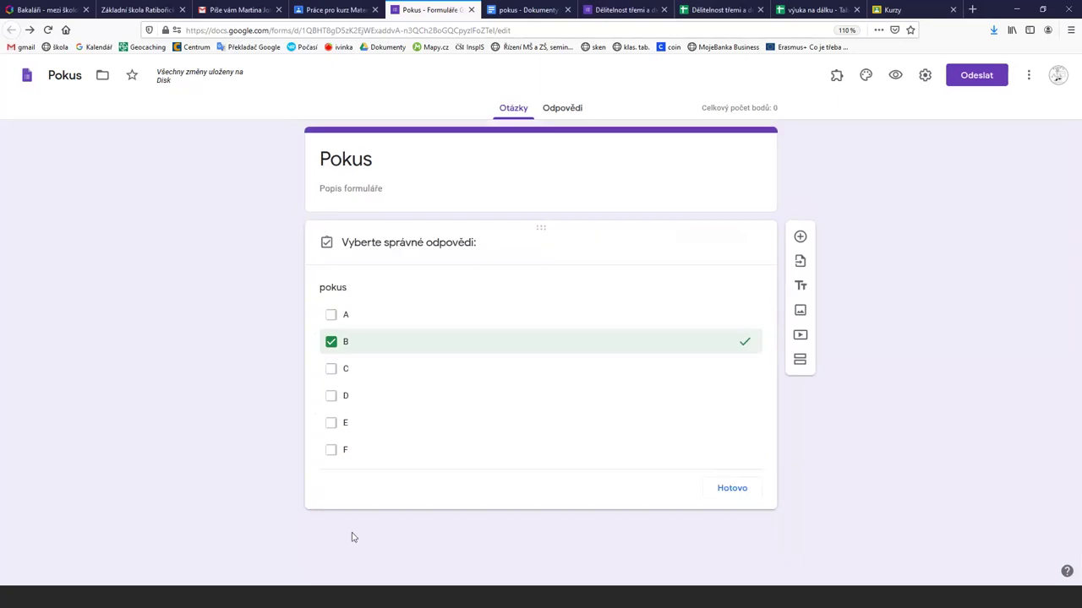
pyautogui.click(329, 402)
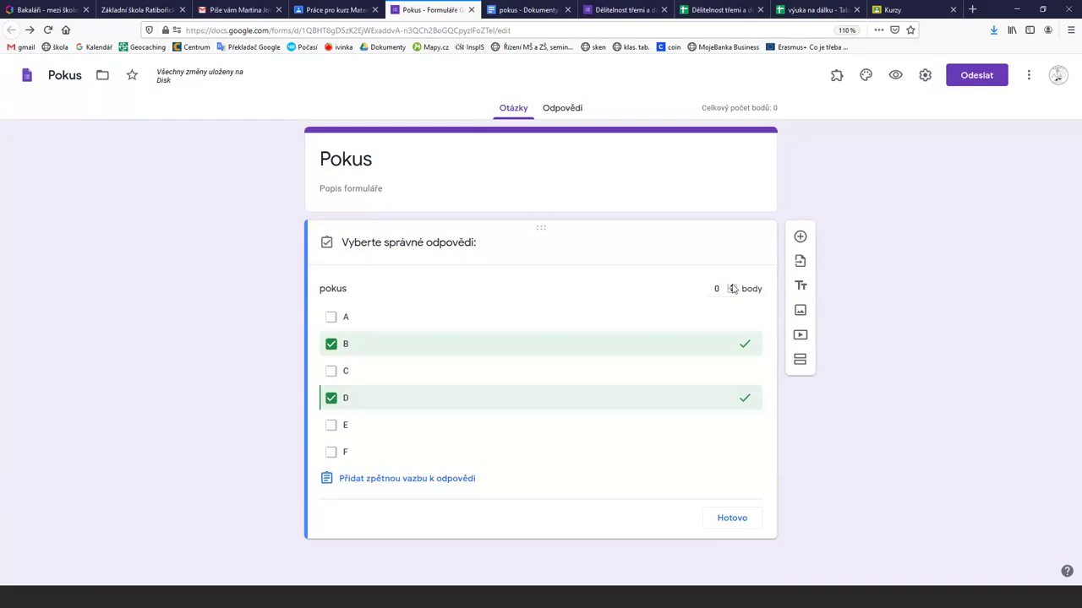
pyautogui.click(732, 286)
pyautogui.click(730, 519)
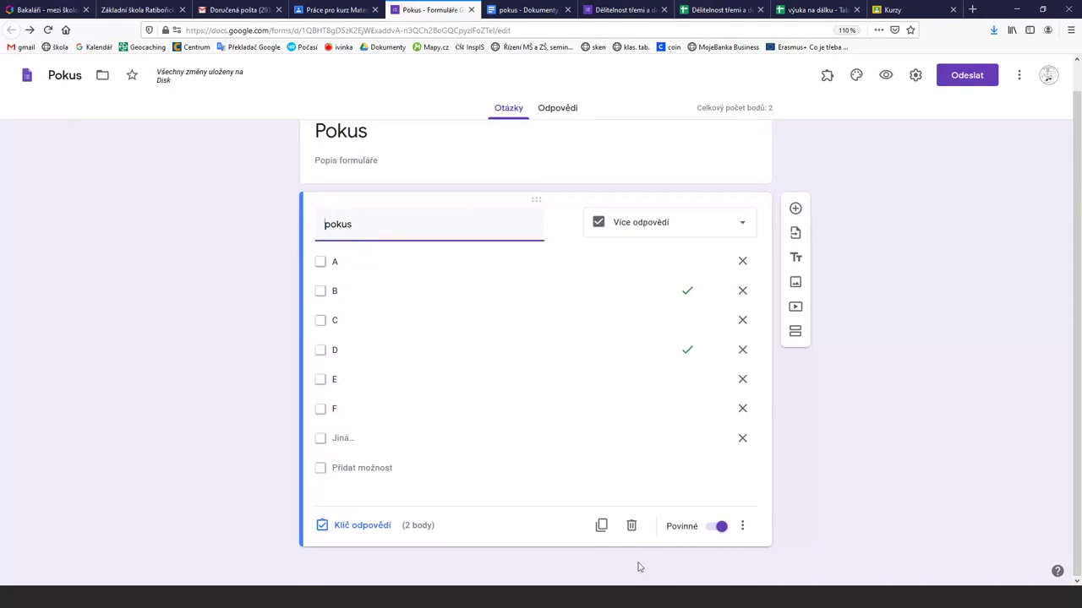
# - Duplicate the question, set the copy's text to 15 and open the copy's answer key
pyautogui.click(601, 527)
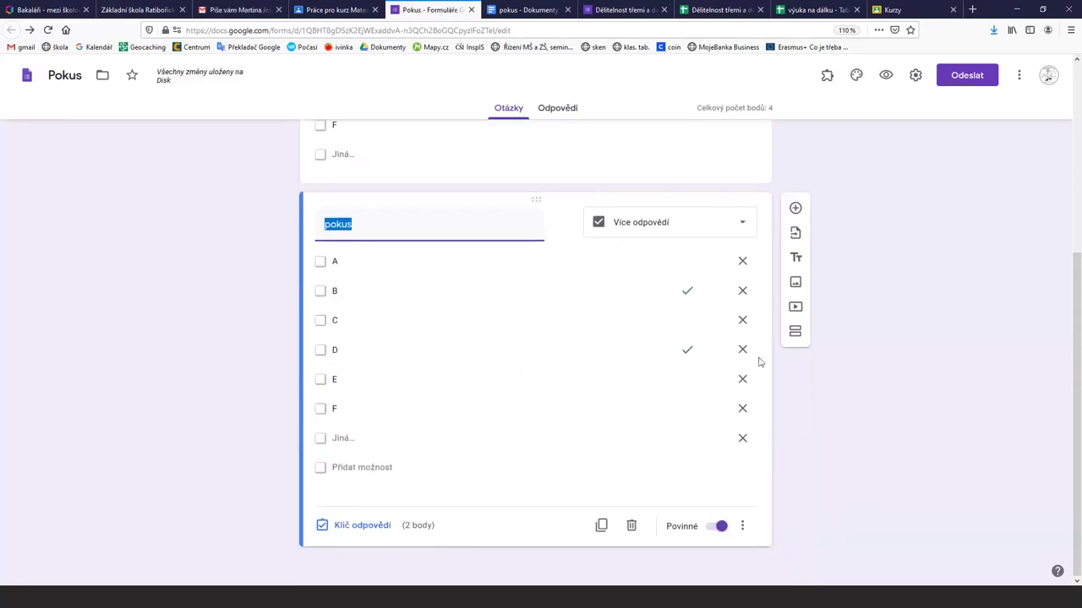
pyautogui.moveTo(363, 240)
pyautogui.write('15')
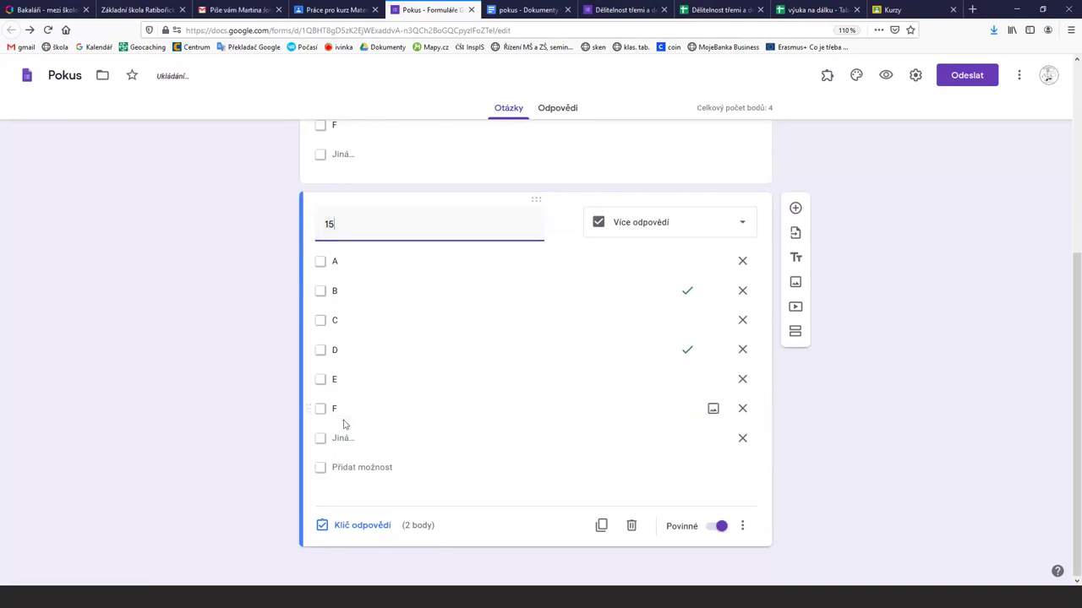
pyautogui.click(361, 526)
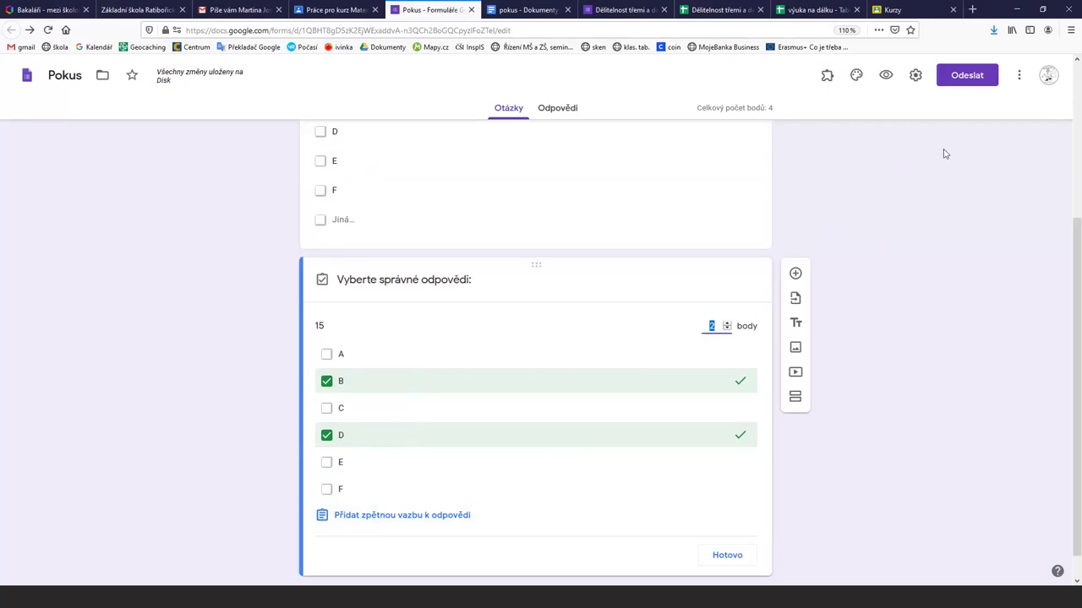
# - In the form settings, limit respondents to 1 response, turn on random question order, review the quiz options and save
pyautogui.click(915, 76)
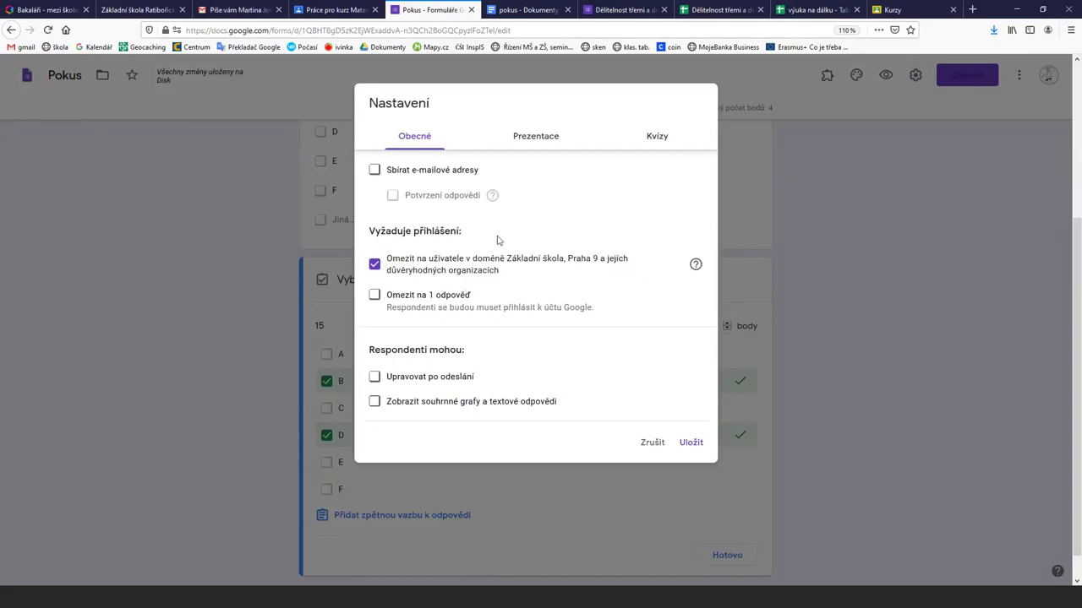
pyautogui.click(374, 297)
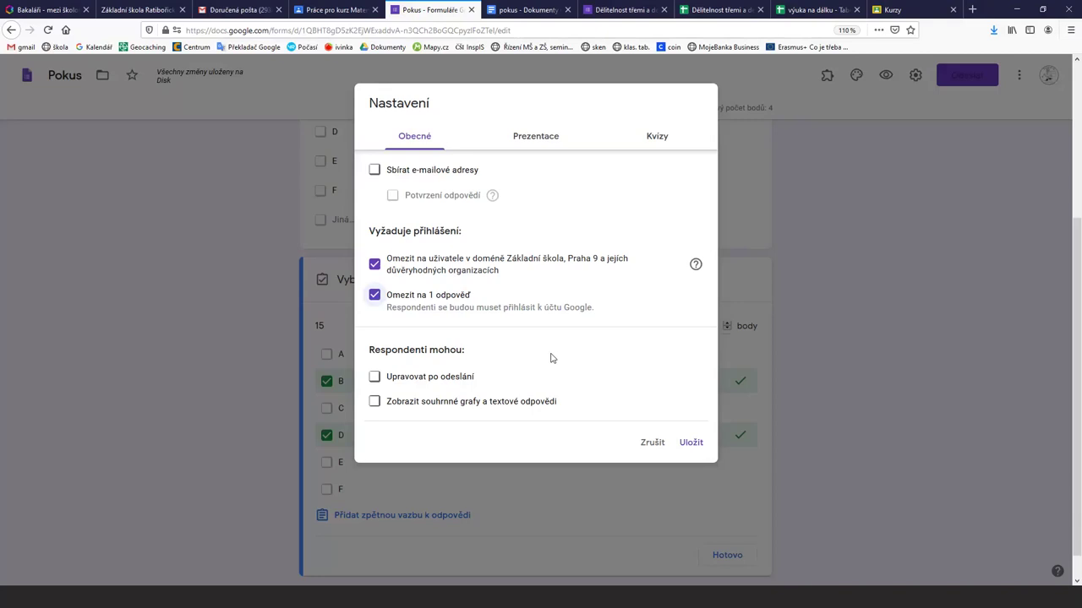
pyautogui.click(535, 137)
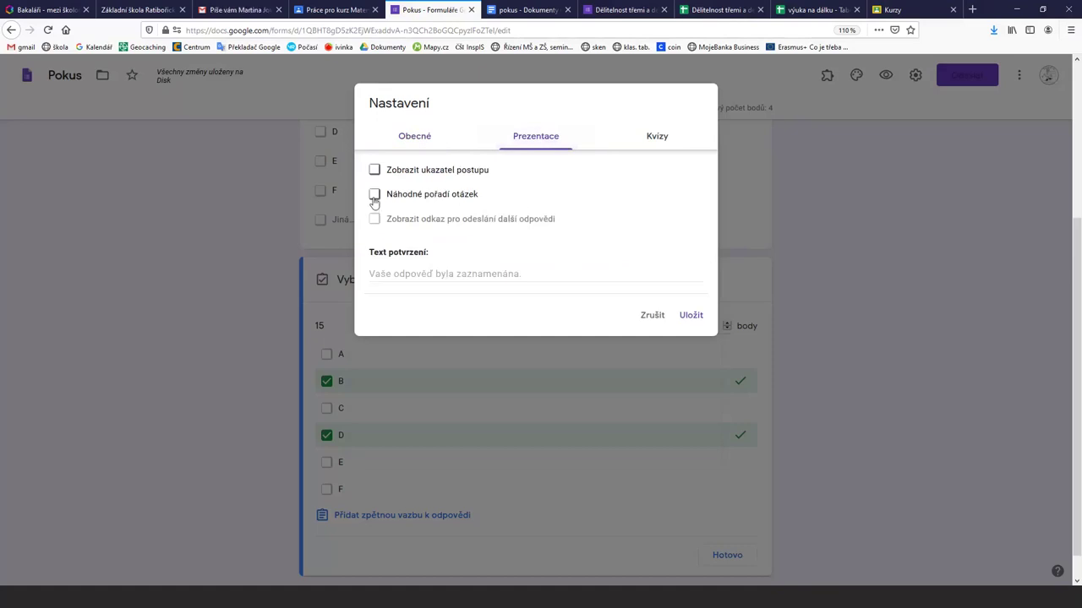
pyautogui.click(374, 200)
pyautogui.click(658, 139)
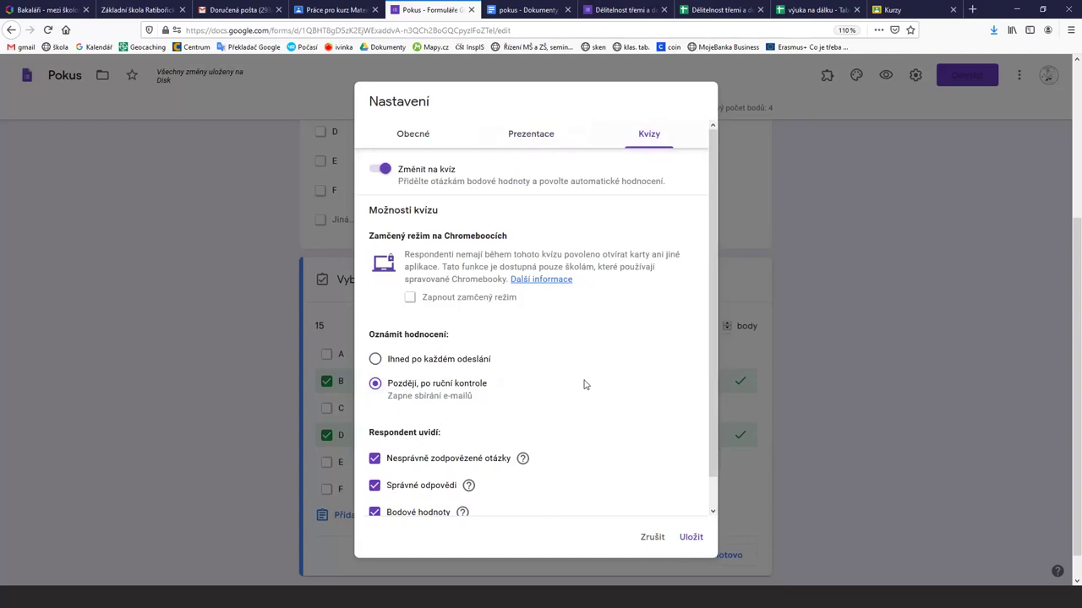
pyautogui.click(692, 538)
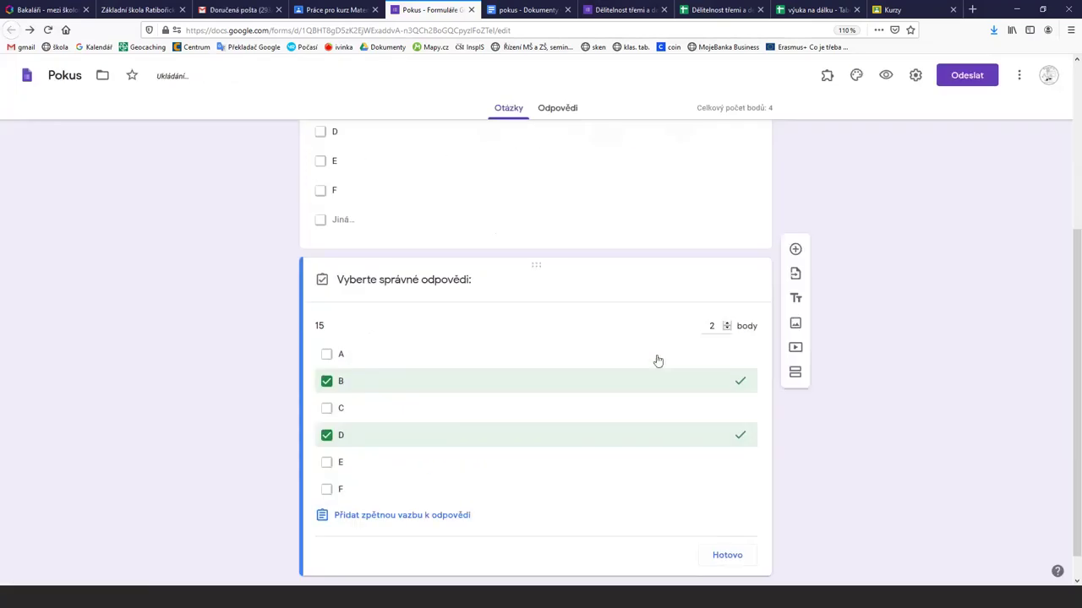
# - Return to the Classroom assignment draft containing the Blank Quiz form and close it without assigning it
pyautogui.click(331, 10)
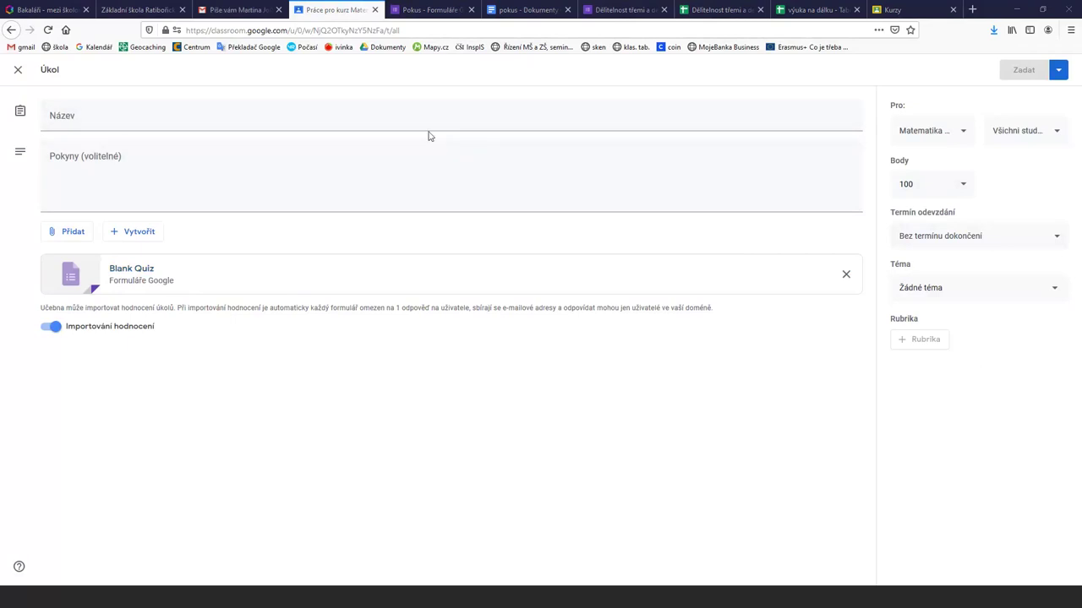
pyautogui.click(420, 11)
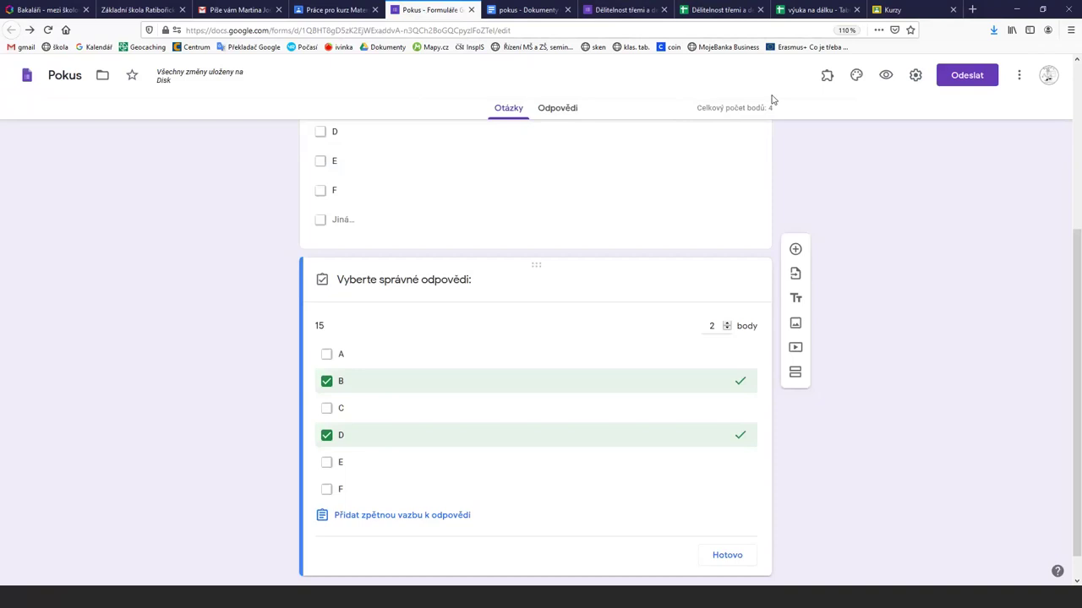
pyautogui.click(326, 9)
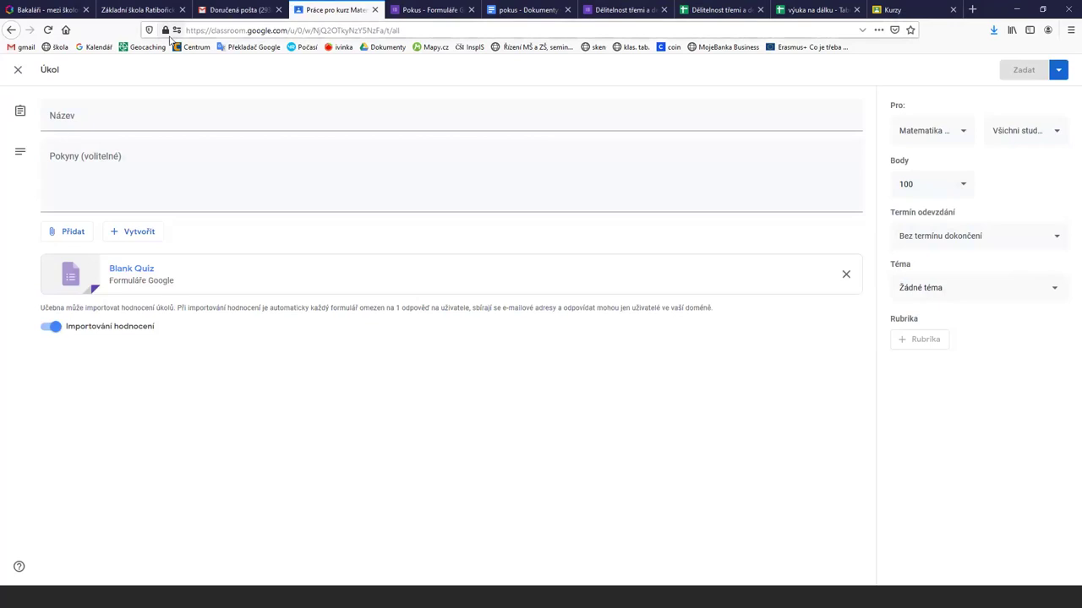
pyautogui.click(17, 71)
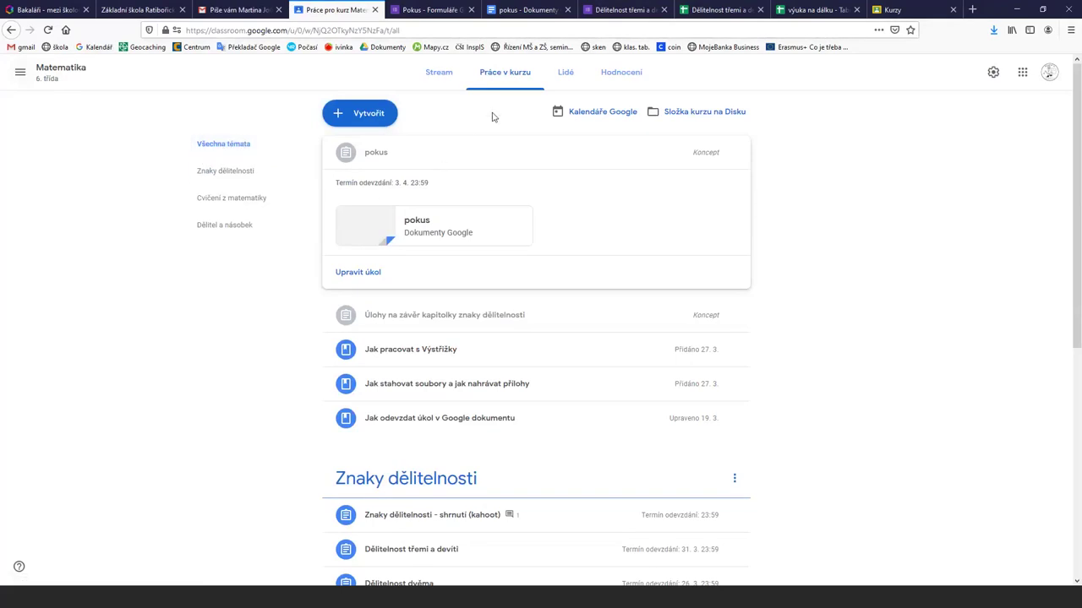
# - Switch to the Matematika 8. třída course and look through its classwork topics Slovní úlohy and Rovnice
pyautogui.click(21, 76)
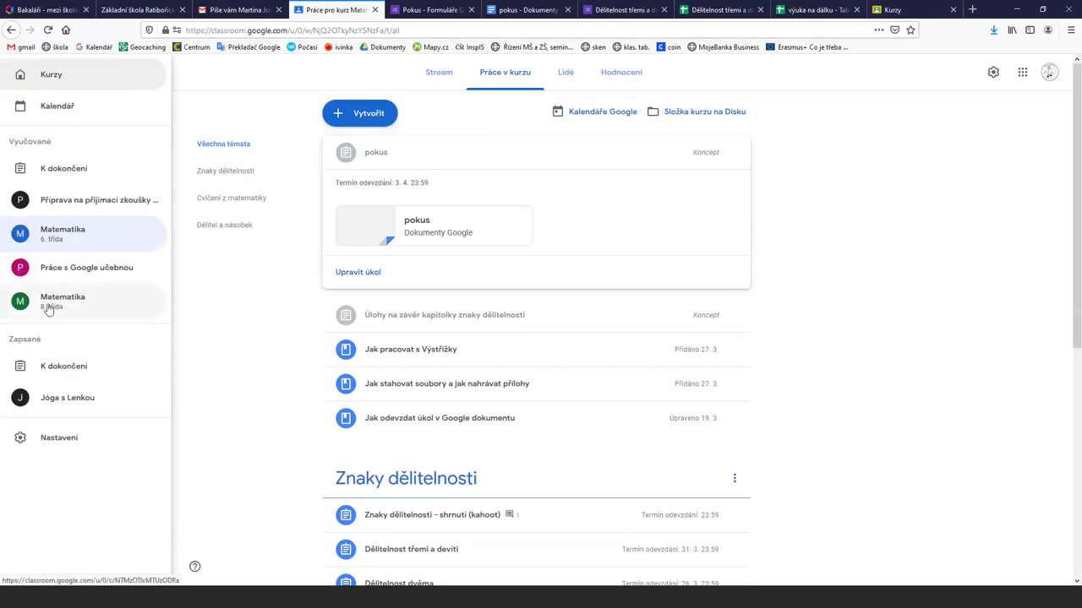
pyautogui.click(48, 309)
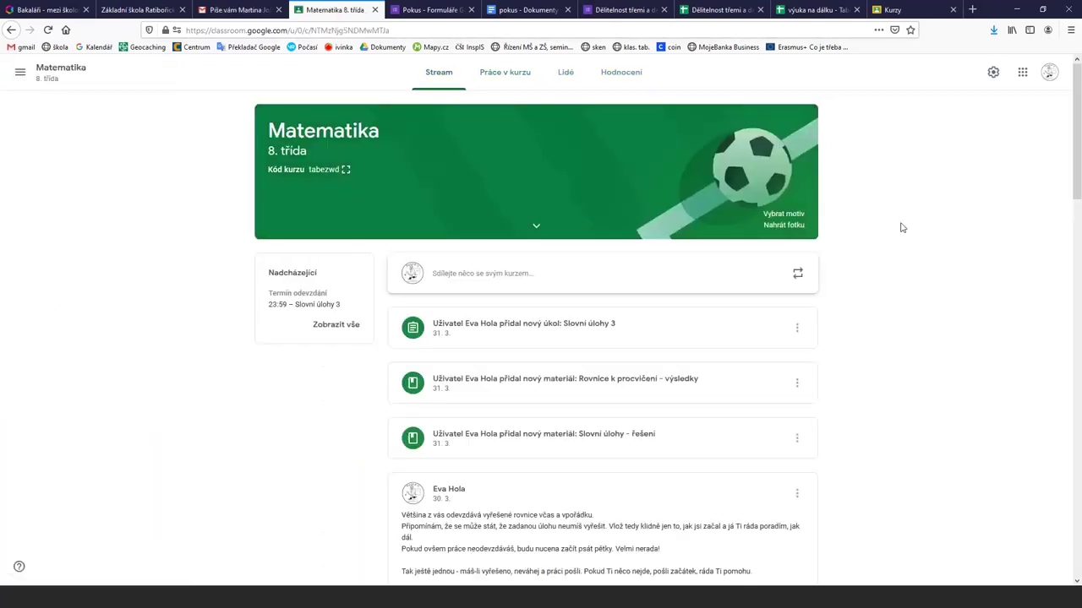
pyautogui.click(511, 80)
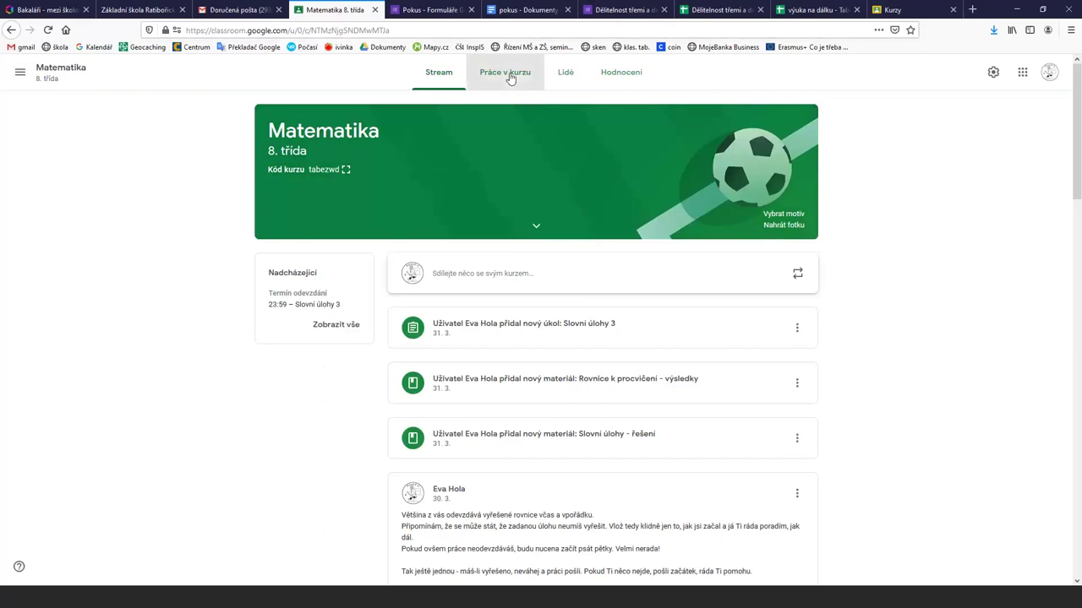
pyautogui.scroll(-4, 879, 240)
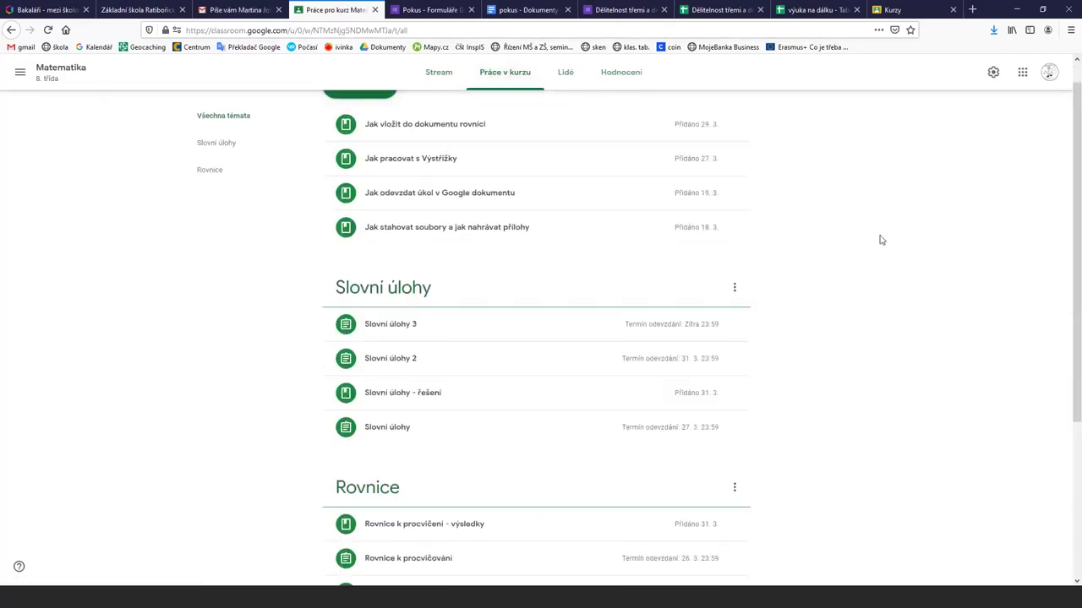
pyautogui.scroll(-2, 879, 240)
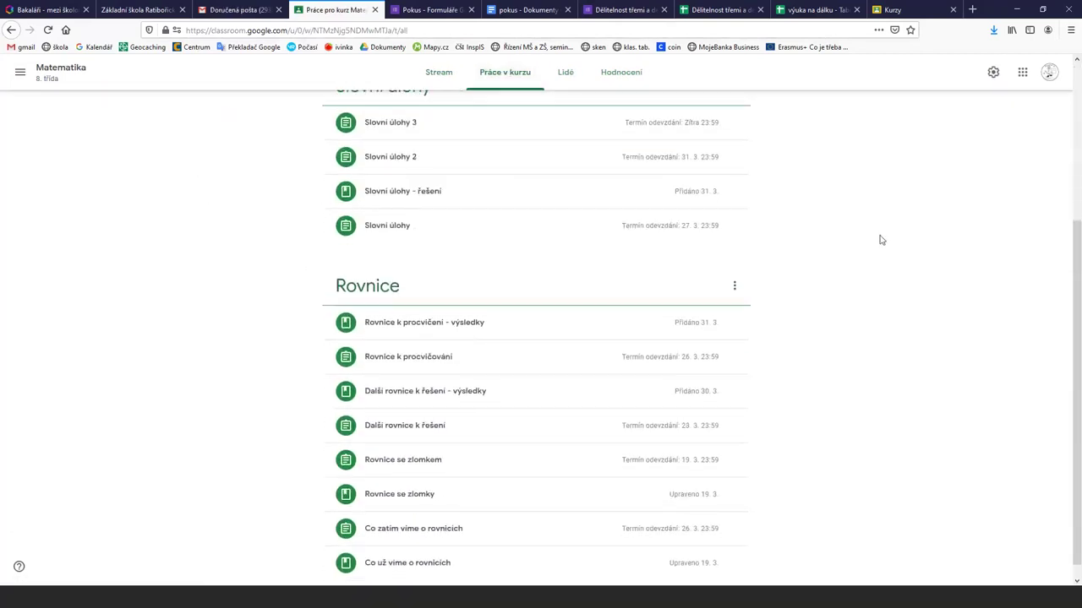
pyautogui.scroll(-1, 879, 240)
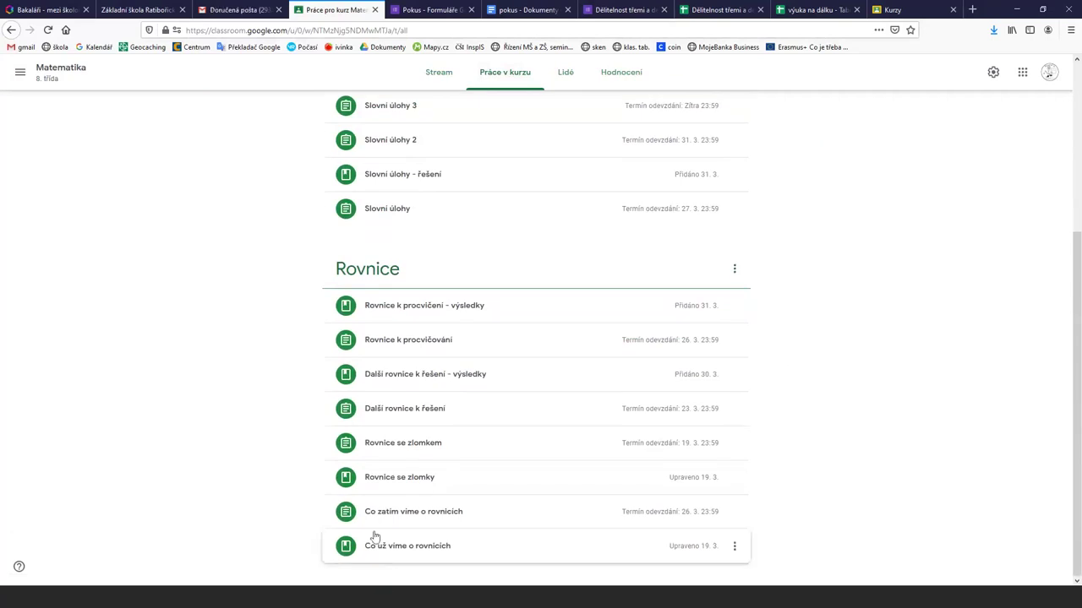
# - Expand the Rovnice se zlomky material in the Rovnice topic, sample its attached YouTube video further along and close the video
pyautogui.click(396, 482)
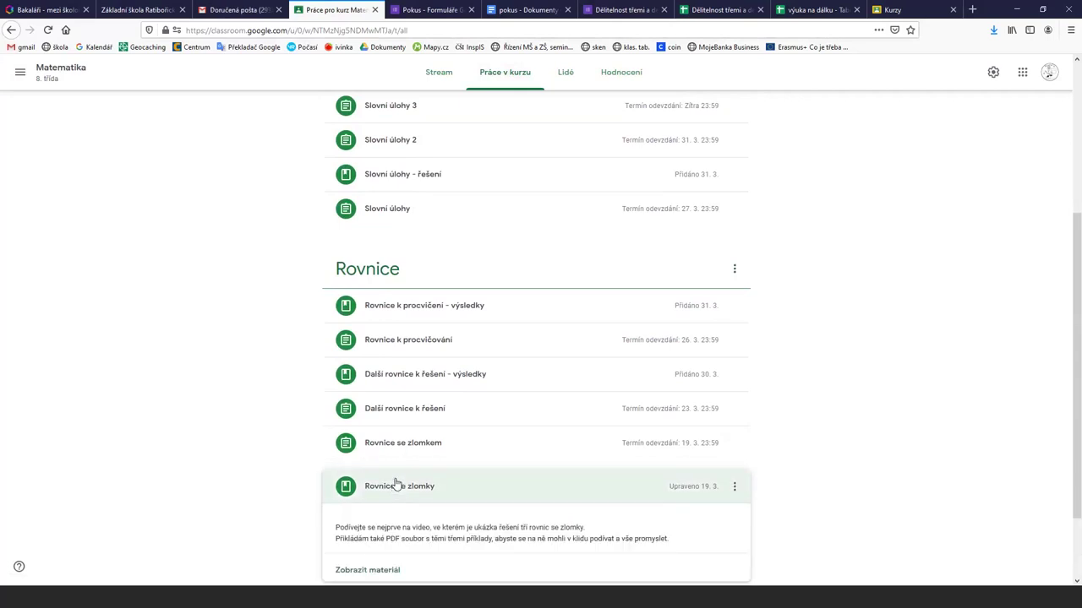
pyautogui.scroll(-3, 839, 321)
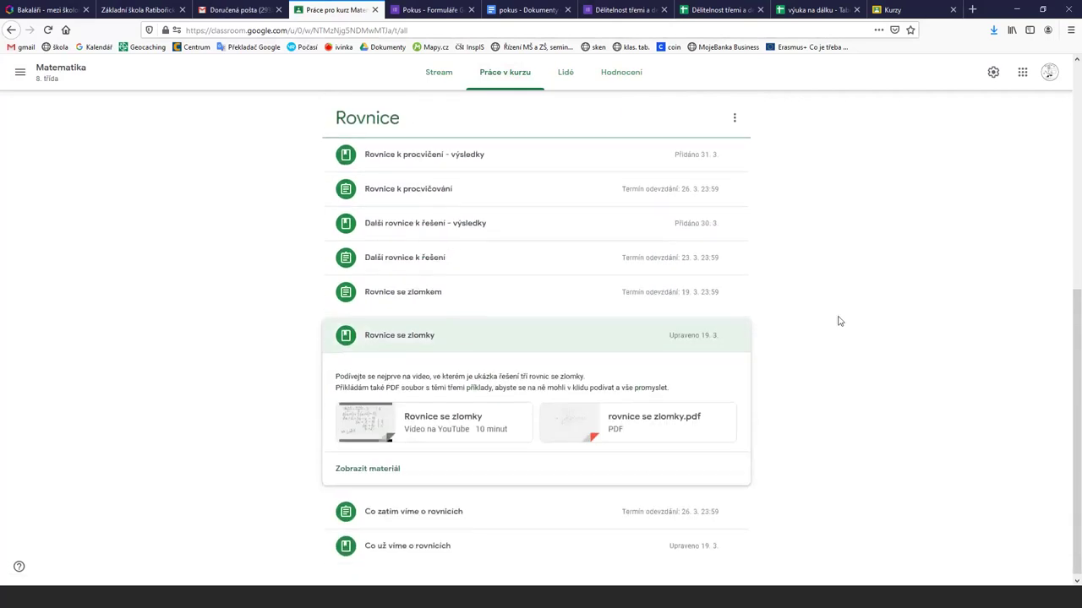
pyautogui.click(417, 428)
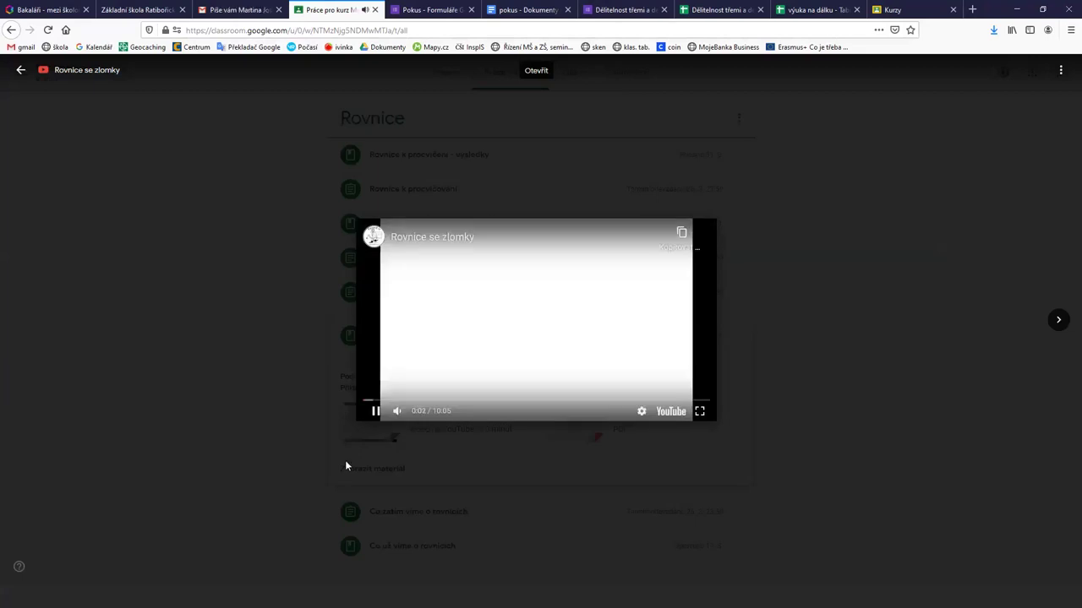
pyautogui.click(469, 400)
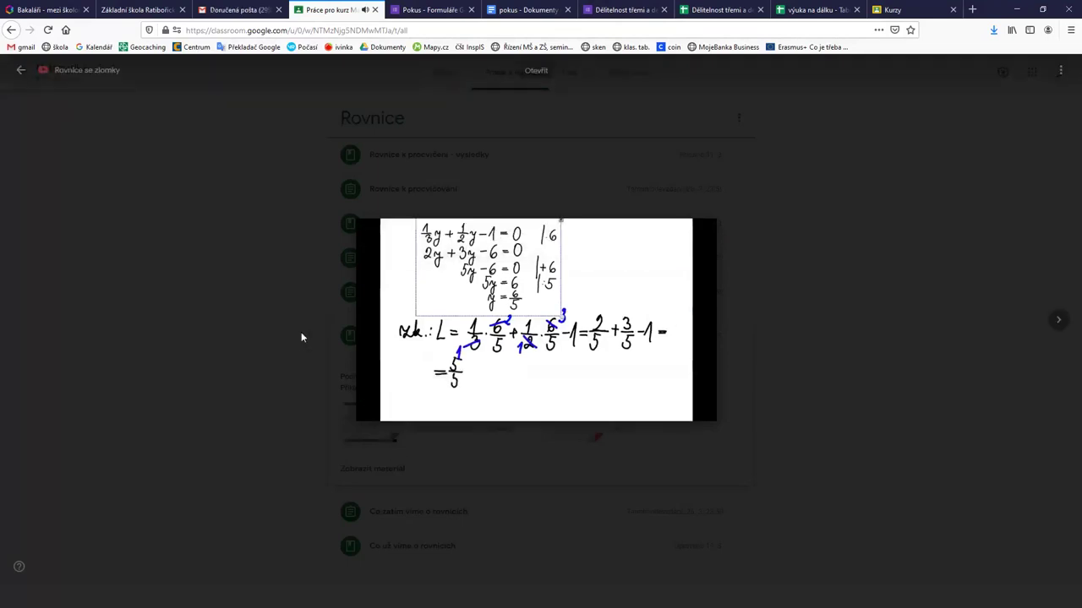
pyautogui.click(264, 354)
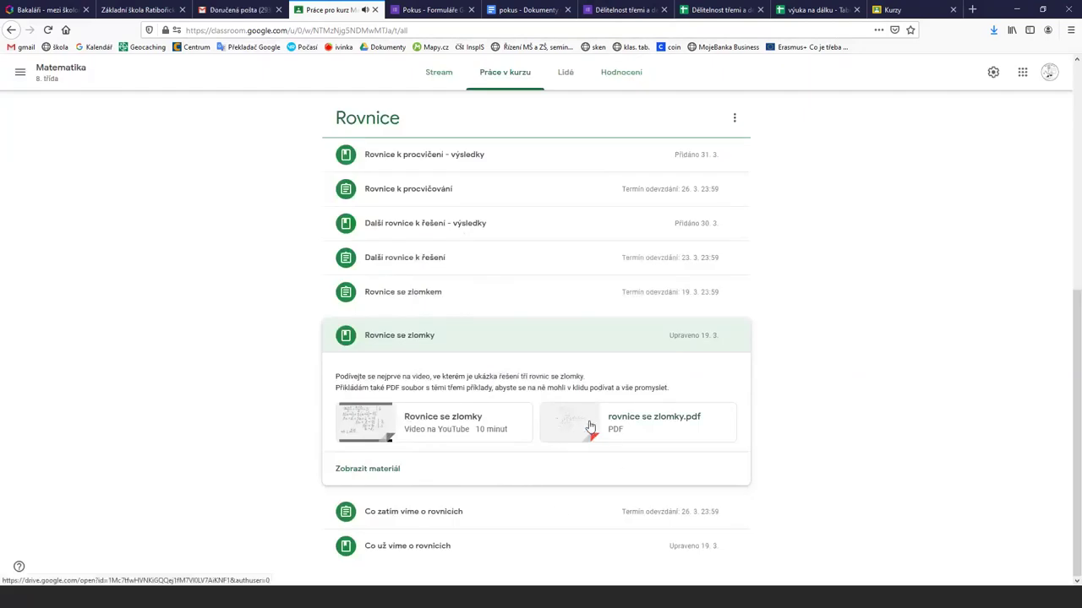
# - Look through all pages of the attached rovnice se zlomky.pdf and close the preview
pyautogui.click(590, 426)
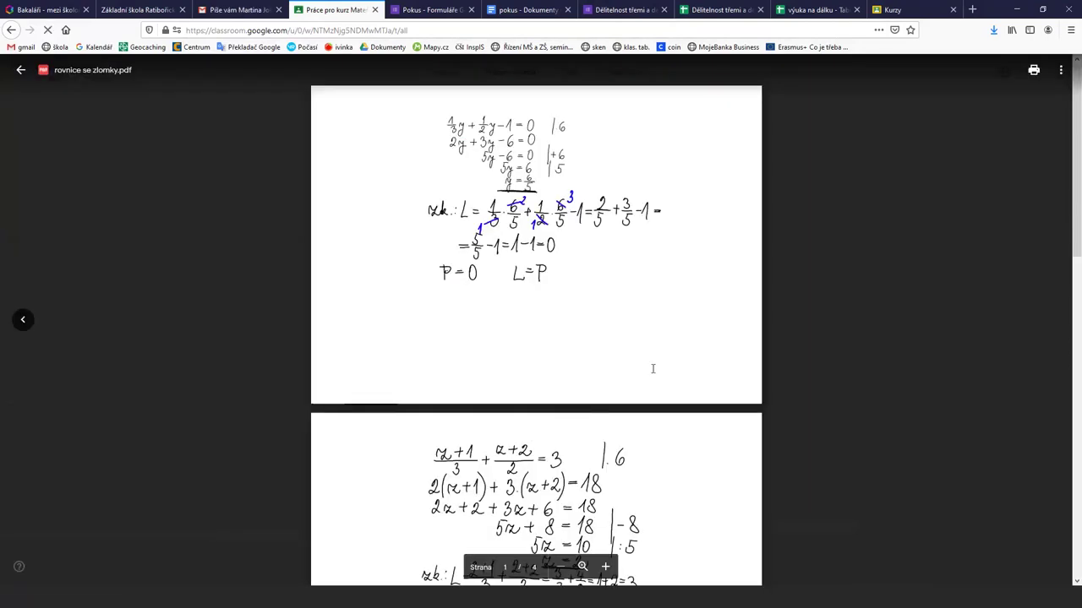
pyautogui.scroll(-8, 652, 368)
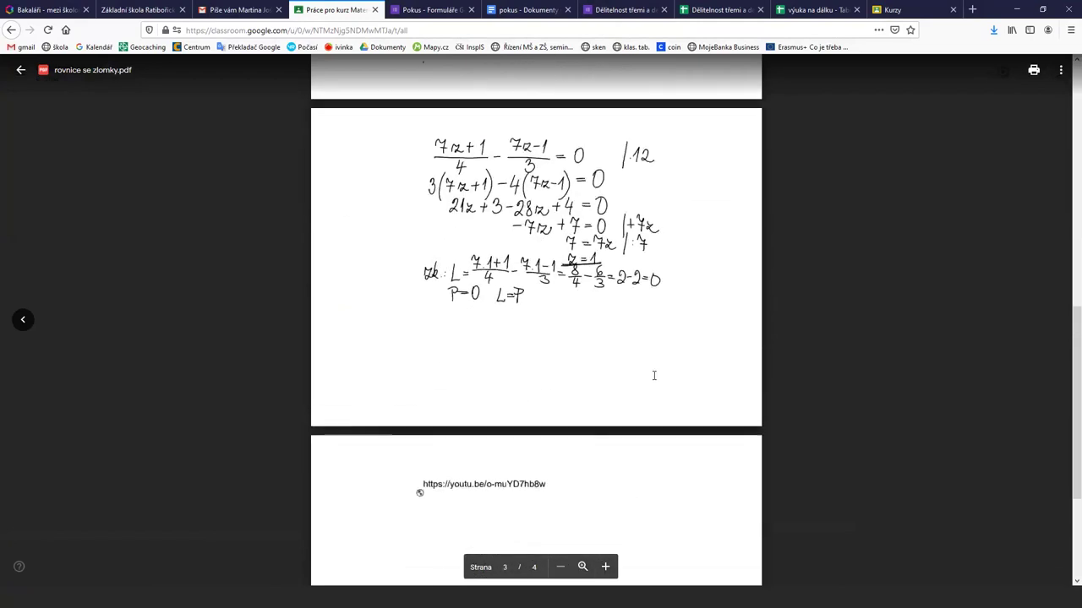
pyautogui.scroll(-4, 654, 375)
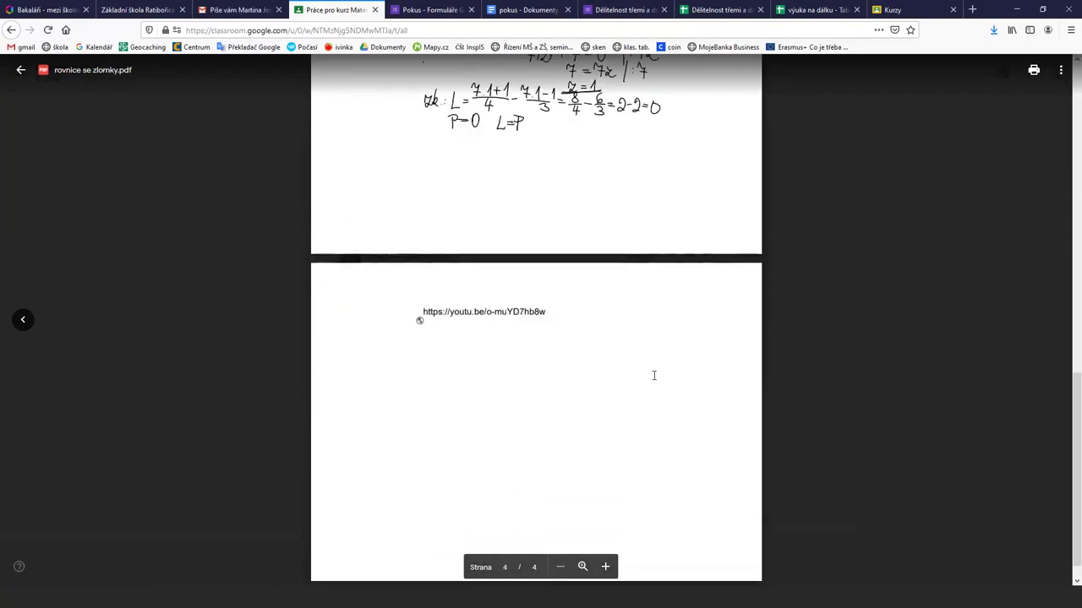
pyautogui.scroll(8, 653, 375)
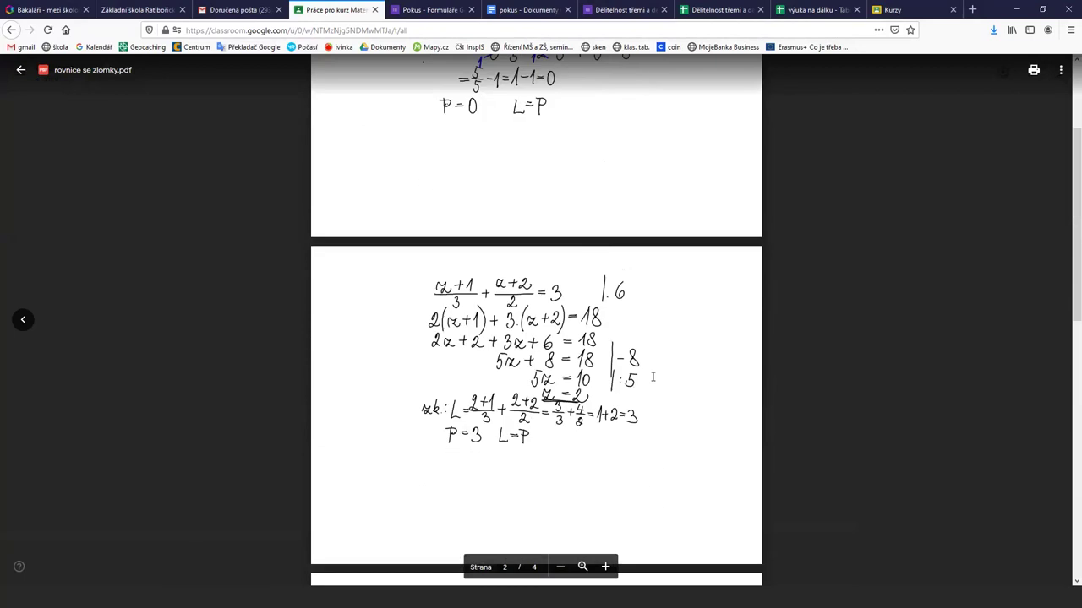
pyautogui.scroll(4, 653, 377)
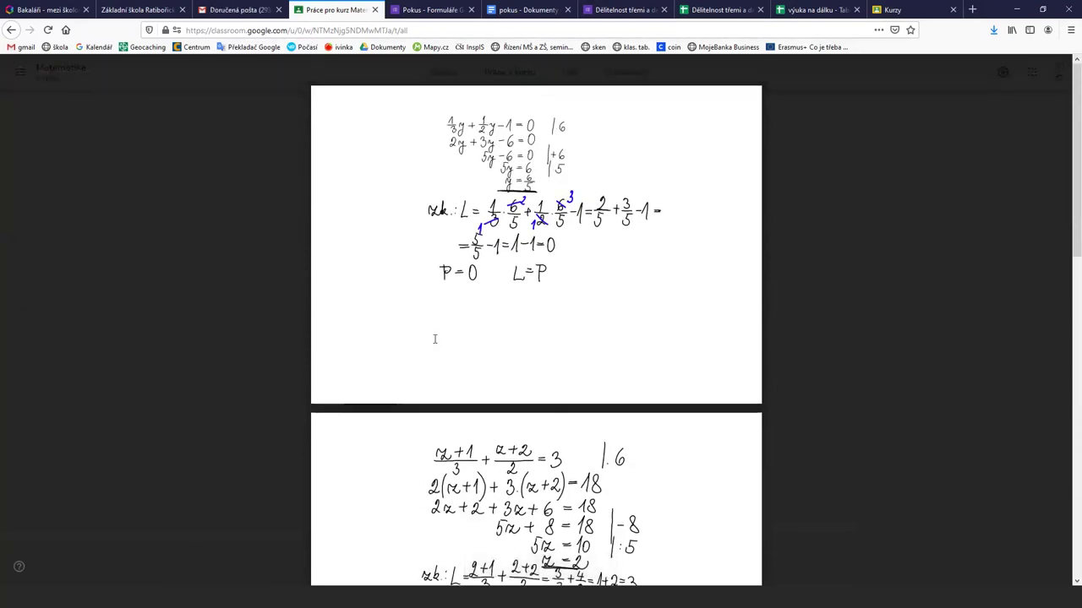
pyautogui.click(277, 346)
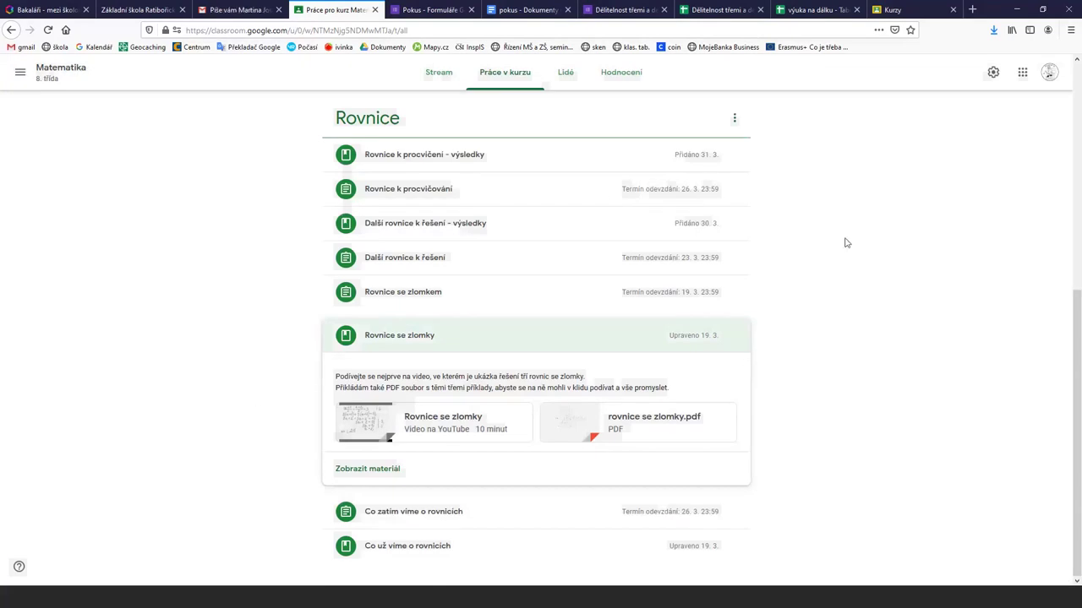
# - Open the Rovnice se zlomkem assignment for editing to view its details, and close it without changing anything
pyautogui.click(389, 297)
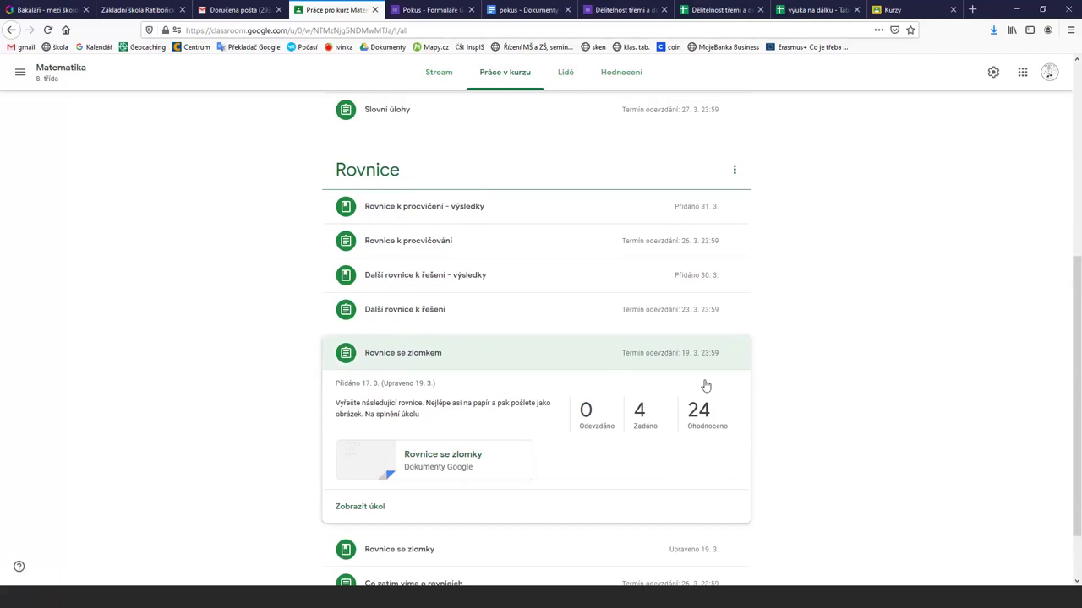
pyautogui.click(735, 356)
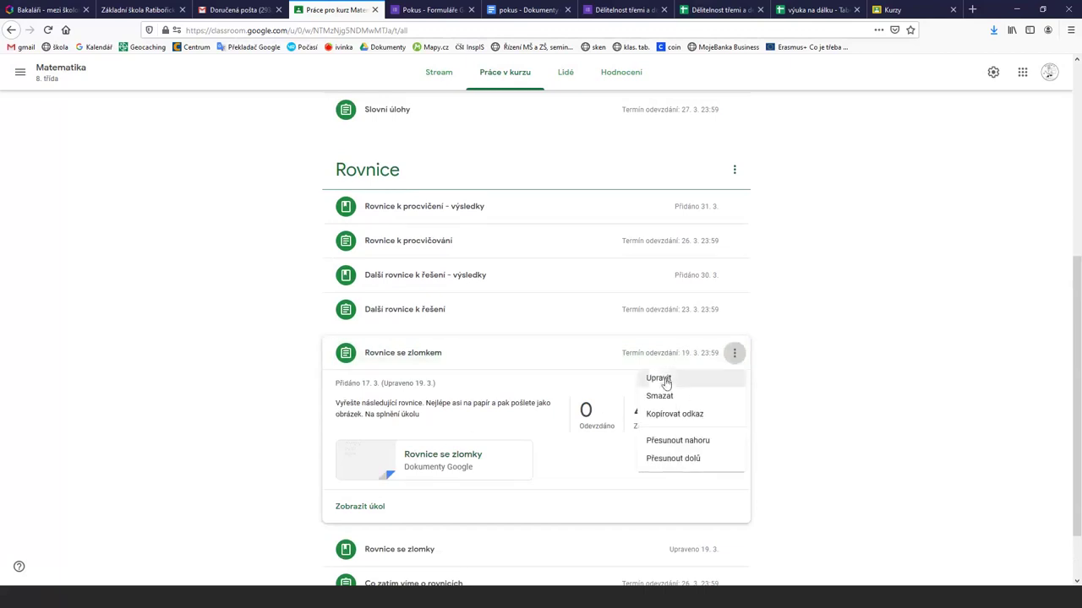
pyautogui.click(664, 380)
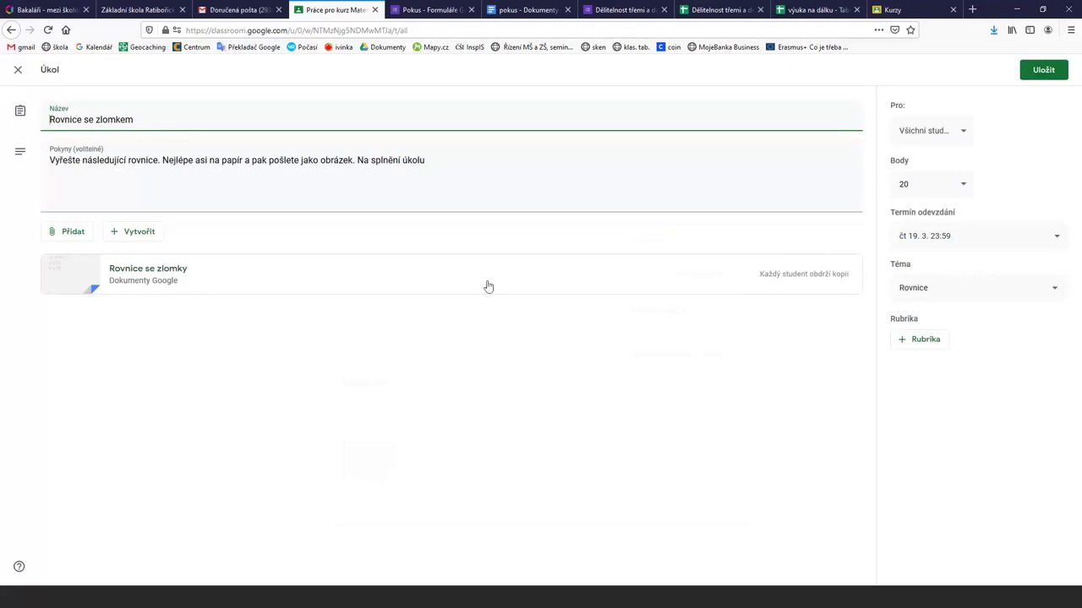
pyautogui.click(17, 70)
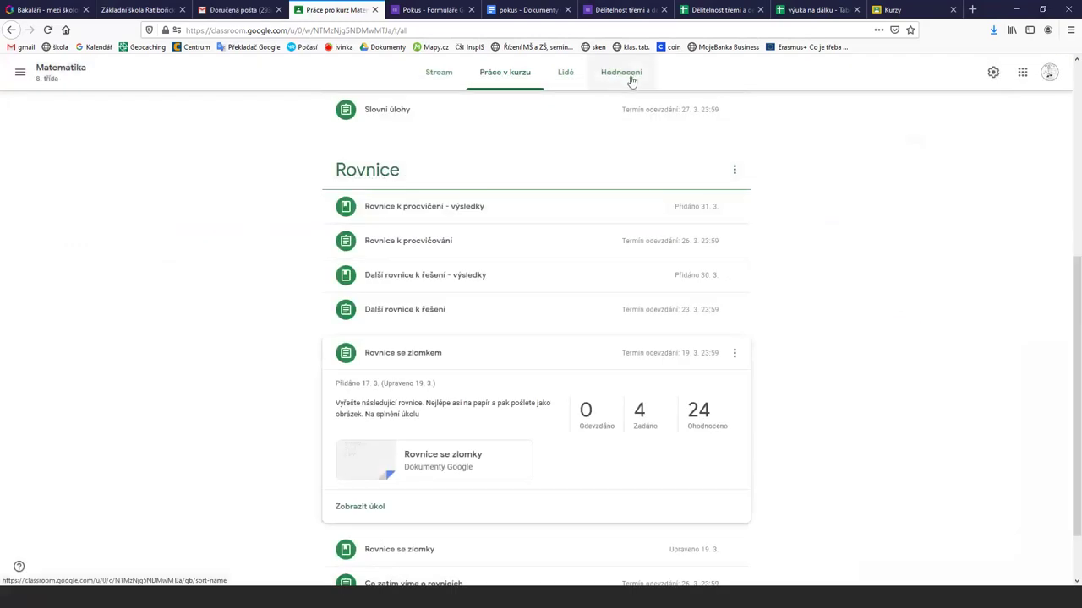
# - View the course's grade overview and open the student work for the Rovnice k procvičování assignment
pyautogui.click(630, 76)
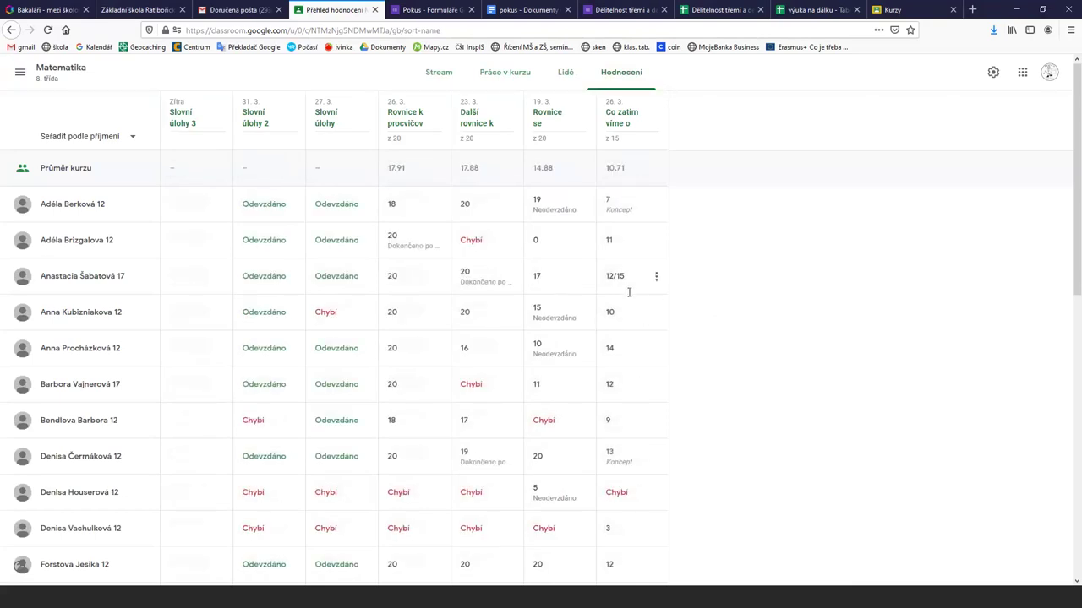
pyautogui.click(402, 127)
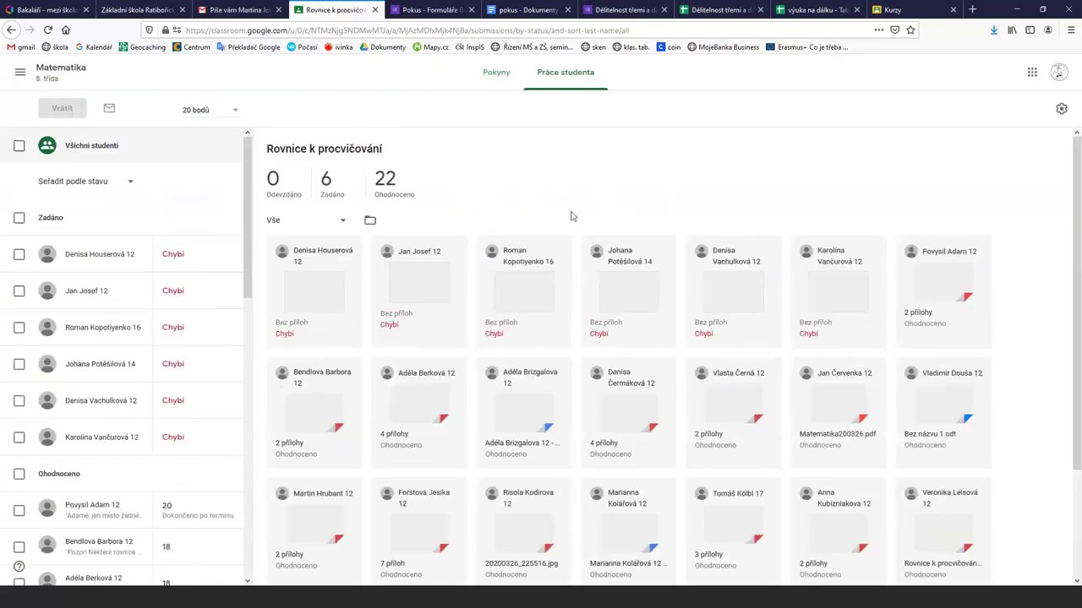
pyautogui.scroll(-3, 593, 224)
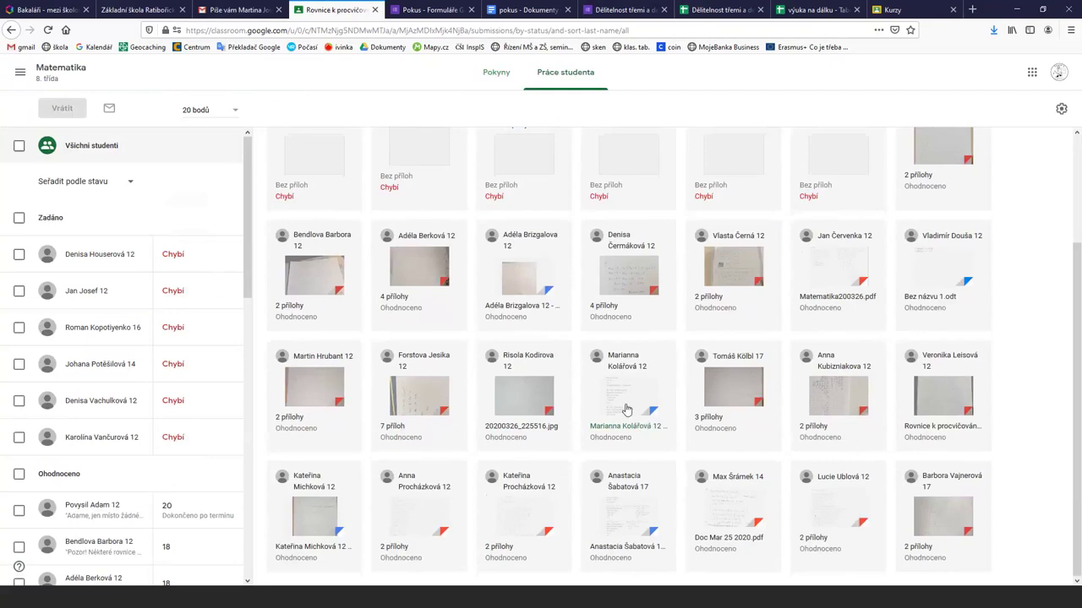
# - Open the student submission with seven attachments and view its first three photos
pyautogui.click(417, 404)
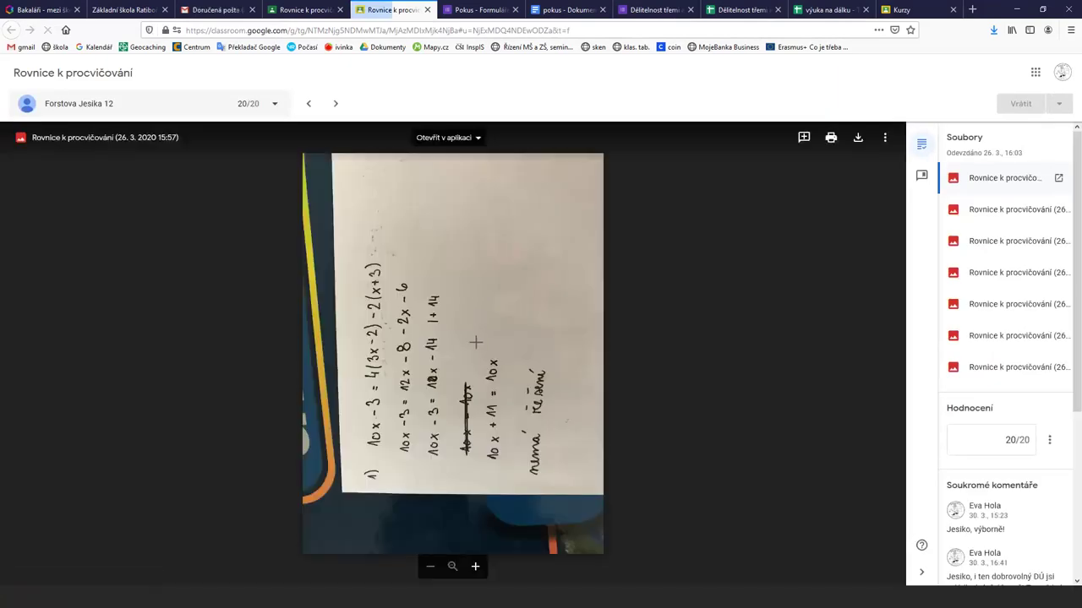
pyautogui.click(994, 218)
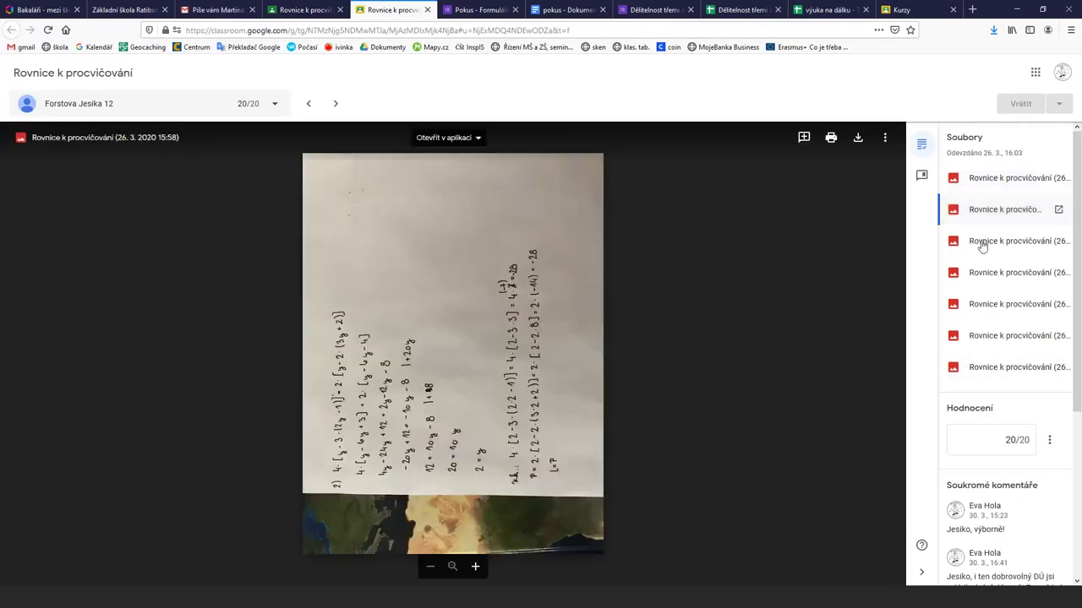
pyautogui.click(982, 242)
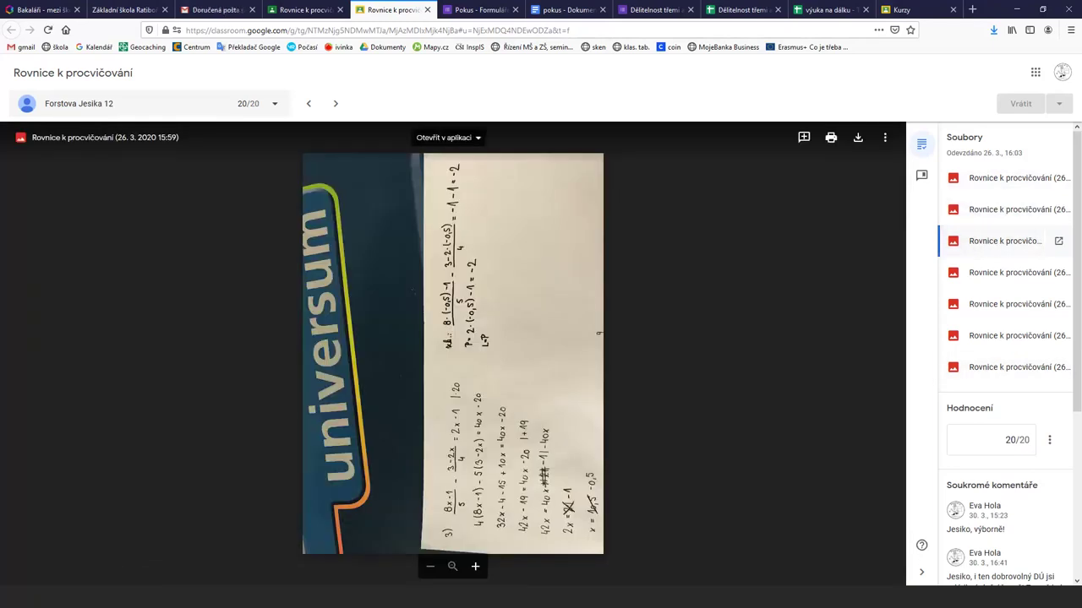
# - Return to the Rovnice k procvičování student work and open another student's Google document submission
pyautogui.click(295, 11)
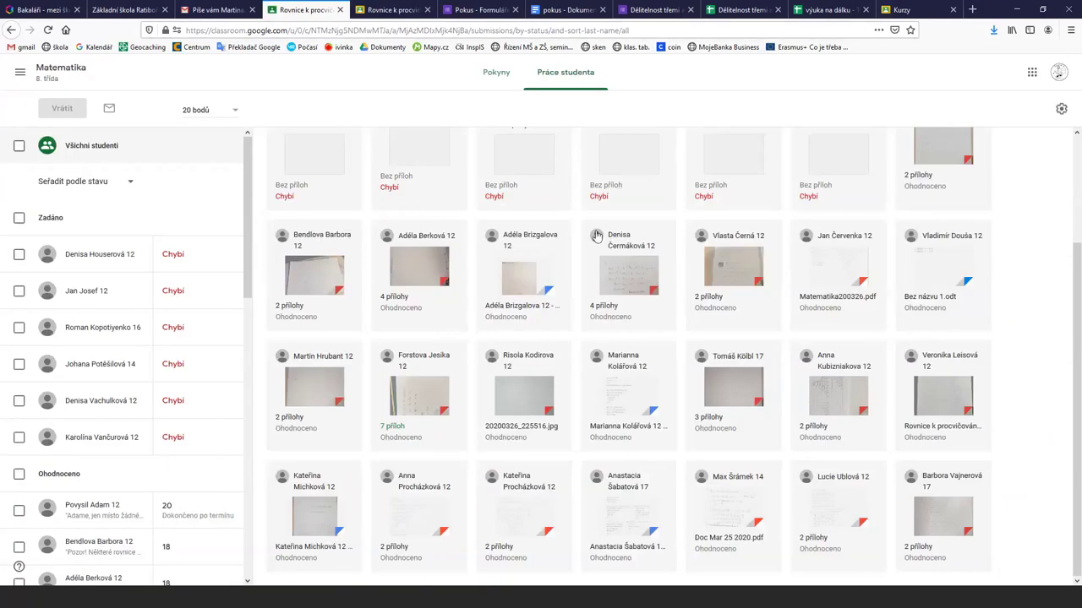
pyautogui.click(622, 402)
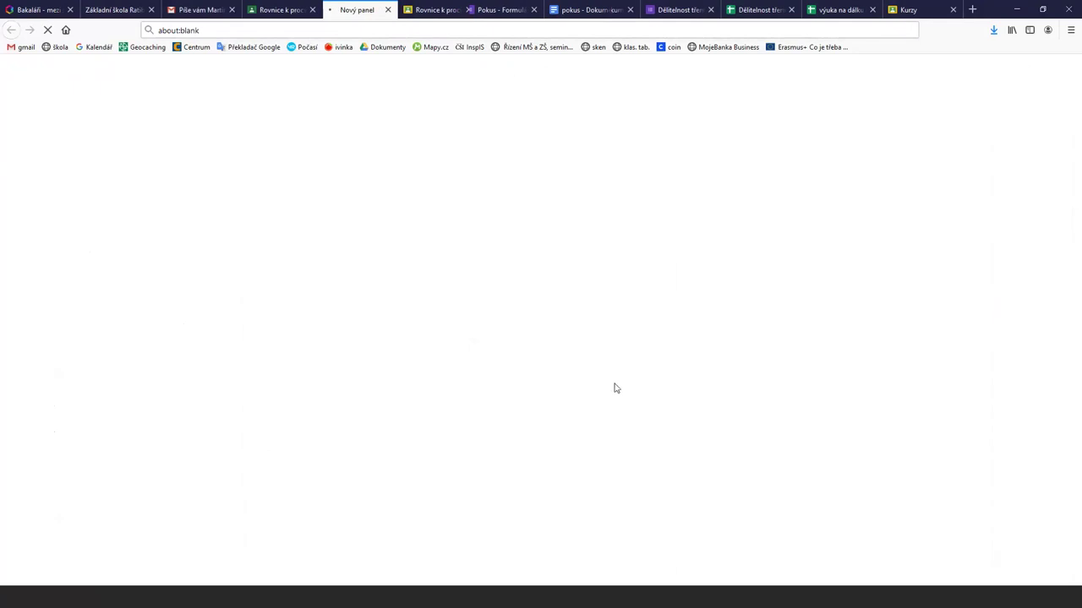